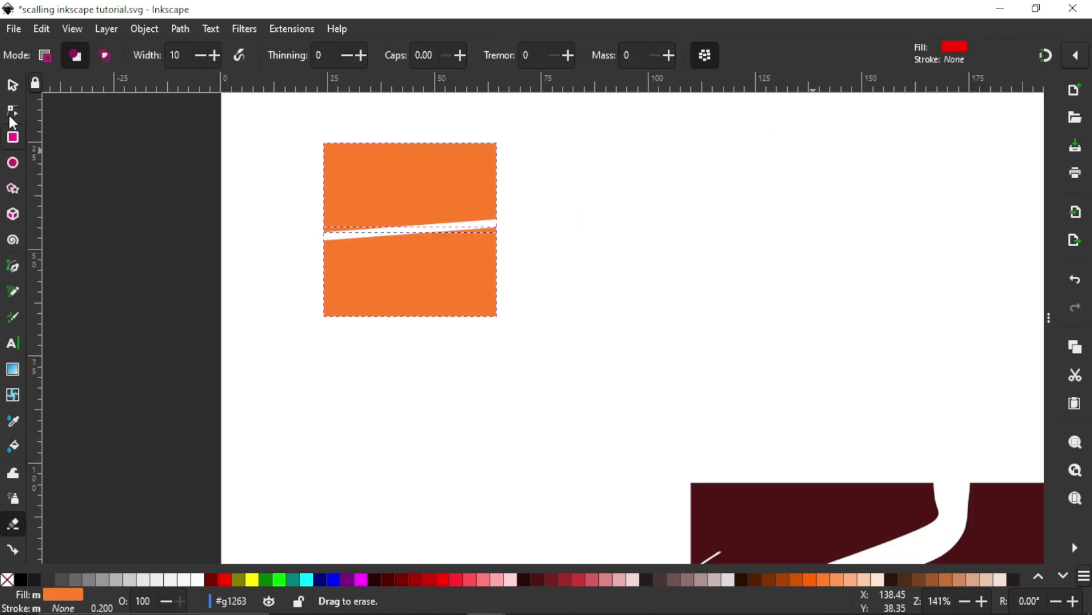
Move the upper piece of the cut orange square away from the lower piece
{"action": "scroll", "coordinate": [408, 251], "scroll_direction": "up", "scroll_amount": 1}
{"action": "key", "text": "s"}
{"action": "mouse_move", "coordinate": [407, 151]}
{"action": "left_mouse_down"}
{"action": "mouse_move", "coordinate": [555, 160]}
{"action": "mouse_move", "coordinate": [482, 144]}
{"action": "left_mouse_up"}
{"action": "left_click_drag", "start_coordinate": [454, 304], "coordinate": [454, 312]}
{"action": "scroll", "coordinate": [530, 307], "scroll_direction": "down", "scroll_amount": 5}
{"action": "key", "text": "a"}
{"action": "key", "text": "shift+e"}
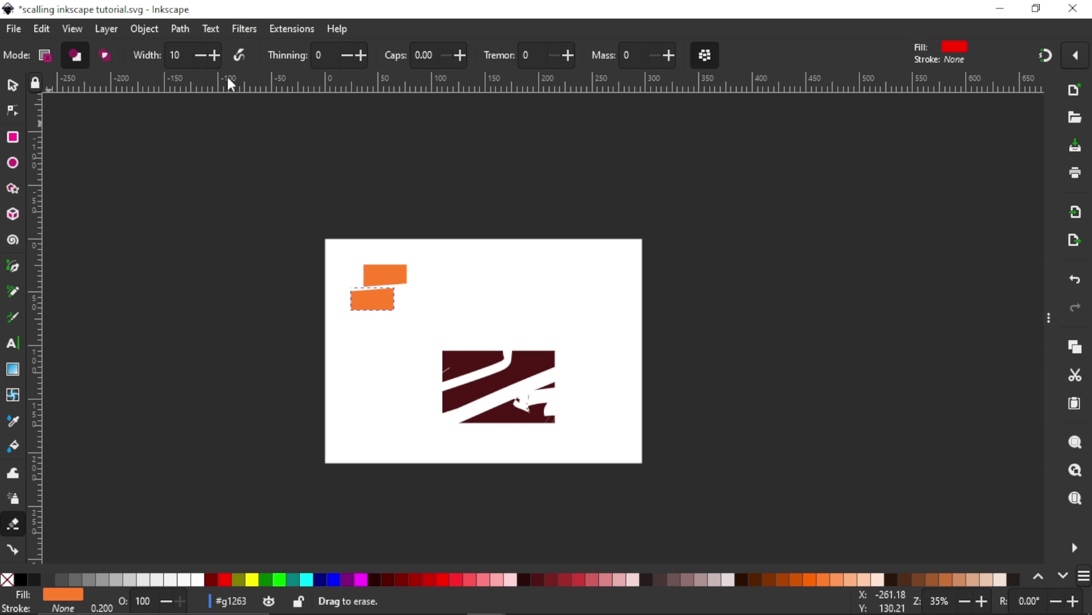
Delete all the orange and dark red pieces from the page and activate the Eraser tool
{"action": "key", "text": "s"}
{"action": "left_click_drag", "start_coordinate": [268, 185], "coordinate": [580, 449]}
{"action": "key", "text": "Delete"}
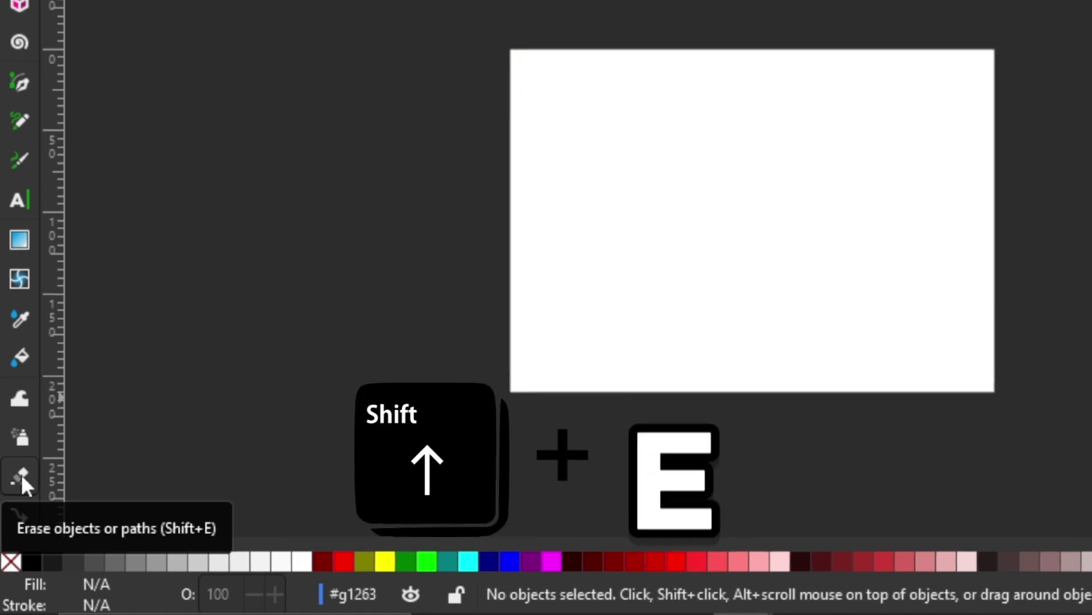
{"action": "key", "text": "shift+e"}
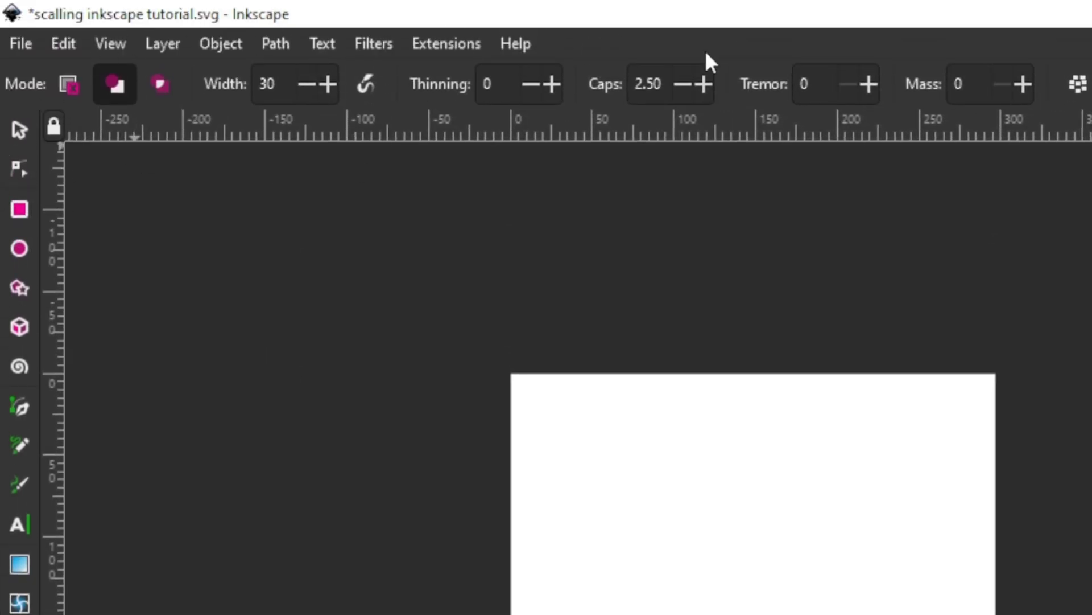
Draw a navy blue rectangle about 106 mm wide and 68 mm high in the upper-left part of the page
{"action": "left_click", "coordinate": [19, 130]}
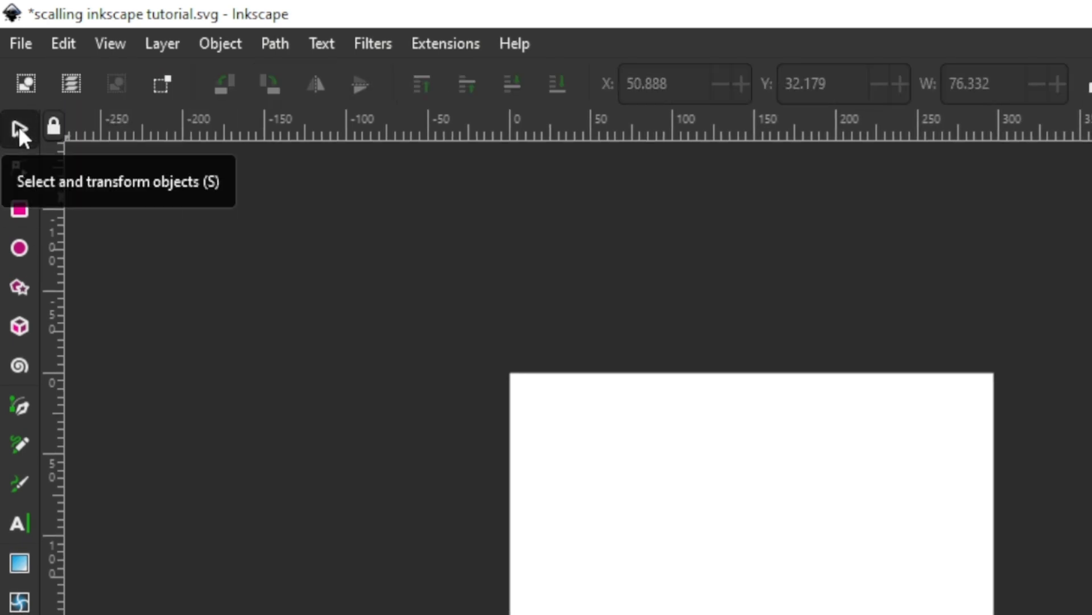
{"action": "left_click", "coordinate": [21, 211]}
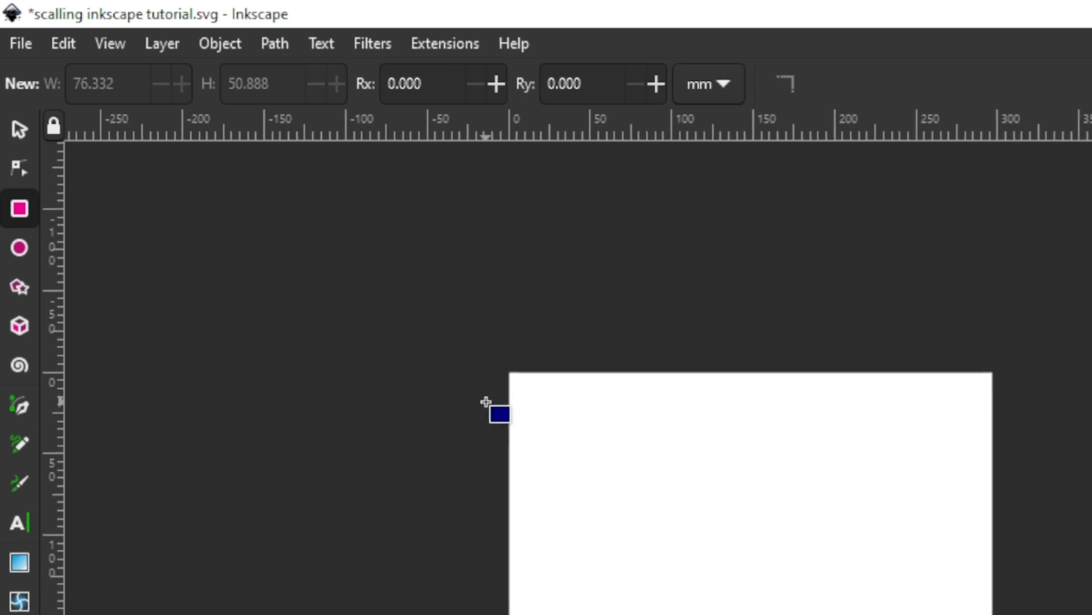
{"action": "left_click_drag", "start_coordinate": [557, 412], "coordinate": [729, 522]}
Draw a dark circle about 84 mm in diameter in the lower-right part of the page and shift it about 22 mm left
{"action": "left_click", "coordinate": [21, 250]}
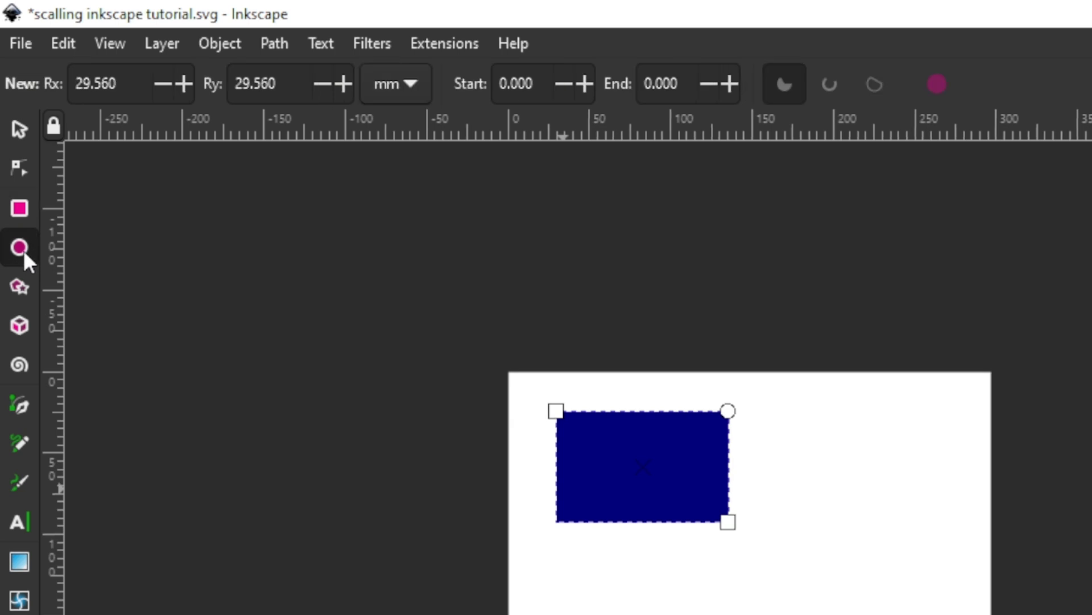
{"action": "left_click_drag", "start_coordinate": [848, 573], "coordinate": [967, 614]}
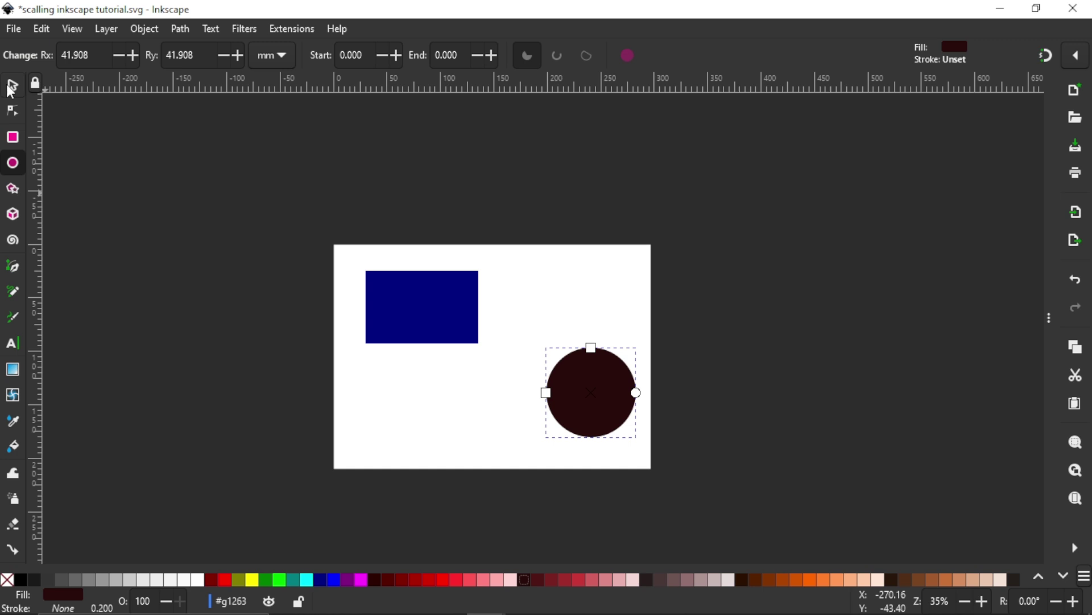
{"action": "left_click", "coordinate": [12, 87]}
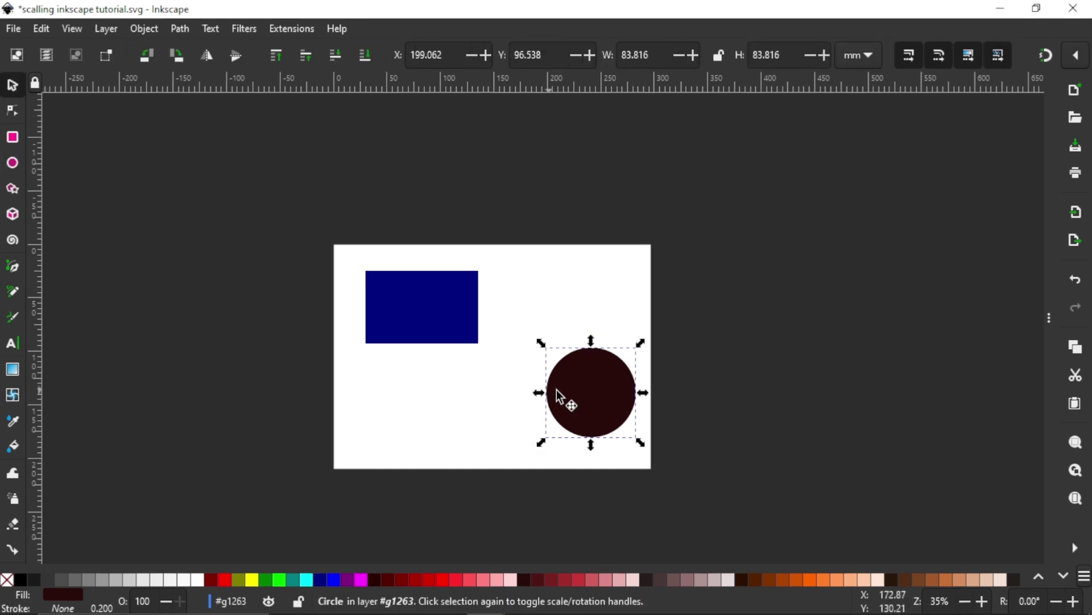
{"action": "left_click_drag", "start_coordinate": [557, 389], "coordinate": [533, 389]}
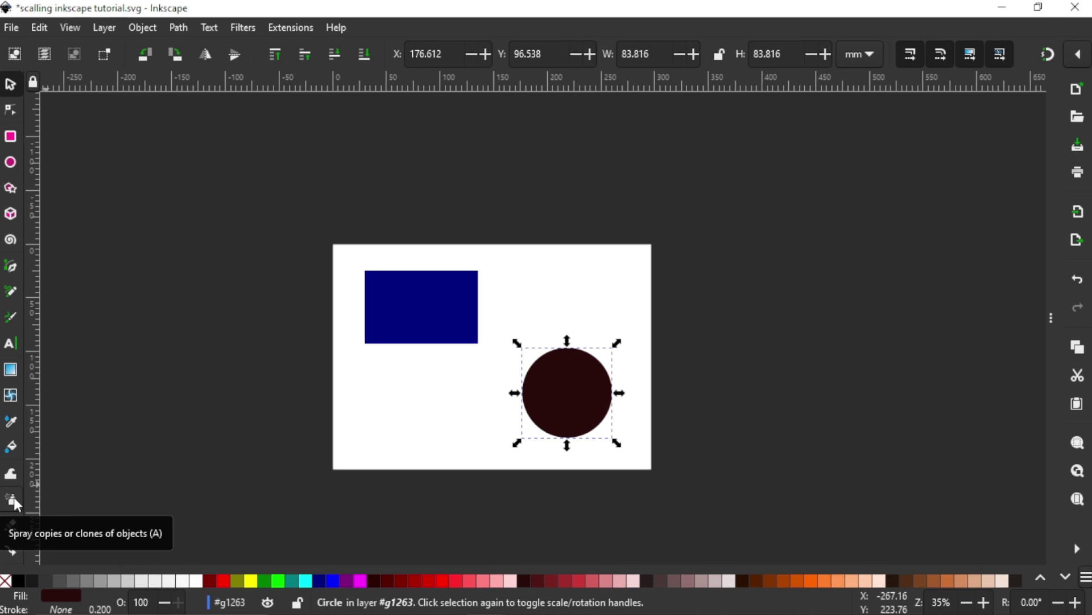
Set the Eraser to delete the objects it touches and deselect the circle
{"action": "key", "text": "shift"}
{"action": "key", "text": "shift+e"}
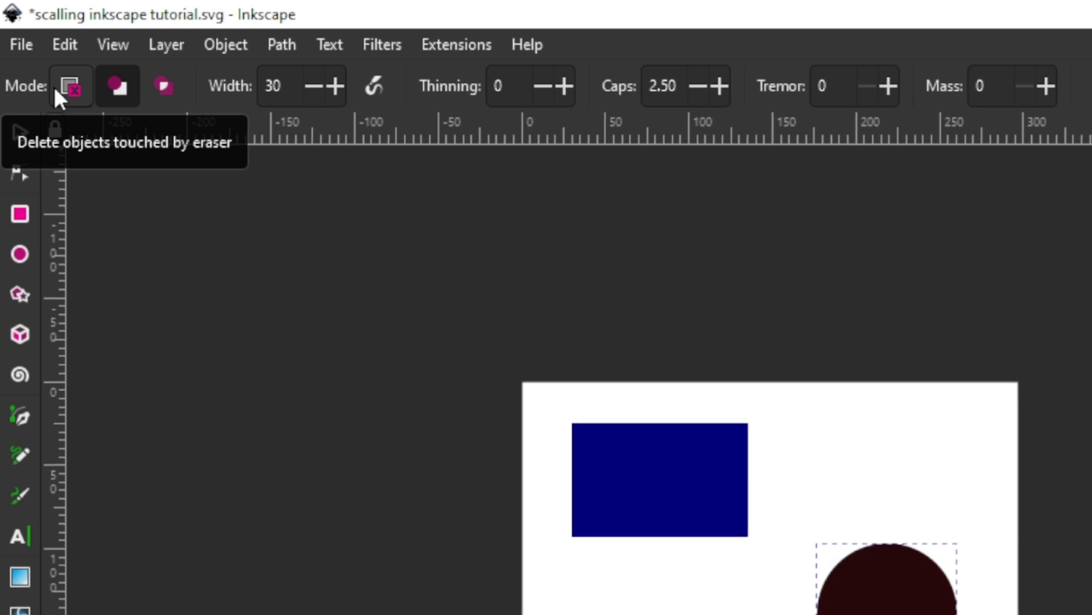
{"action": "left_click", "coordinate": [55, 89]}
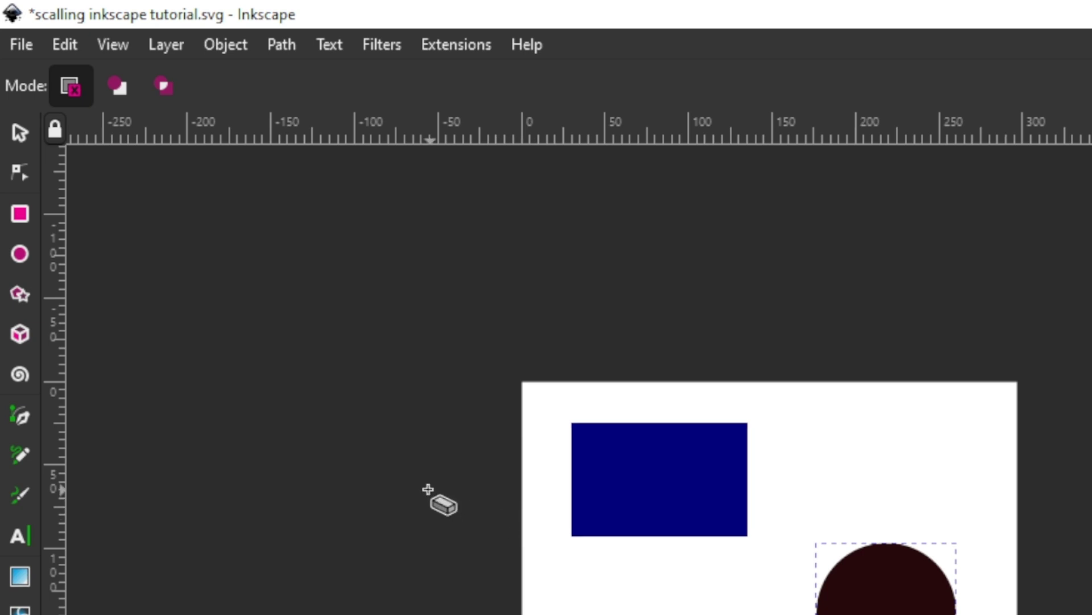
{"action": "left_click", "coordinate": [14, 142]}
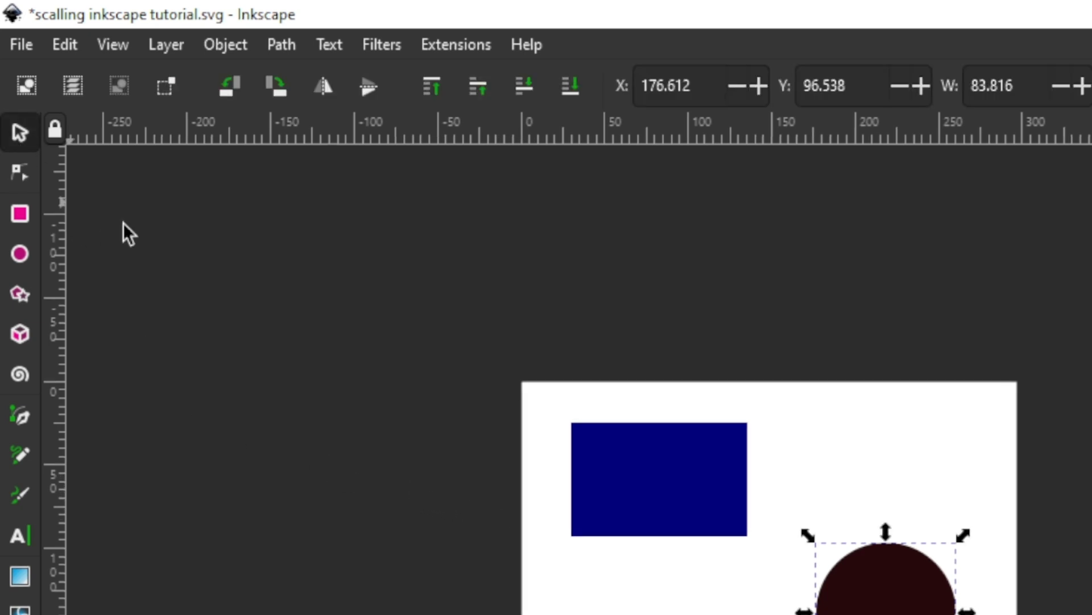
{"action": "key", "text": "Escape"}
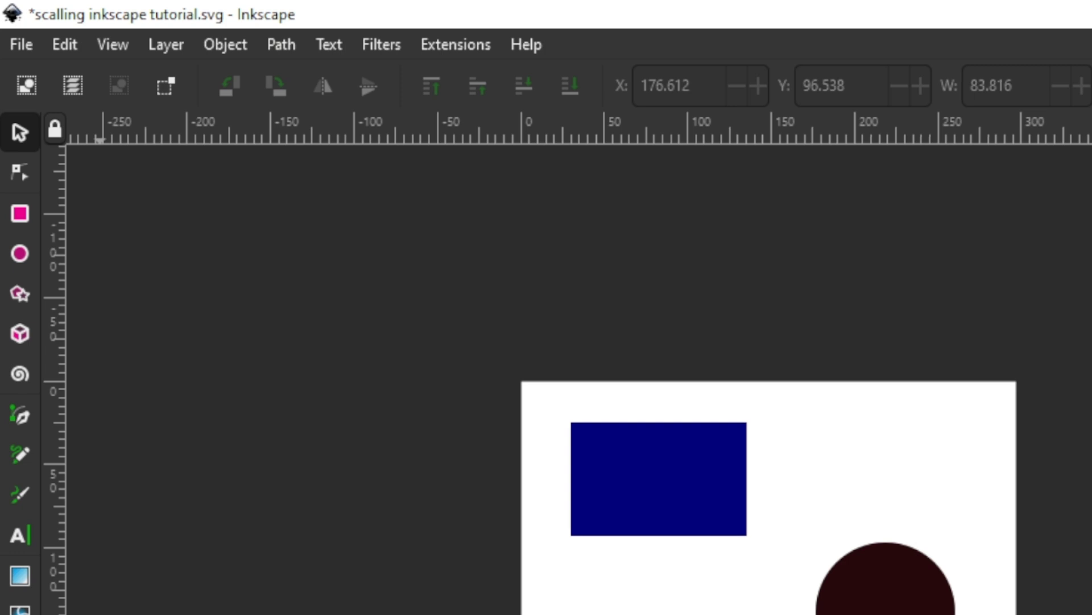
Erase the blue rectangle with a stroke through it and undo the deletion
{"action": "key", "text": "shift+e"}
{"action": "left_click_drag", "start_coordinate": [386, 491], "coordinate": [717, 494]}
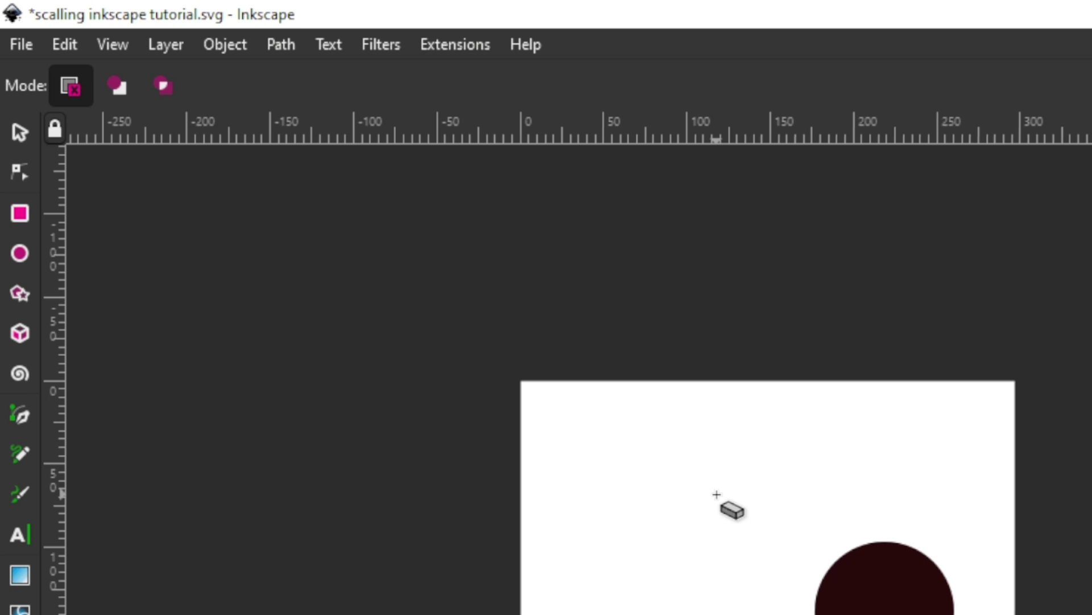
{"action": "key", "text": "ctrl+z"}
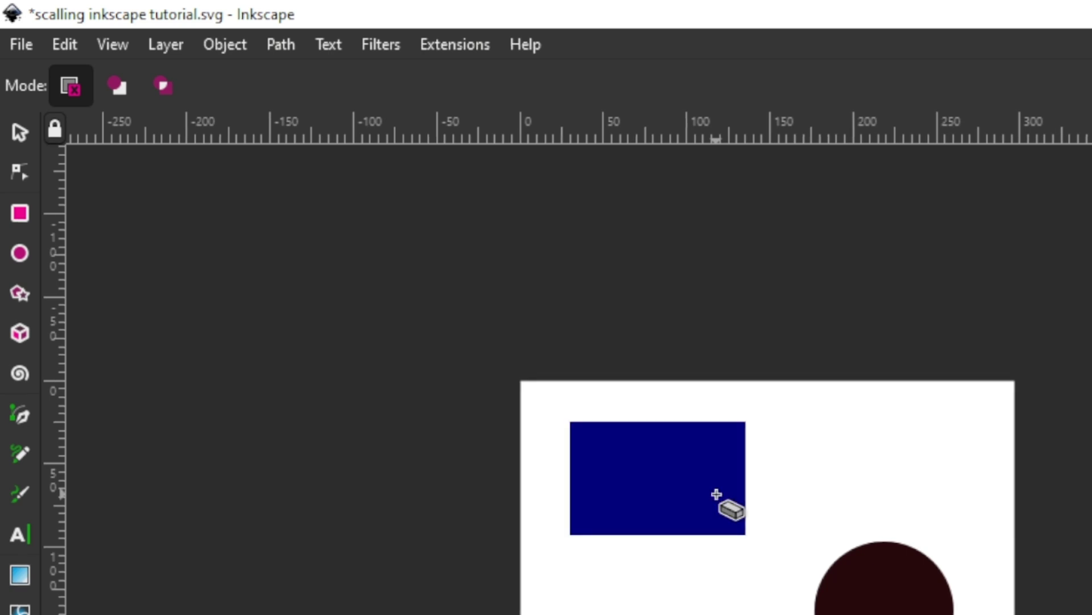
With only the circle selected, try eraser strokes across the blue rectangle, and erase the circle with a stroke through it
{"action": "left_click", "coordinate": [20, 130]}
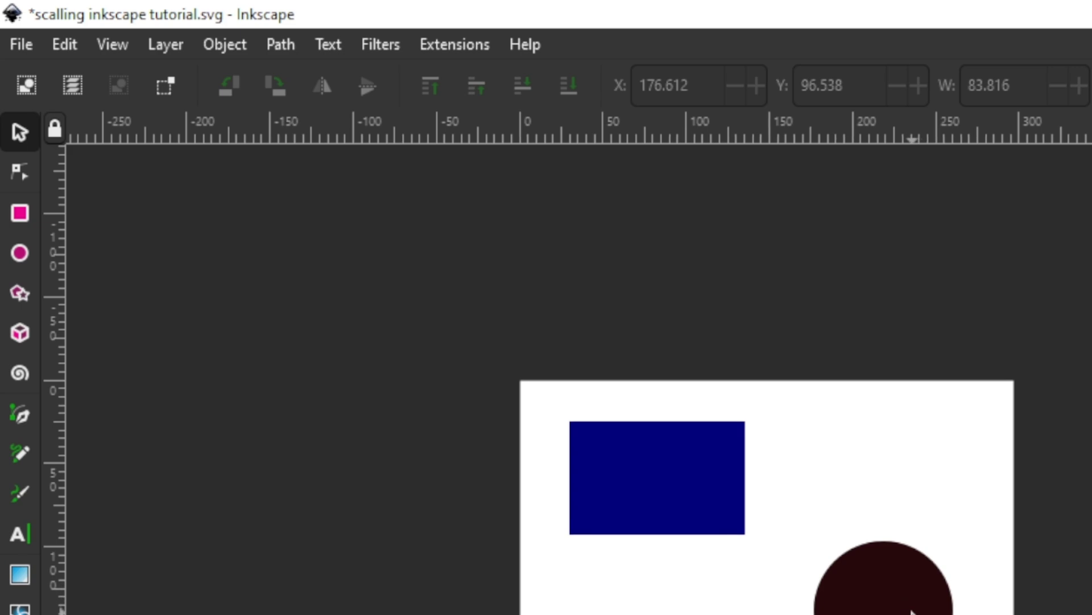
{"action": "left_click", "coordinate": [906, 611]}
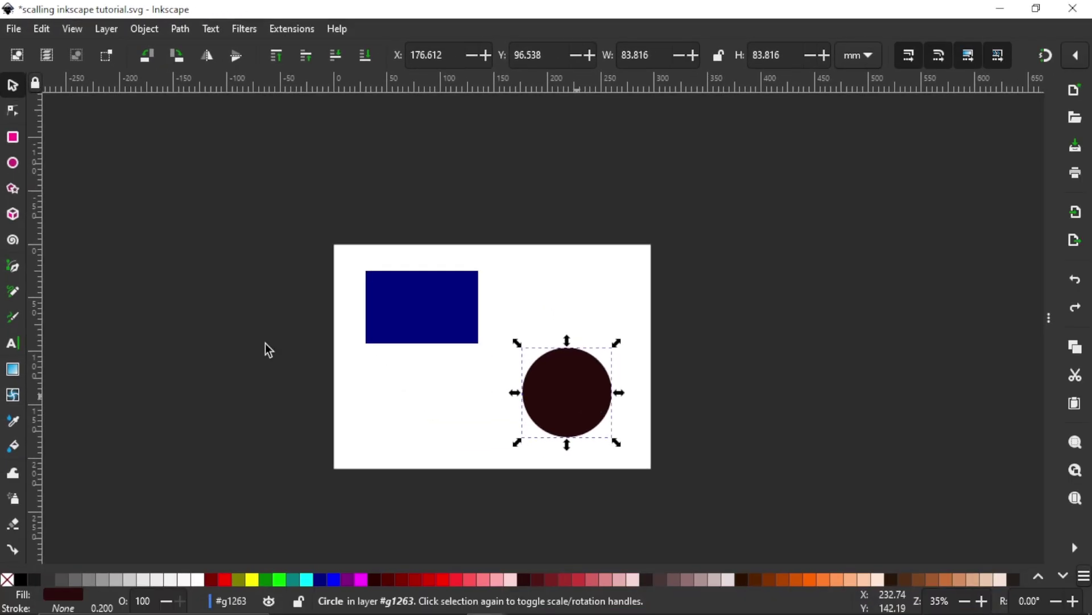
{"action": "left_click", "coordinate": [13, 522]}
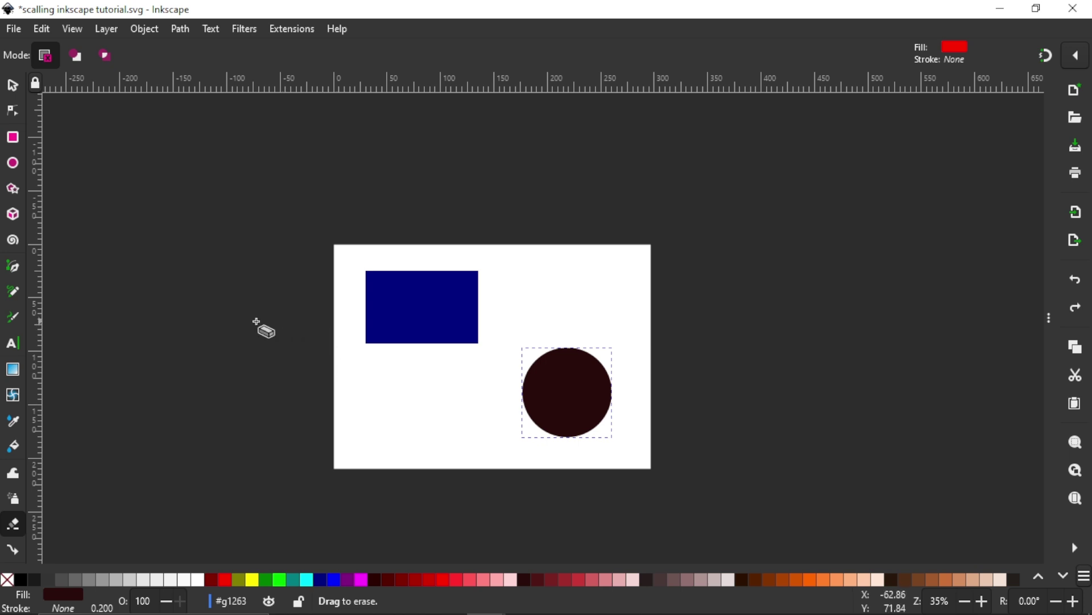
{"action": "left_click_drag", "start_coordinate": [220, 322], "coordinate": [534, 309]}
{"action": "left_click_drag", "start_coordinate": [302, 304], "coordinate": [635, 285]}
{"action": "left_click_drag", "start_coordinate": [317, 300], "coordinate": [579, 293]}
{"action": "left_click_drag", "start_coordinate": [253, 339], "coordinate": [561, 314]}
{"action": "left_click_drag", "start_coordinate": [283, 317], "coordinate": [569, 300]}
{"action": "left_click_drag", "start_coordinate": [321, 305], "coordinate": [567, 286]}
{"action": "left_click_drag", "start_coordinate": [313, 317], "coordinate": [582, 292]}
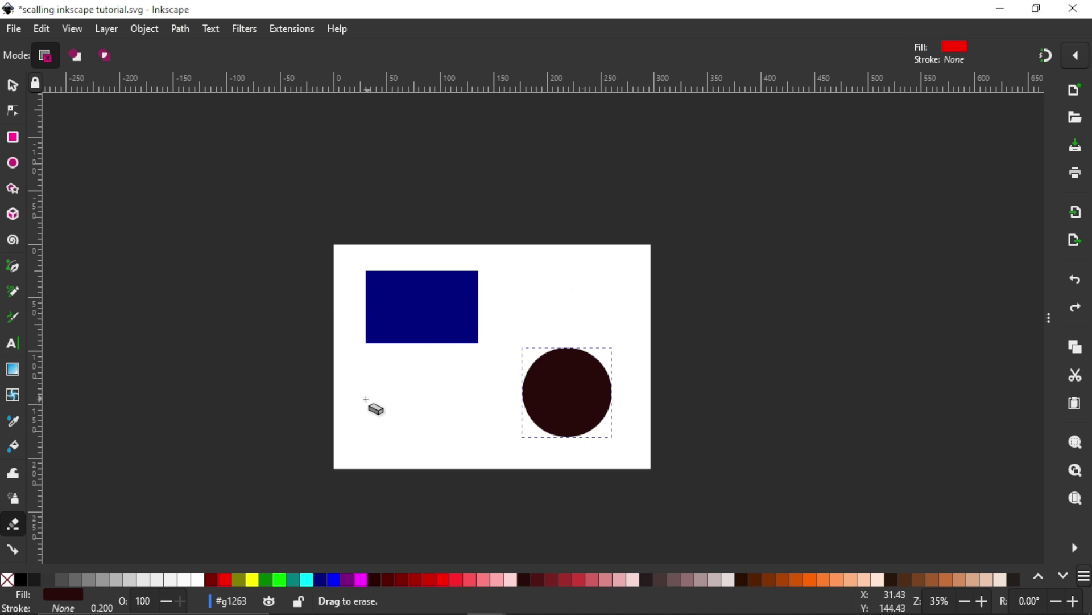
{"action": "left_click_drag", "start_coordinate": [366, 397], "coordinate": [677, 390]}
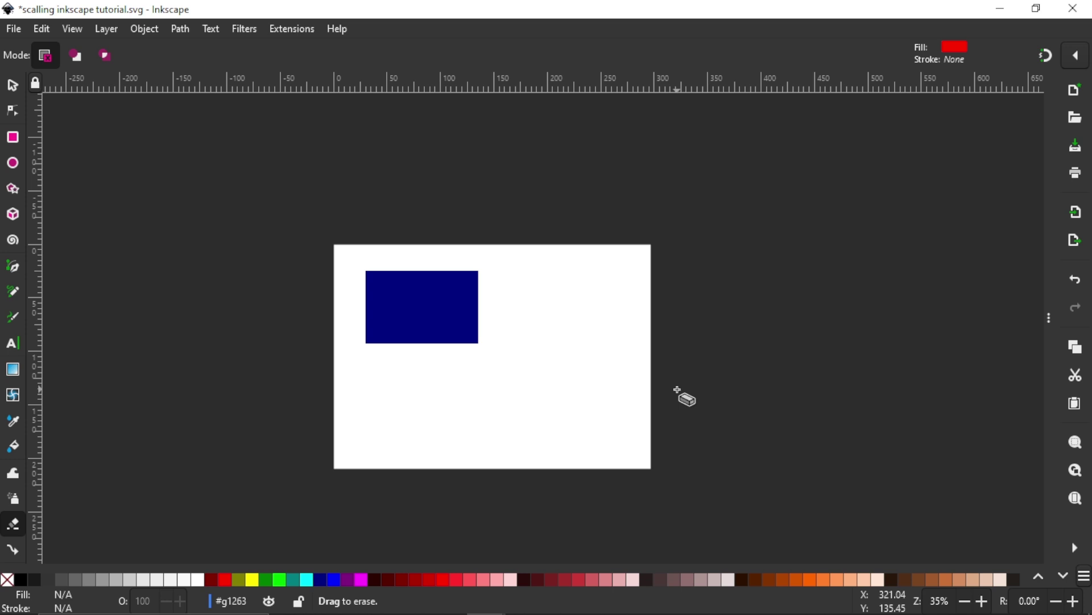
Set the Eraser to cut out from paths and shapes at width 15, and undo a trial cut across the blue rectangle
{"action": "left_click", "coordinate": [76, 57]}
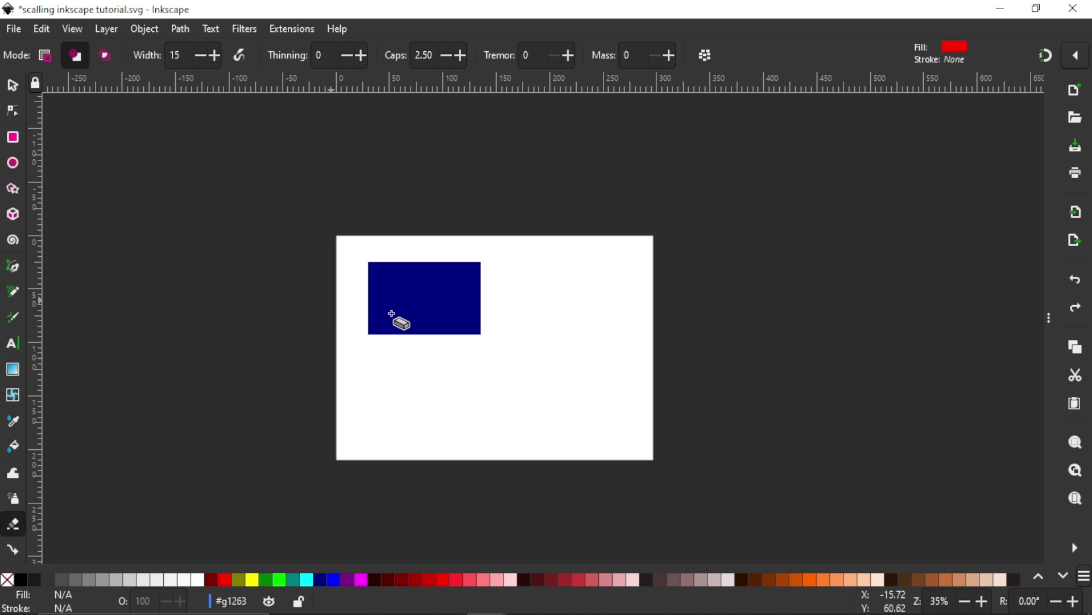
{"action": "scroll", "coordinate": [455, 323], "scroll_direction": "up", "scroll_amount": 2}
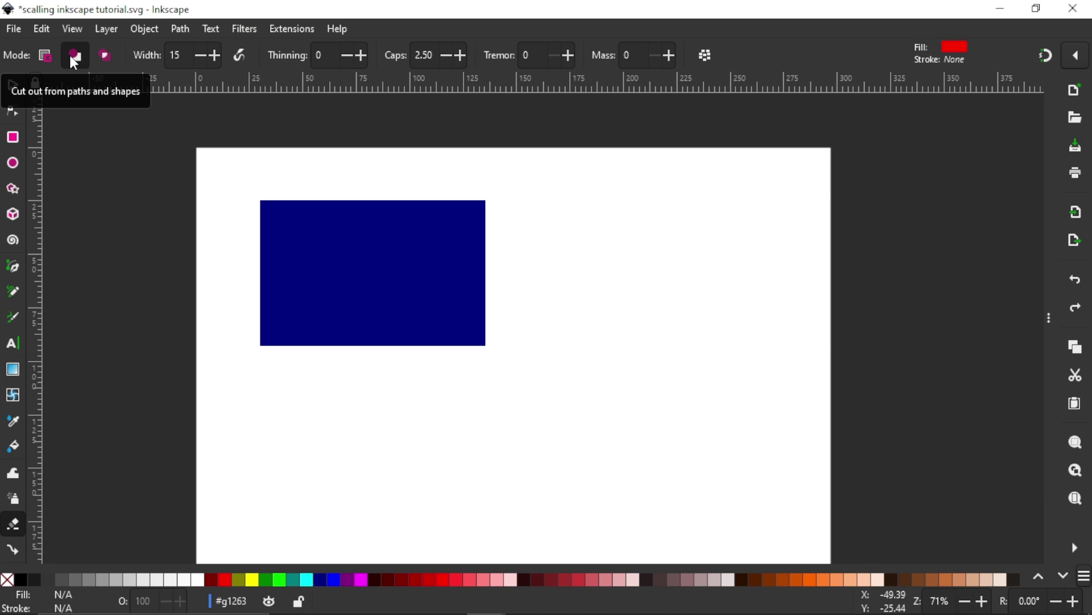
{"action": "mouse_move", "coordinate": [152, 298]}
{"action": "left_mouse_down"}
{"action": "mouse_move", "coordinate": [330, 272]}
{"action": "mouse_move", "coordinate": [495, 219]}
{"action": "mouse_move", "coordinate": [606, 216]}
{"action": "left_mouse_up"}
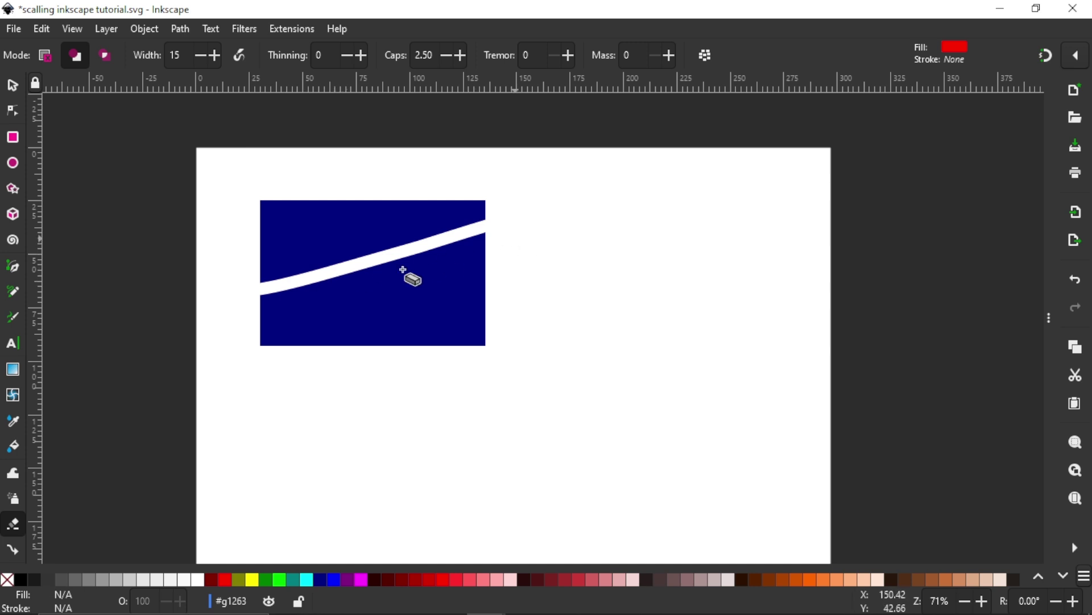
{"action": "key", "text": "ctrl+z"}
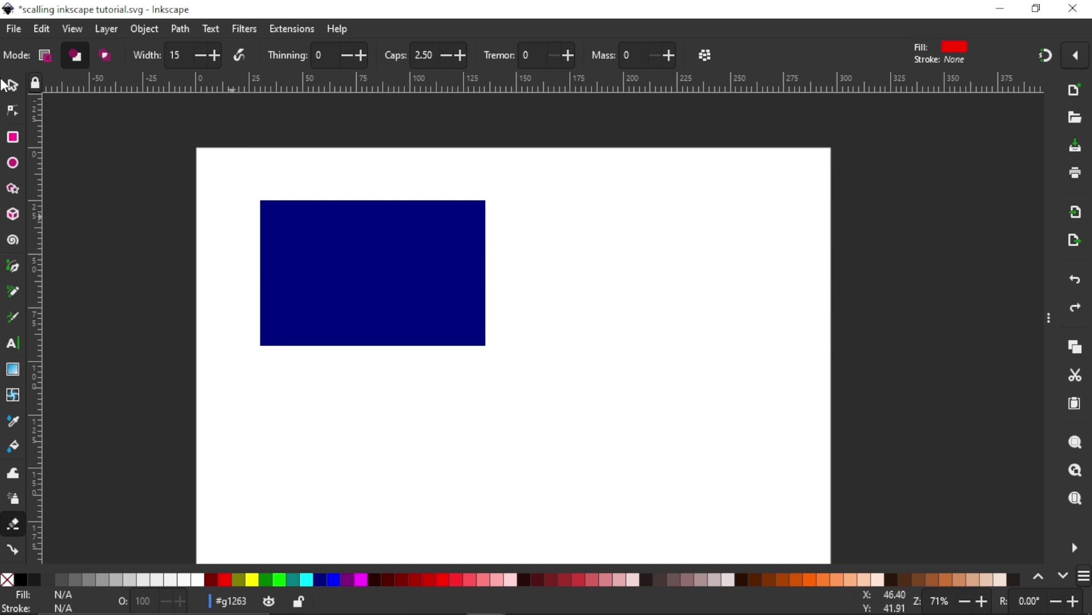
Duplicate the blue rectangle, place the copy at about X 140 mm, Y 113 mm, and fill it with red #FF0000
{"action": "key", "text": "s"}
{"action": "scroll", "coordinate": [404, 270], "scroll_direction": "down", "scroll_amount": 3, "text": "ctrl"}
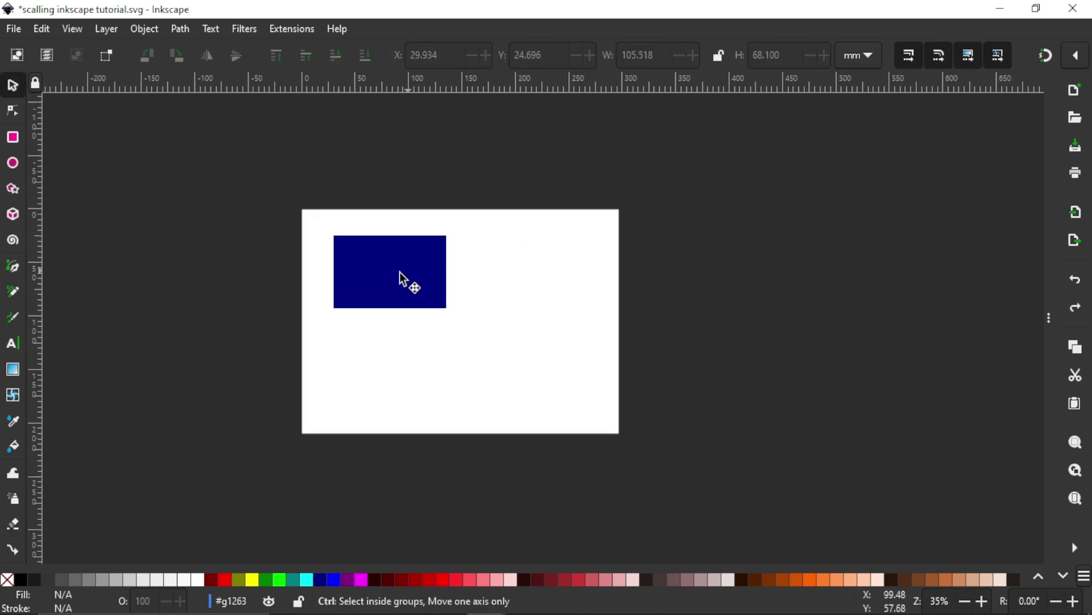
{"action": "left_click", "coordinate": [400, 272]}
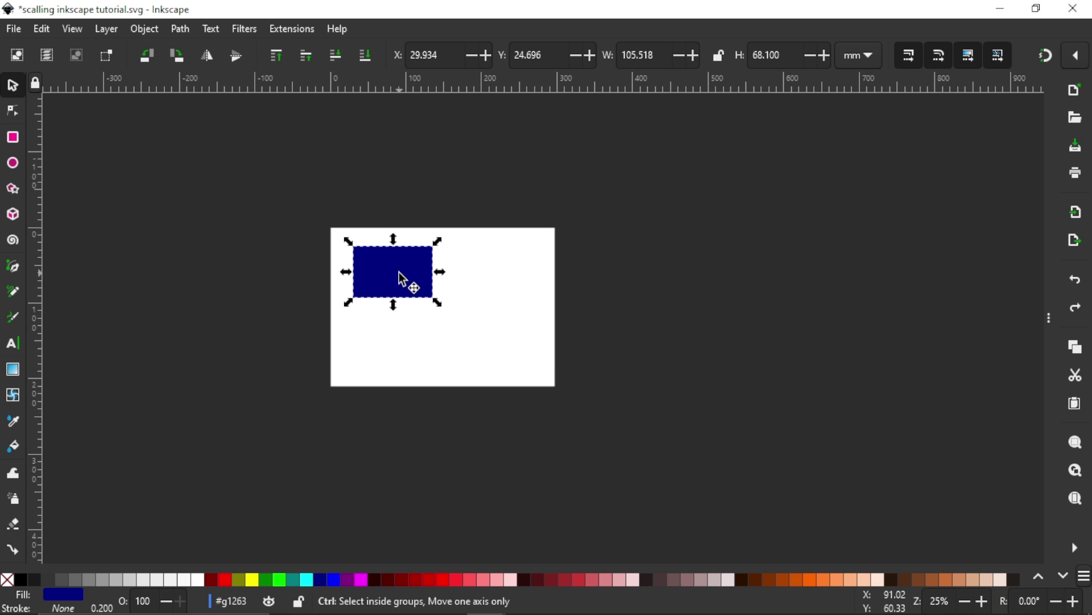
{"action": "key", "text": "ctrl+d"}
{"action": "left_click_drag", "start_coordinate": [399, 271], "coordinate": [486, 343]}
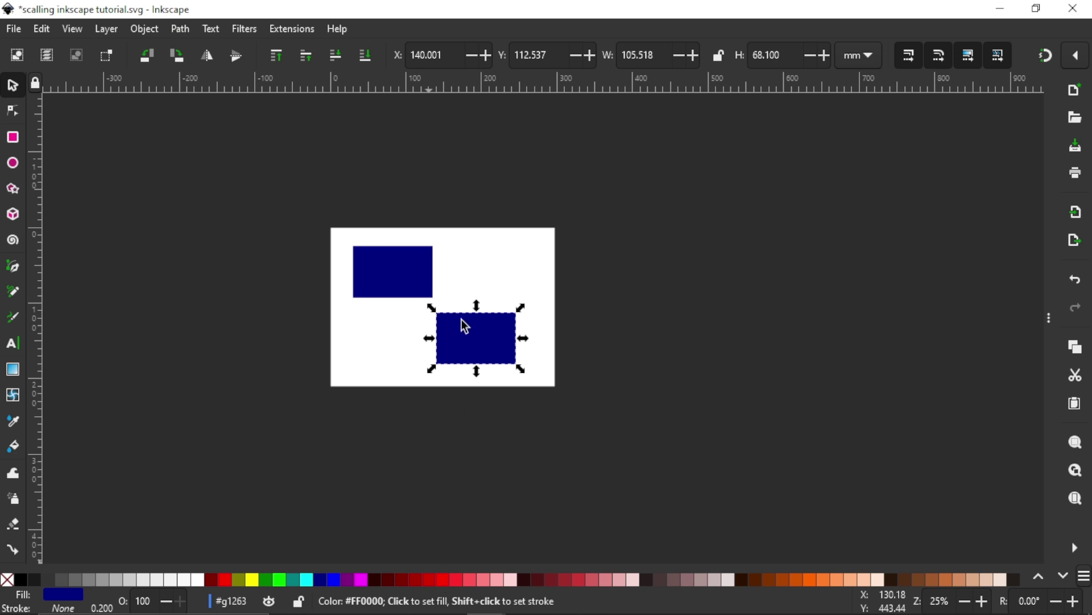
{"action": "scroll", "coordinate": [465, 325], "scroll_direction": "up", "scroll_amount": 1}
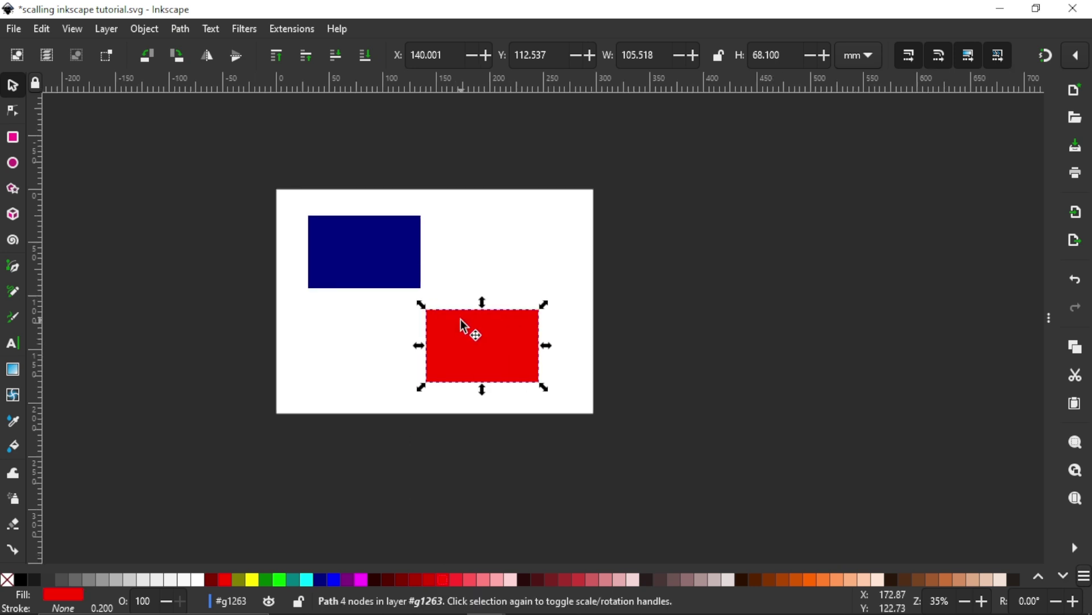
{"action": "scroll", "coordinate": [463, 321], "scroll_direction": "up", "scroll_amount": 1}
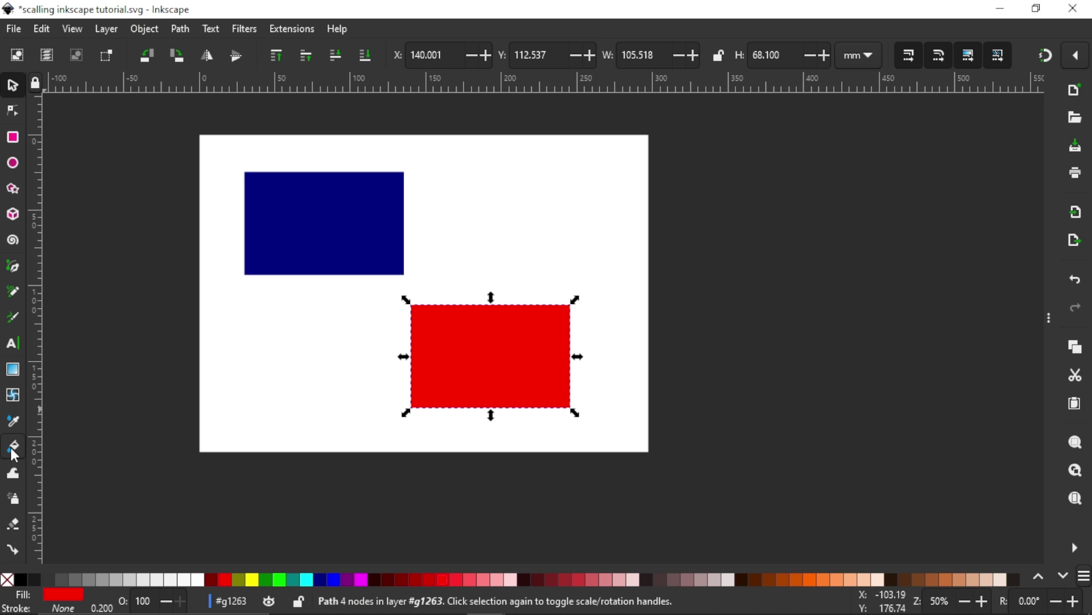
With the red rectangle selected, cut freehand strips through it with the Eraser and undo the cuts
{"action": "left_click", "coordinate": [16, 527]}
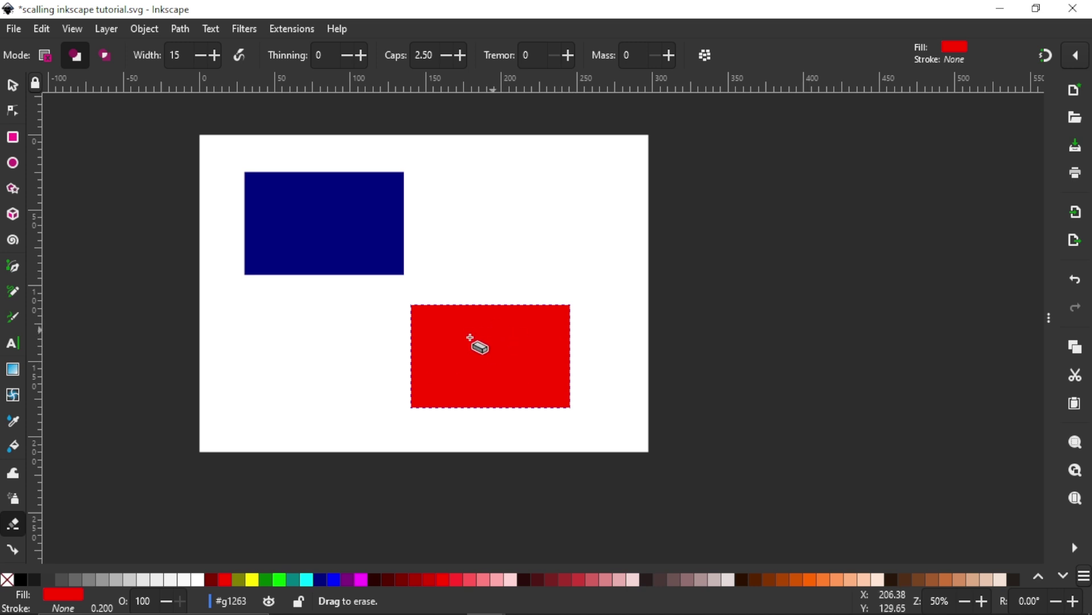
{"action": "mouse_move", "coordinate": [507, 210]}
{"action": "left_mouse_down"}
{"action": "mouse_move", "coordinate": [537, 207]}
{"action": "mouse_move", "coordinate": [349, 223]}
{"action": "mouse_move", "coordinate": [292, 200]}
{"action": "mouse_move", "coordinate": [383, 220]}
{"action": "mouse_move", "coordinate": [374, 214]}
{"action": "left_mouse_up"}
{"action": "mouse_move", "coordinate": [339, 358]}
{"action": "left_mouse_down"}
{"action": "mouse_move", "coordinate": [427, 314]}
{"action": "mouse_move", "coordinate": [502, 302]}
{"action": "mouse_move", "coordinate": [523, 344]}
{"action": "mouse_move", "coordinate": [451, 415]}
{"action": "left_mouse_up"}
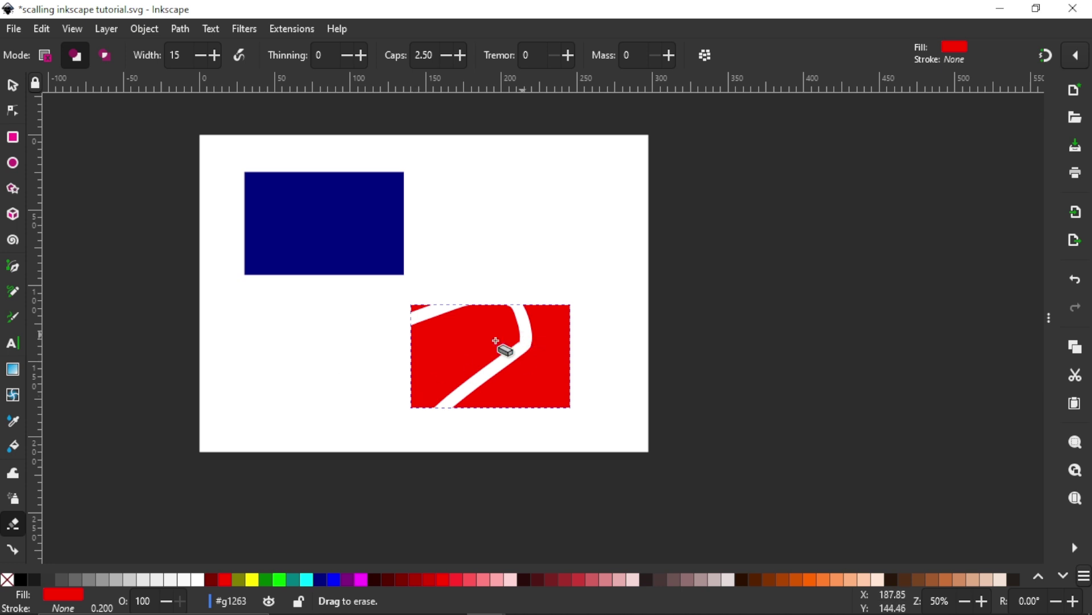
{"action": "key", "text": "ctrl+z"}
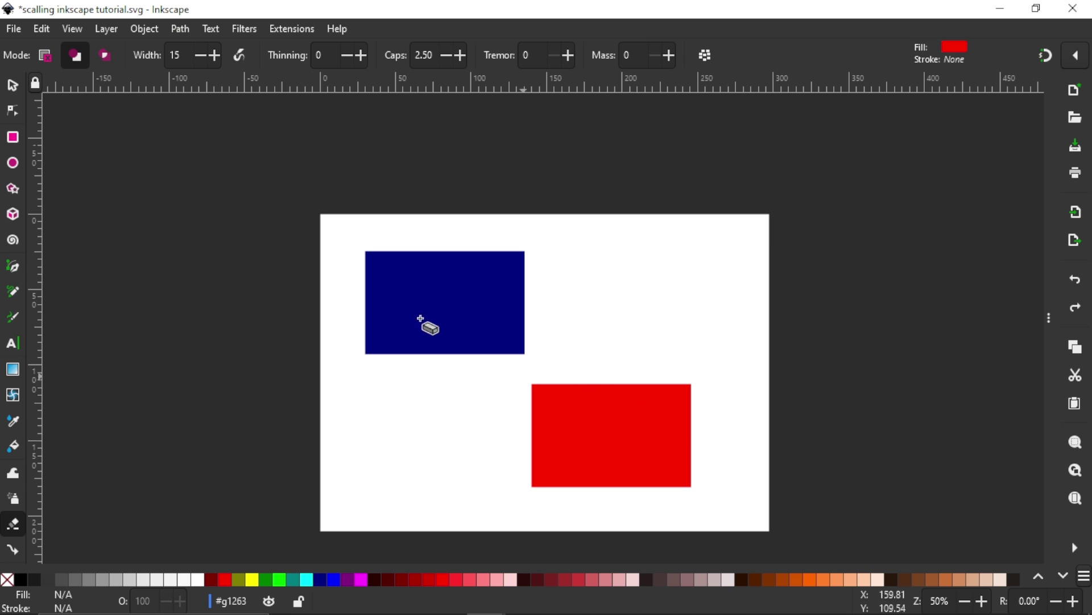
Cut a straight diagonal strip across the lower-right part of the blue rectangle with the Eraser at width 15
{"action": "scroll", "coordinate": [419, 319], "scroll_direction": "up", "scroll_amount": 3}
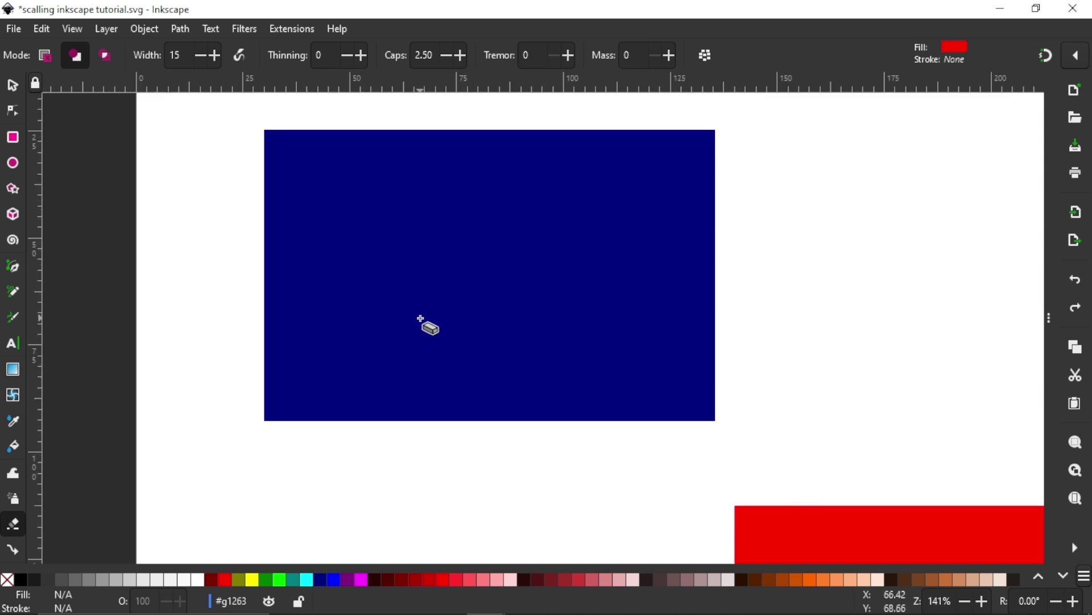
{"action": "scroll", "coordinate": [391, 307], "scroll_direction": "down", "scroll_amount": 1}
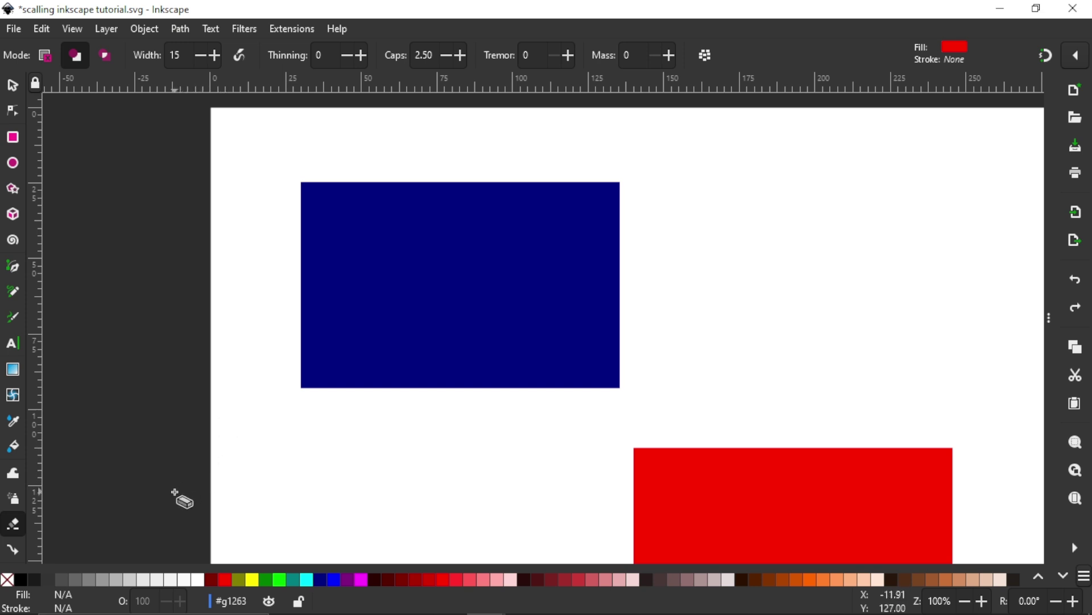
{"action": "mouse_move", "coordinate": [174, 493]}
{"action": "left_mouse_down"}
{"action": "mouse_move", "coordinate": [412, 393]}
{"action": "mouse_move", "coordinate": [725, 192]}
{"action": "mouse_move", "coordinate": [751, 153]}
{"action": "mouse_move", "coordinate": [742, 174]}
{"action": "left_mouse_up"}
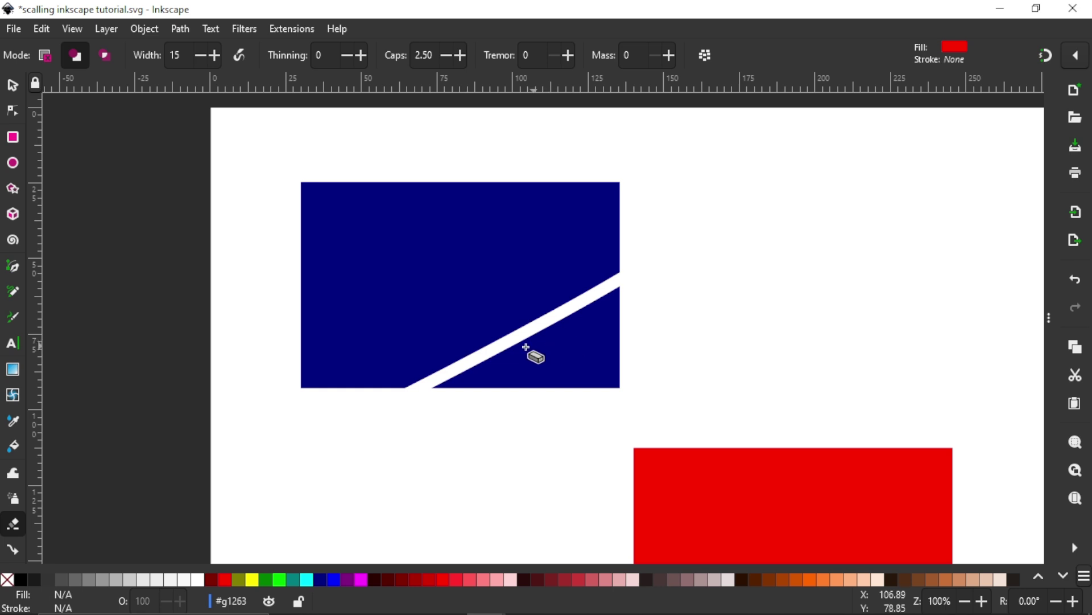
Cut a freehand wavy strip and a second straight strip through the left and lower parts of the blue rectangle with the Eraser
{"action": "scroll", "coordinate": [319, 309], "scroll_direction": "up", "scroll_amount": 1, "text": "ctrl"}
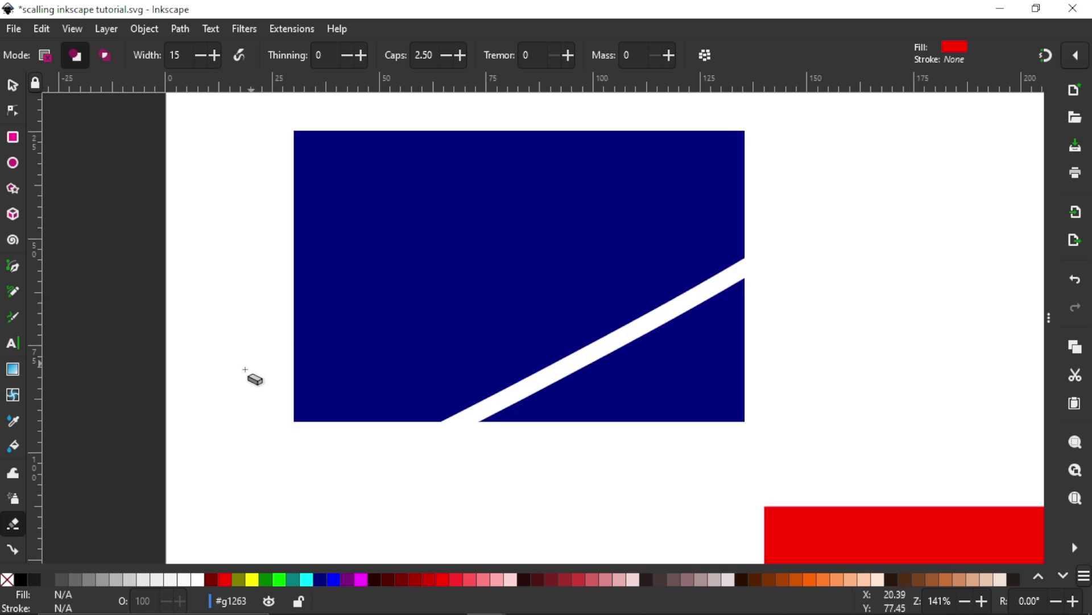
{"action": "mouse_move", "coordinate": [202, 390]}
{"action": "left_mouse_down"}
{"action": "mouse_move", "coordinate": [330, 332]}
{"action": "mouse_move", "coordinate": [521, 209]}
{"action": "left_mouse_up"}
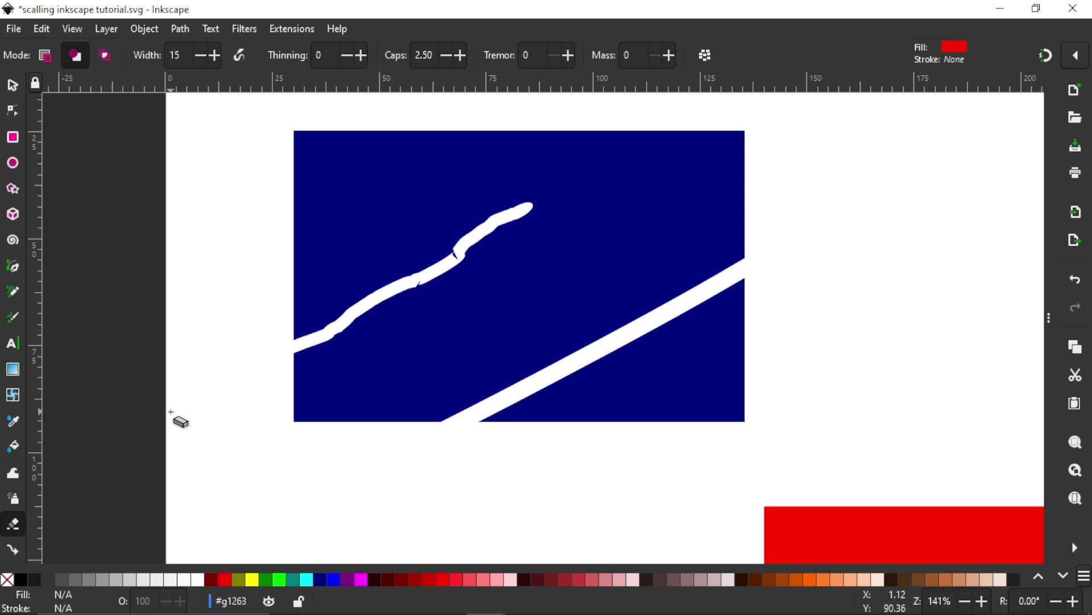
{"action": "left_click_drag", "start_coordinate": [253, 389], "coordinate": [1045, 274]}
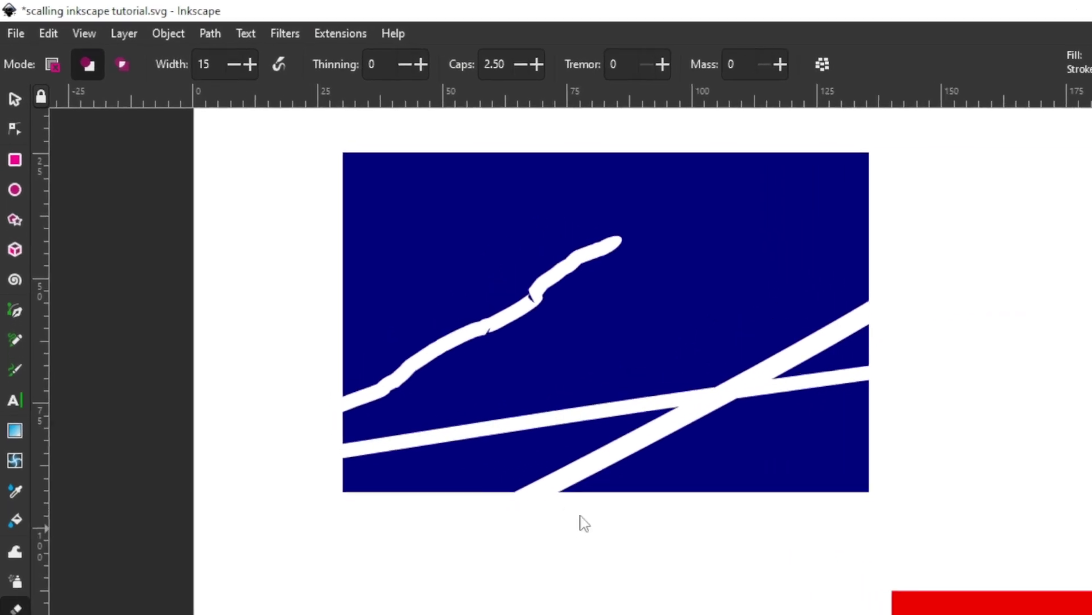
Switch the Eraser to clip from objects and cut a bent strip across the upper-left part of the red rectangle
{"action": "scroll", "coordinate": [786, 435], "scroll_direction": "down", "scroll_amount": 2}
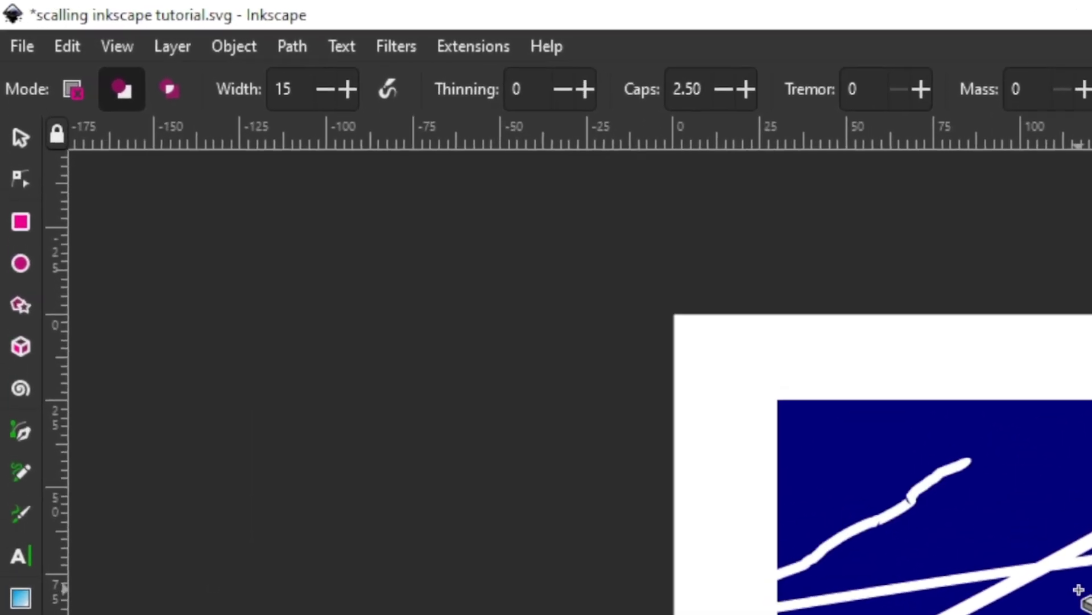
{"action": "scroll", "coordinate": [1078, 589], "scroll_direction": "down", "scroll_amount": 1}
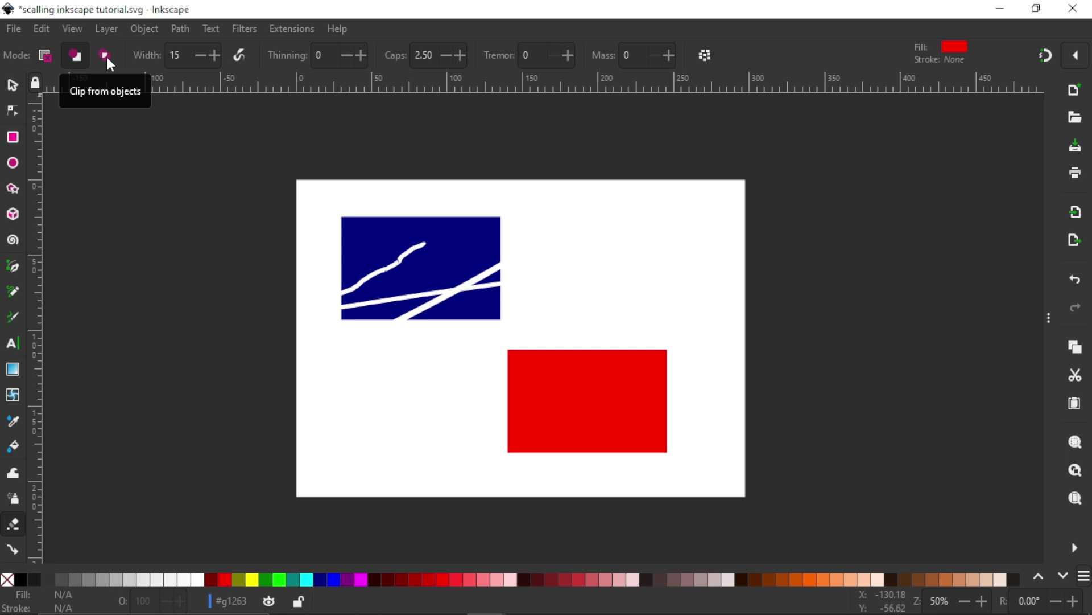
{"action": "left_click", "coordinate": [109, 56]}
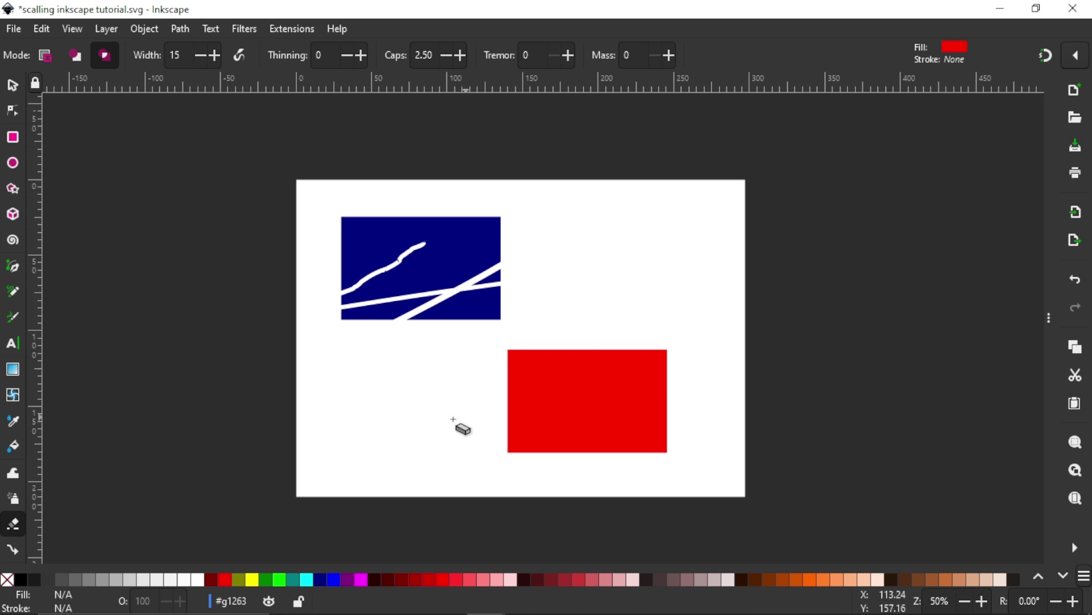
{"action": "left_click_drag", "start_coordinate": [492, 405], "coordinate": [671, 324]}
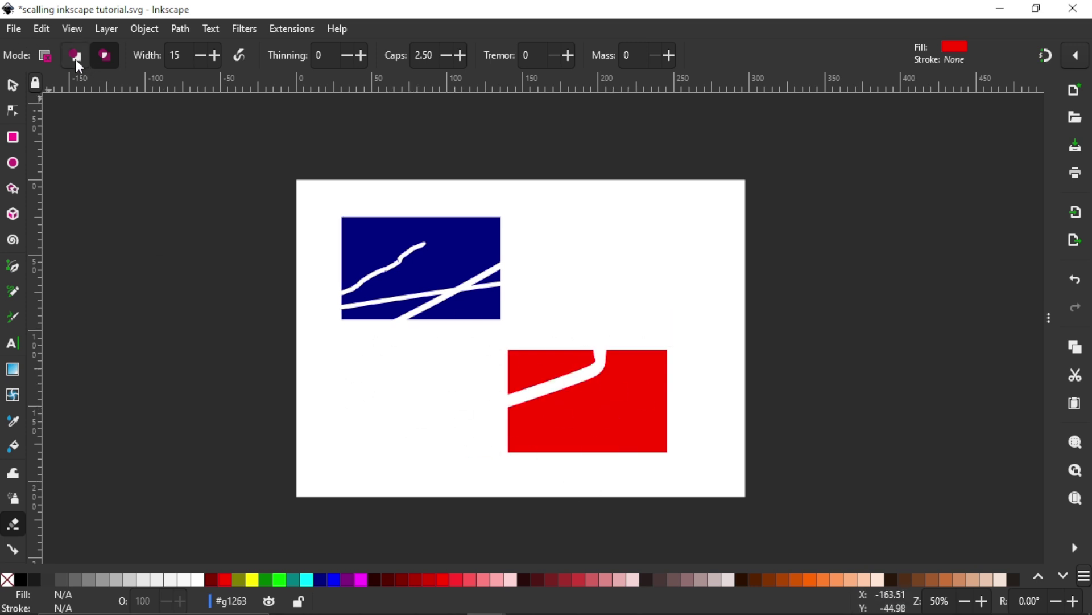
Recolor the clipped red rectangle to dark maroon and move it to about X 110 mm, Y 104 mm
{"action": "left_click", "coordinate": [13, 86]}
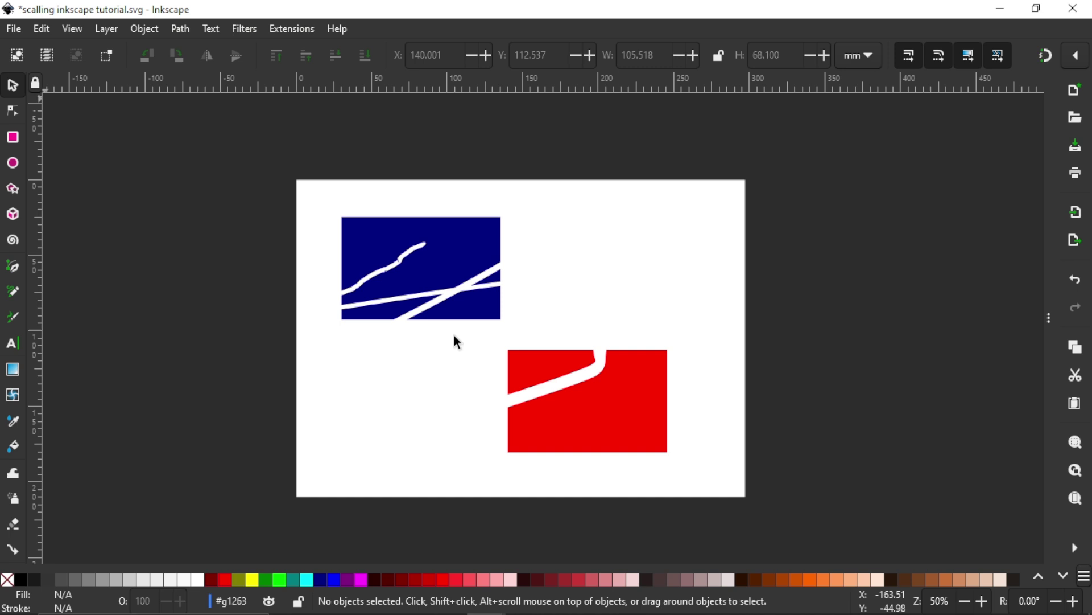
{"action": "left_click", "coordinate": [548, 381]}
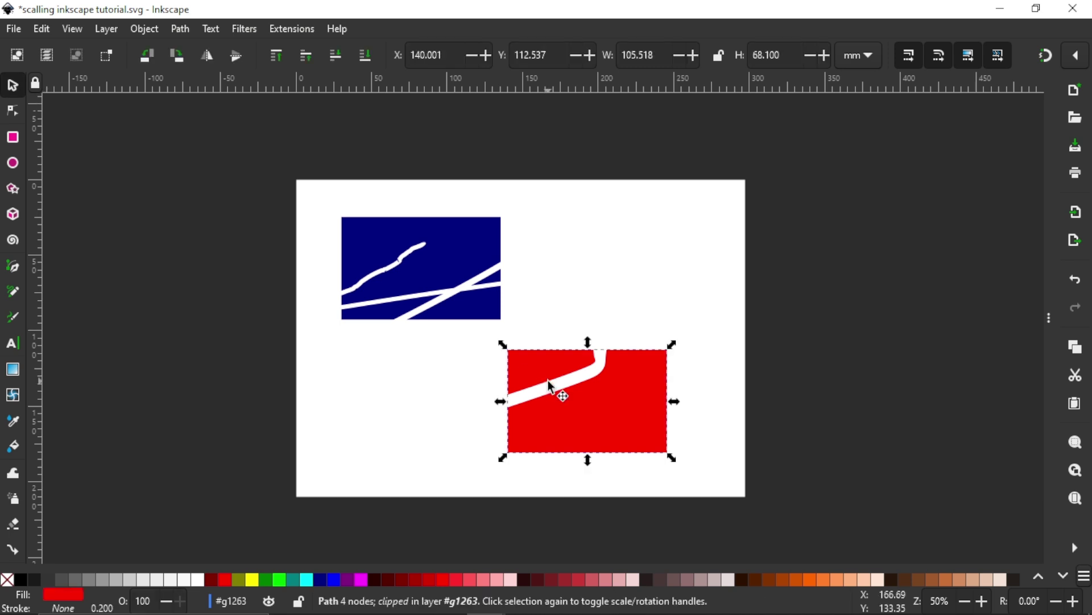
{"action": "left_click", "coordinate": [377, 580]}
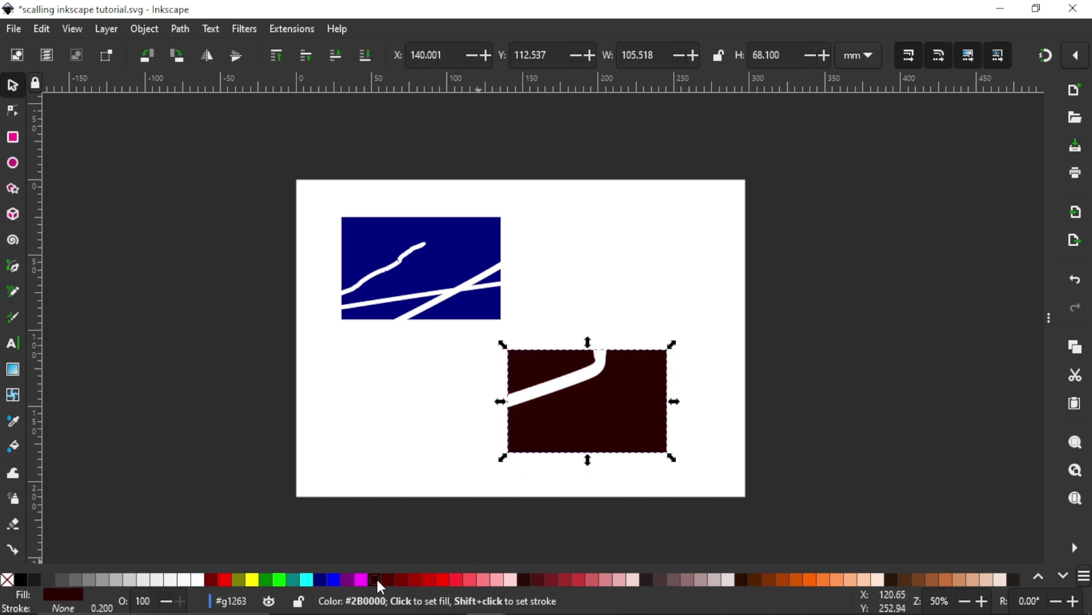
{"action": "left_click", "coordinate": [538, 581]}
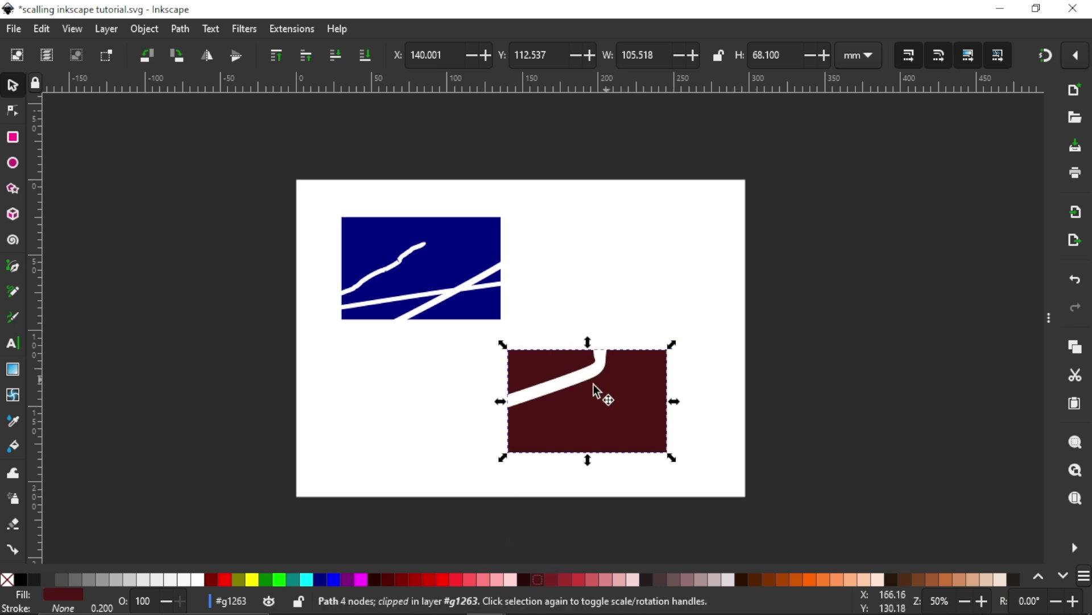
{"action": "scroll", "coordinate": [583, 428], "scroll_direction": "up", "scroll_amount": 3}
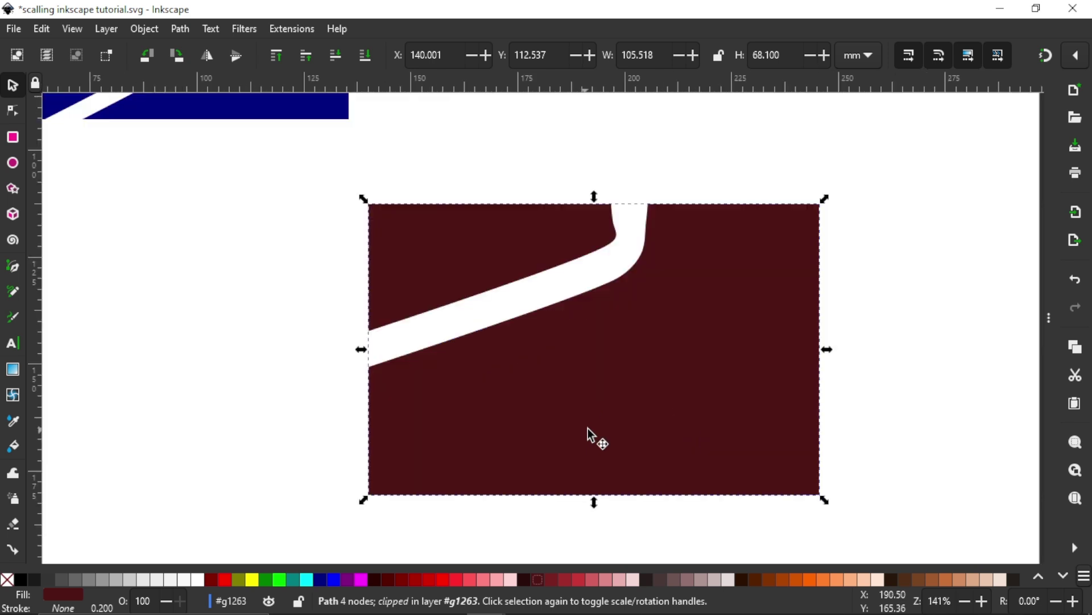
{"action": "left_click_drag", "start_coordinate": [608, 400], "coordinate": [475, 381]}
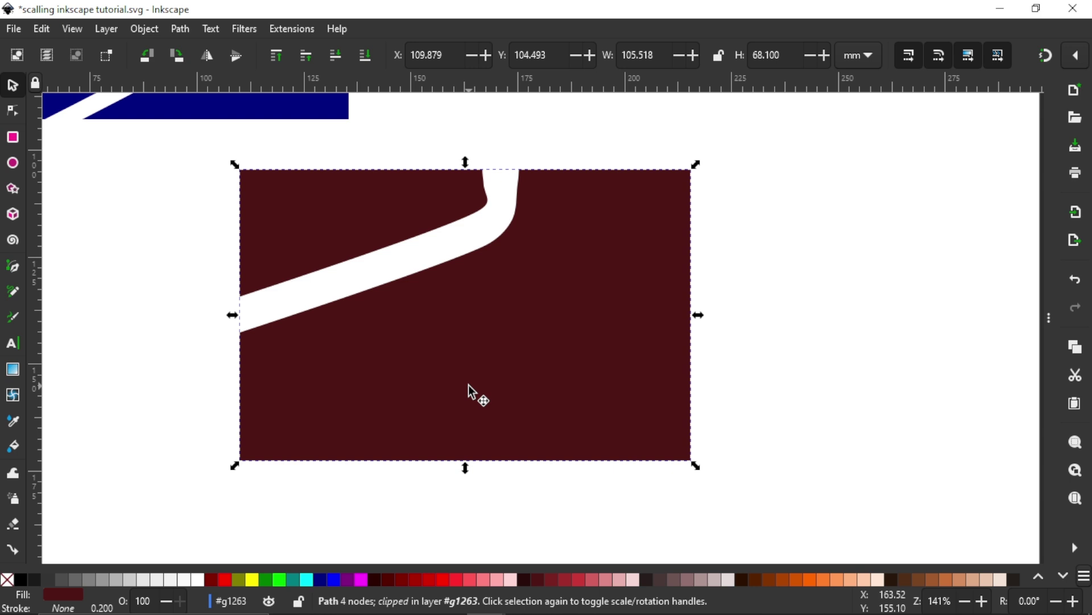
Clip a narrow freehand strip into the lower-left part of the maroon rectangle with the Eraser at width 15
{"action": "left_click", "coordinate": [21, 506]}
{"action": "left_click", "coordinate": [14, 523]}
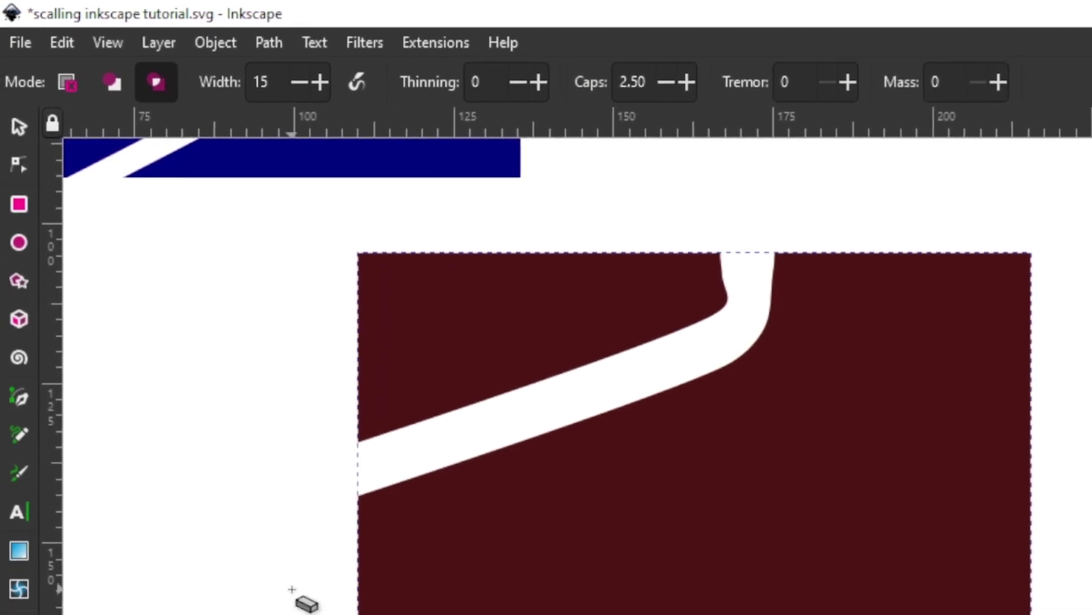
{"action": "mouse_move", "coordinate": [124, 498]}
{"action": "left_mouse_down"}
{"action": "mouse_move", "coordinate": [238, 434]}
{"action": "mouse_move", "coordinate": [449, 360]}
{"action": "left_mouse_up"}
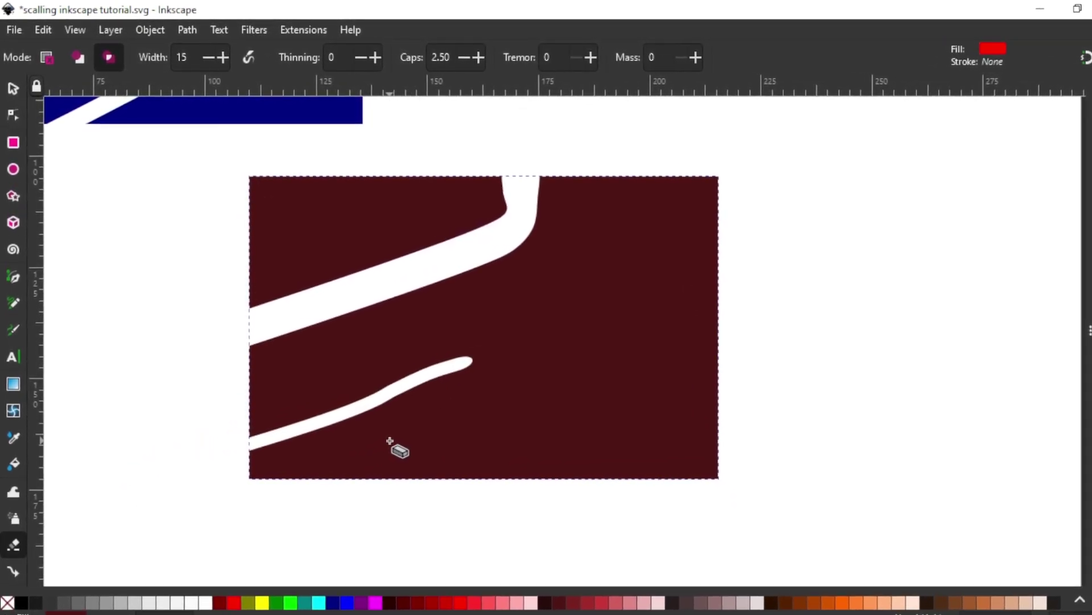
Set the Eraser width to 69 and clip broad strips out of the right side and diagonally across the maroon rectangle
{"action": "left_click", "coordinate": [226, 58]}
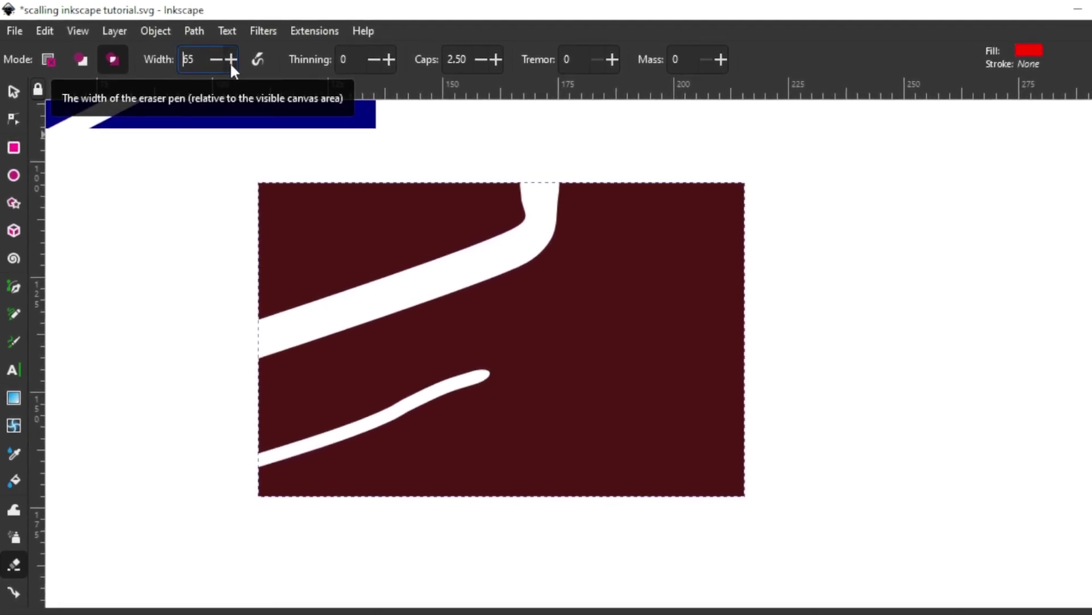
{"action": "left_click", "coordinate": [230, 59]}
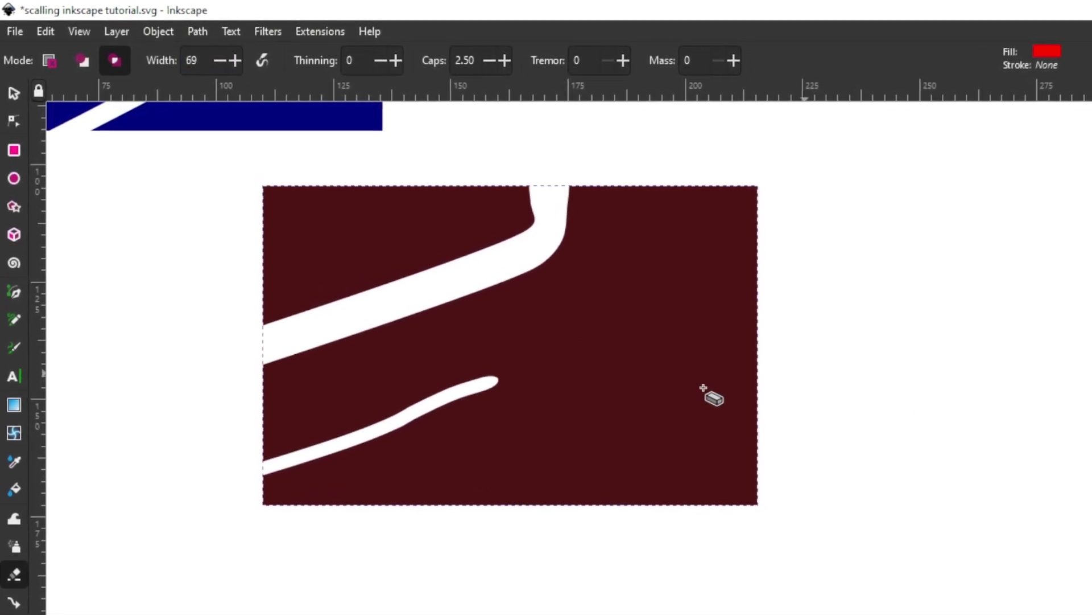
{"action": "mouse_move", "coordinate": [703, 385]}
{"action": "left_mouse_down"}
{"action": "mouse_move", "coordinate": [653, 415]}
{"action": "mouse_move", "coordinate": [609, 417]}
{"action": "mouse_move", "coordinate": [618, 431]}
{"action": "left_mouse_up"}
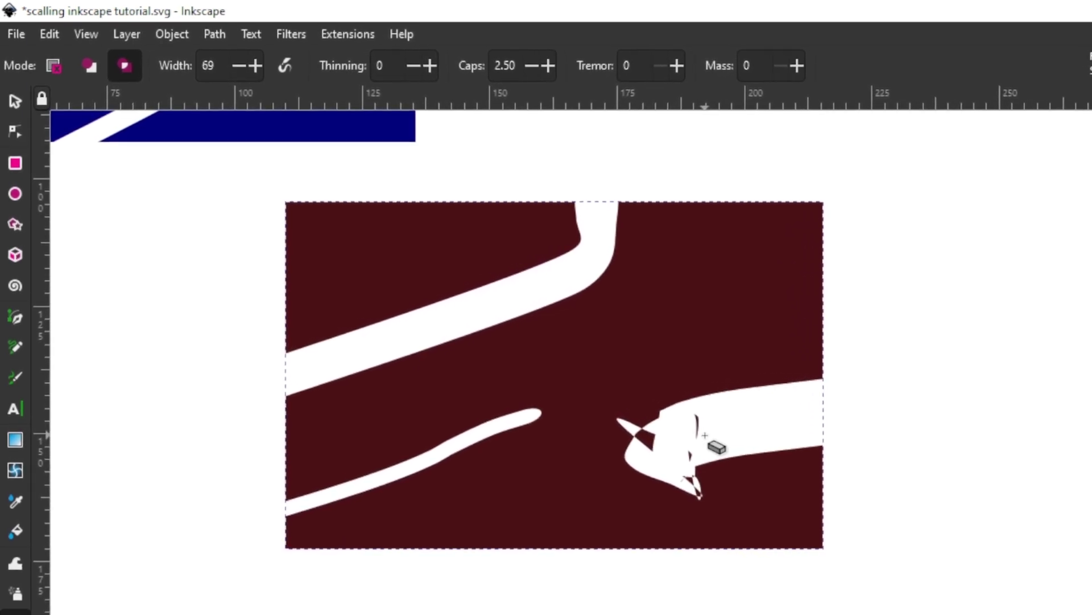
{"action": "mouse_move", "coordinate": [1089, 308]}
{"action": "left_mouse_down"}
{"action": "mouse_move", "coordinate": [975, 329]}
{"action": "mouse_move", "coordinate": [852, 447]}
{"action": "mouse_move", "coordinate": [832, 492]}
{"action": "mouse_move", "coordinate": [846, 512]}
{"action": "mouse_move", "coordinate": [901, 446]}
{"action": "mouse_move", "coordinate": [934, 471]}
{"action": "left_mouse_up"}
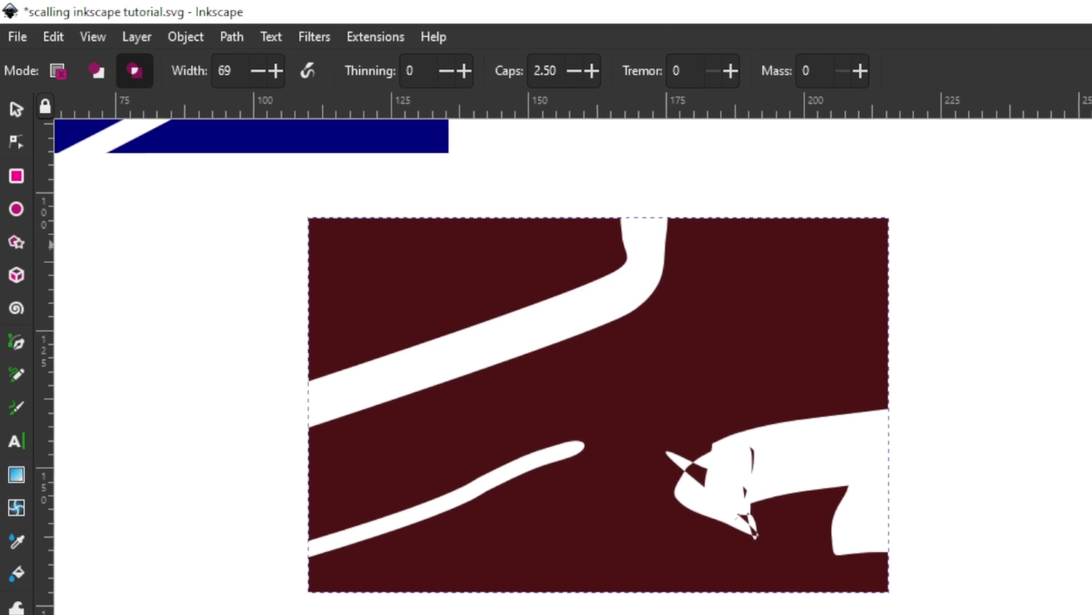
{"action": "mouse_move", "coordinate": [1084, 239]}
{"action": "left_mouse_down"}
{"action": "mouse_move", "coordinate": [629, 451]}
{"action": "mouse_move", "coordinate": [347, 561]}
{"action": "left_mouse_up"}
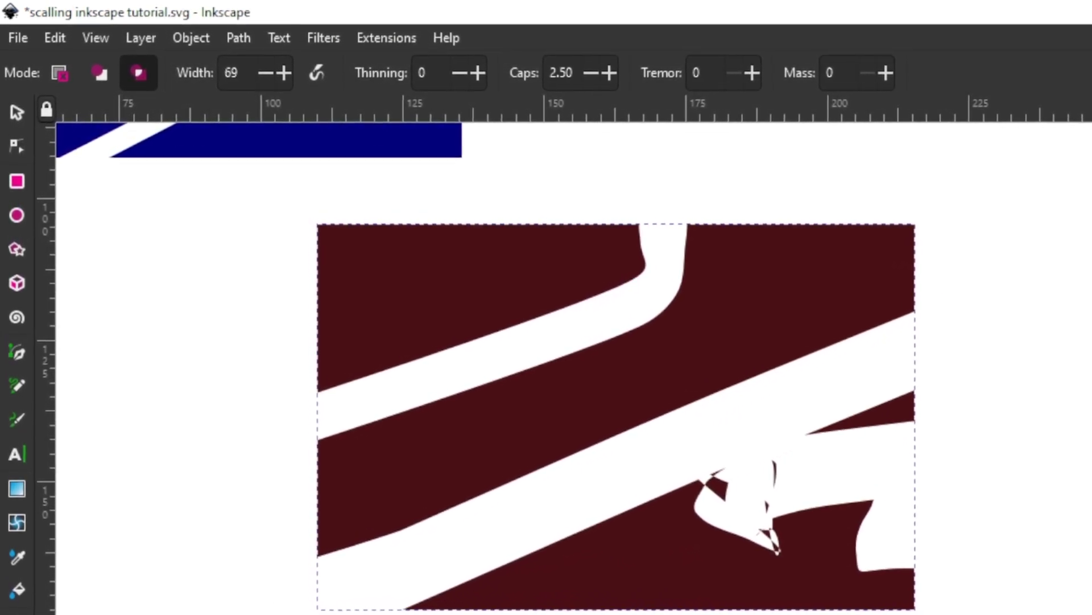
Set the Eraser width to 2 and clip a short hairline cut into the maroon rectangle's left edge
{"action": "left_click", "coordinate": [268, 72]}
{"action": "left_click_drag", "start_coordinate": [270, 71], "coordinate": [275, 73]}
{"action": "left_click", "coordinate": [295, 75]}
{"action": "left_click", "coordinate": [294, 75]}
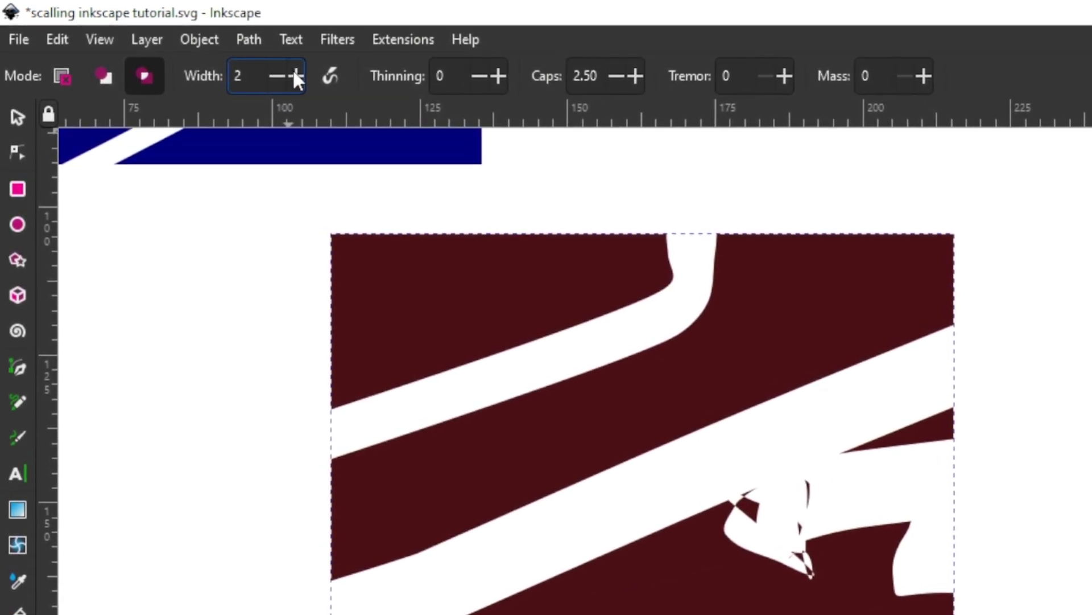
{"action": "mouse_move", "coordinate": [259, 485]}
{"action": "left_mouse_down"}
{"action": "mouse_move", "coordinate": [309, 381]}
{"action": "mouse_move", "coordinate": [373, 337]}
{"action": "left_mouse_up"}
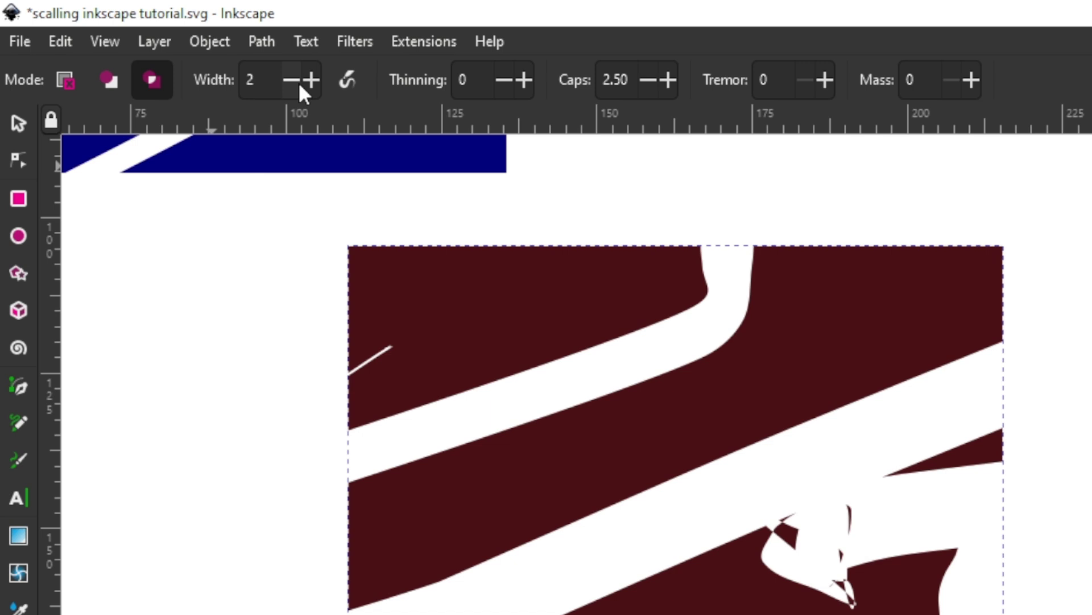
Set the Eraser width to 35, and raise the thinning to 88 and return it to 0
{"action": "left_click_drag", "start_coordinate": [314, 81], "coordinate": [319, 79]}
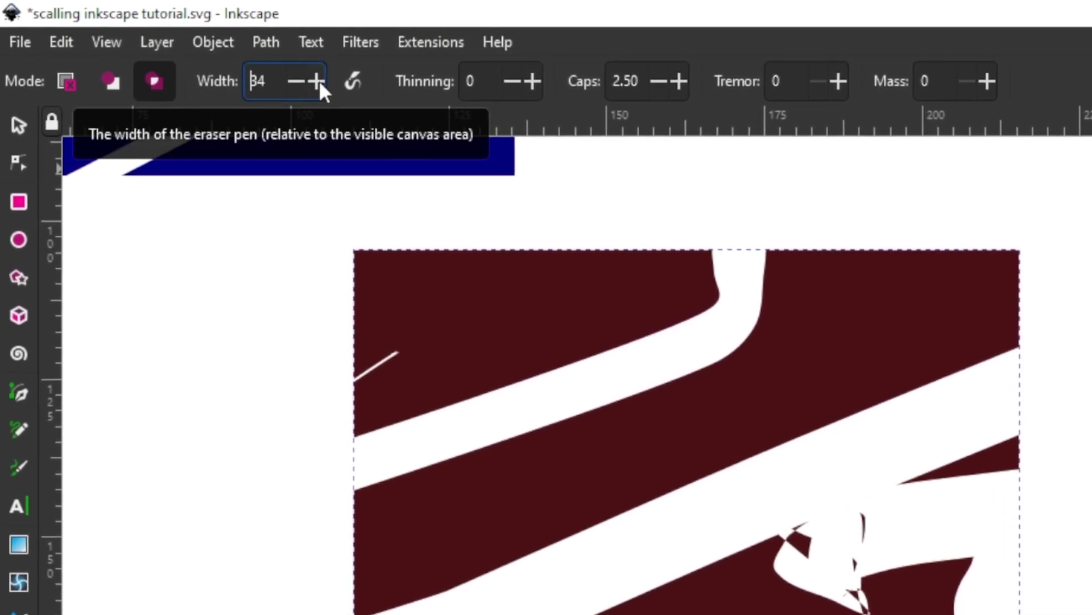
{"action": "left_click", "coordinate": [320, 80]}
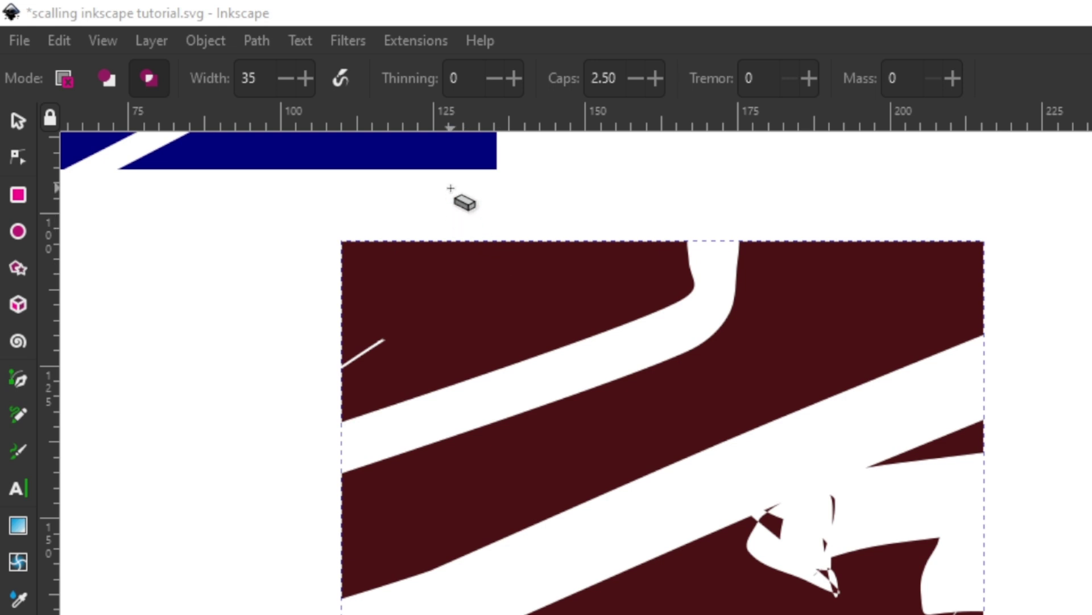
{"action": "left_click", "coordinate": [513, 78]}
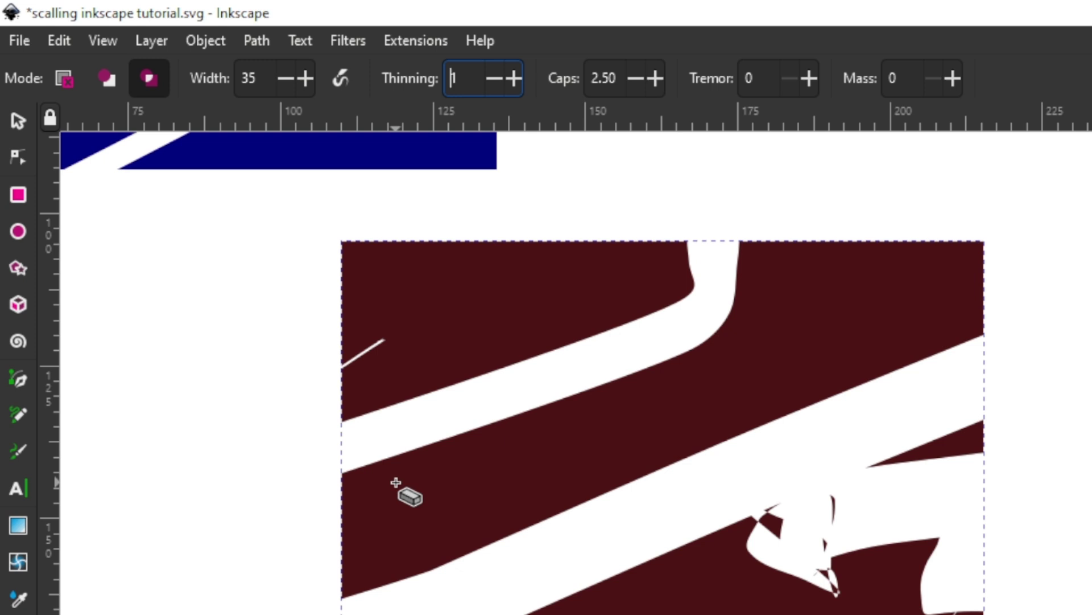
{"action": "left_click", "coordinate": [515, 80]}
{"action": "left_click_drag", "start_coordinate": [518, 83], "coordinate": [518, 83]}
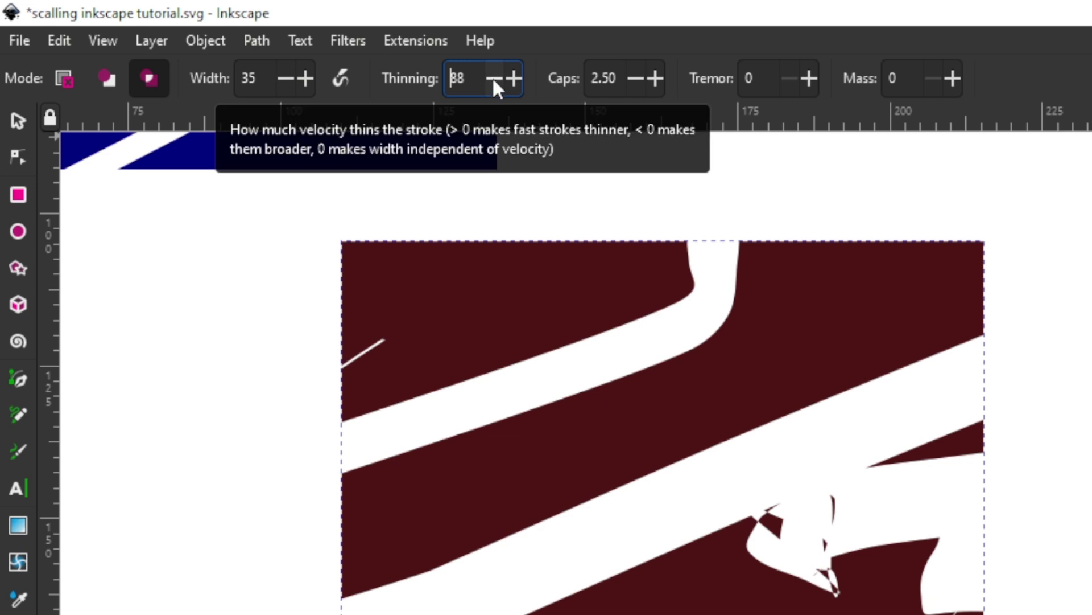
{"action": "left_click", "coordinate": [492, 76]}
{"action": "left_click", "coordinate": [493, 77]}
{"action": "left_click", "coordinate": [493, 77]}
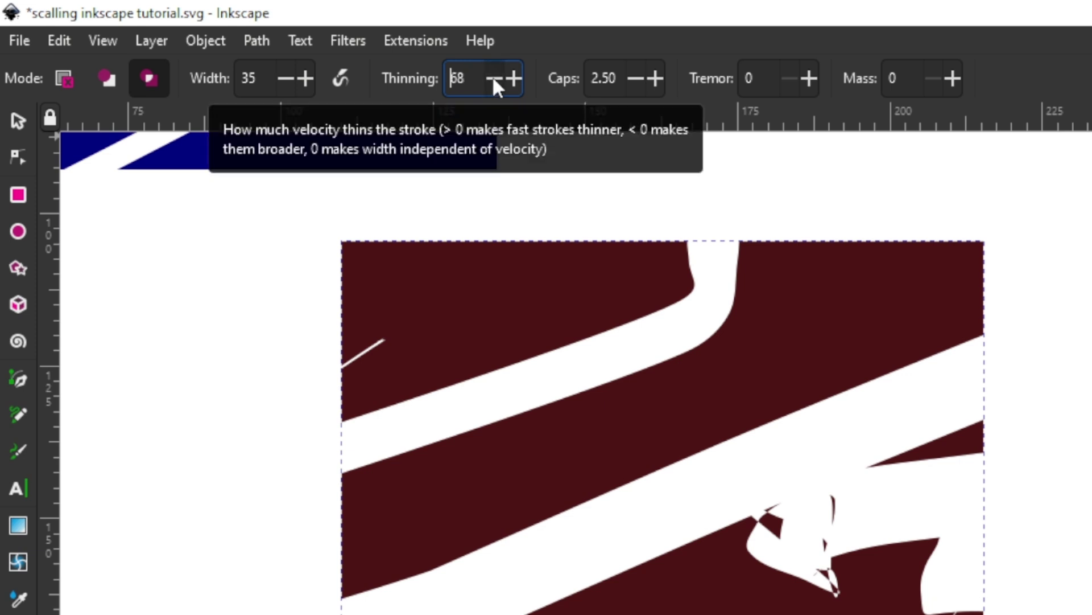
{"action": "left_click", "coordinate": [493, 77]}
{"action": "left_click", "coordinate": [492, 76]}
{"action": "left_click_drag", "start_coordinate": [492, 77], "coordinate": [493, 77]}
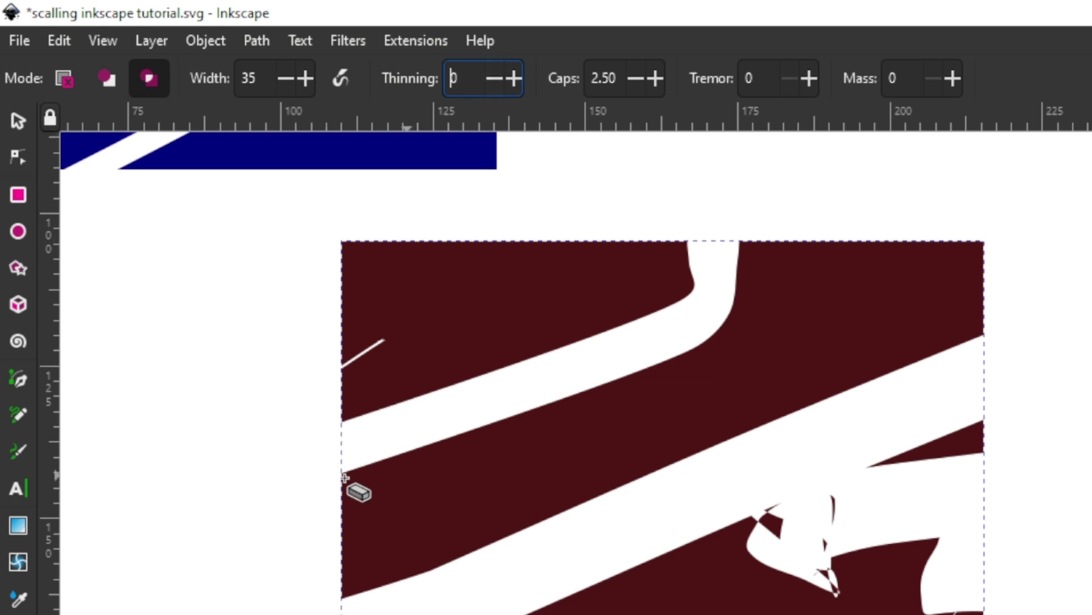
Make a trial Eraser stroke at width 35 and thinning 0 across the empty page beside the blue rectangle
{"action": "scroll", "coordinate": [487, 464], "scroll_direction": "down", "scroll_amount": 2}
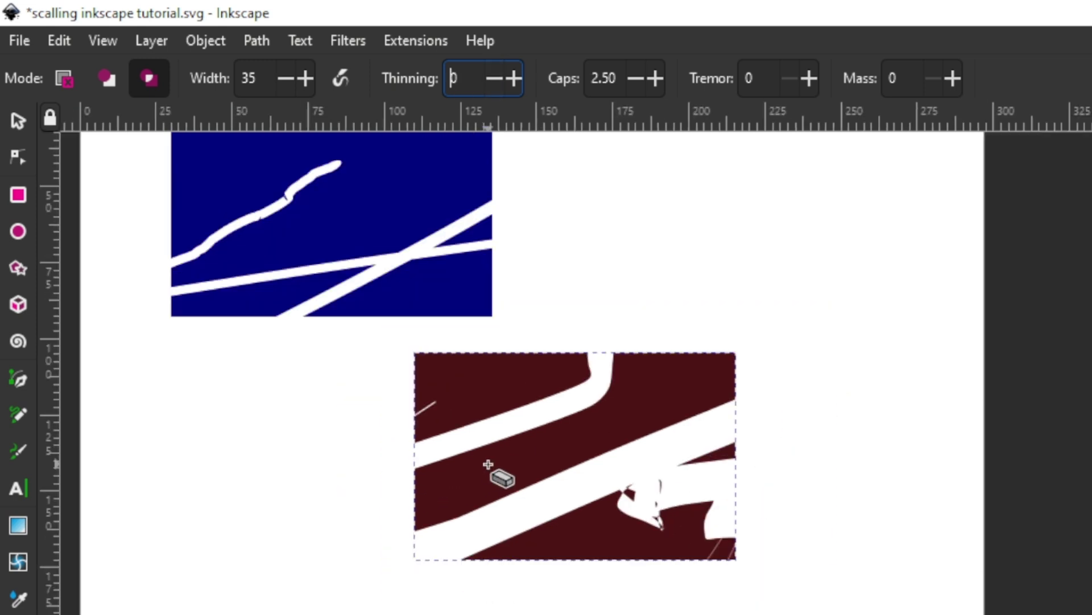
{"action": "left_click_drag", "start_coordinate": [560, 300], "coordinate": [975, 181]}
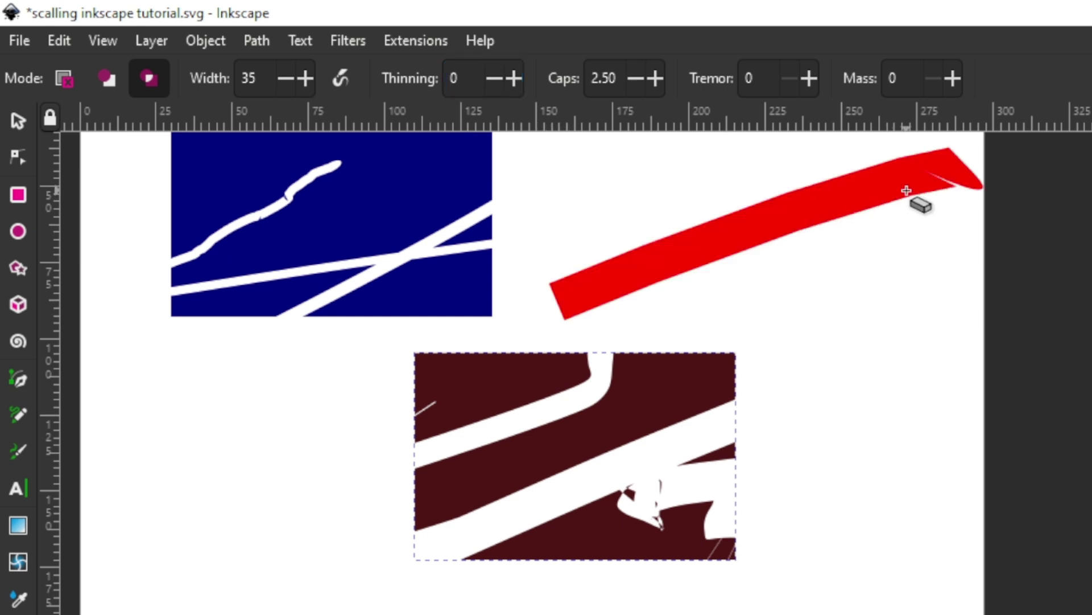
{"action": "left_click_drag", "start_coordinate": [907, 191], "coordinate": [905, 196]}
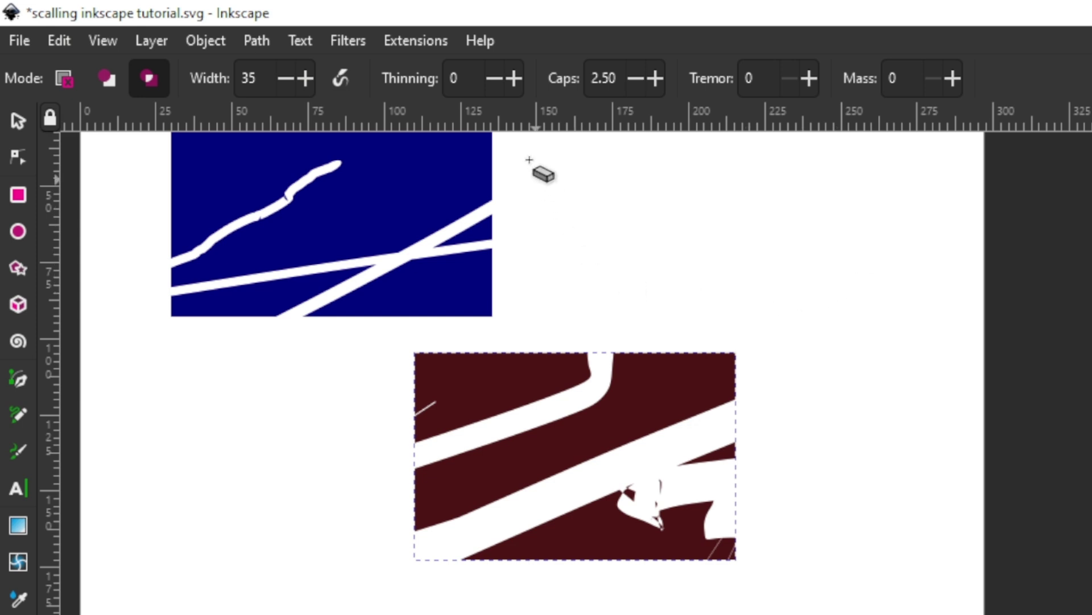
Set the Eraser's thinning to 53
{"action": "left_click", "coordinate": [520, 80]}
{"action": "left_click_drag", "start_coordinate": [520, 79], "coordinate": [519, 79]}
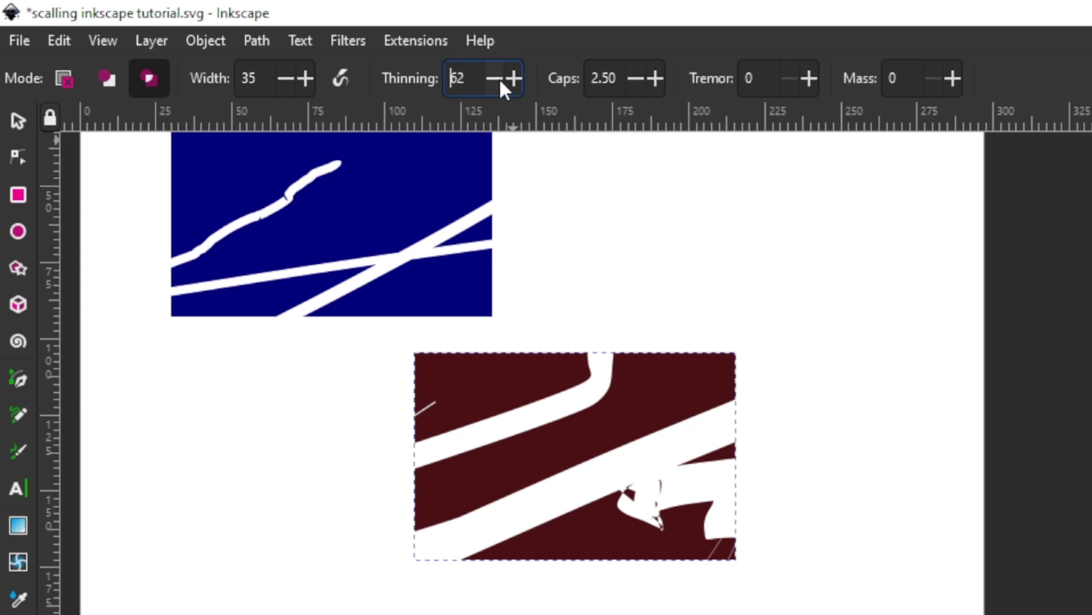
{"action": "left_click", "coordinate": [500, 78]}
{"action": "left_click", "coordinate": [499, 78]}
{"action": "left_click", "coordinate": [500, 78]}
{"action": "left_click", "coordinate": [500, 78]}
{"action": "left_click", "coordinate": [500, 78]}
{"action": "left_click", "coordinate": [499, 77]}
{"action": "left_click", "coordinate": [500, 78]}
{"action": "left_click", "coordinate": [499, 77]}
{"action": "left_click", "coordinate": [500, 77]}
Make trial Eraser strokes at thinning 53 across the empty page beside the blue rectangle
{"action": "left_click_drag", "start_coordinate": [868, 215], "coordinate": [1091, 150]}
{"action": "scroll", "coordinate": [804, 344], "scroll_direction": "up", "scroll_amount": 3}
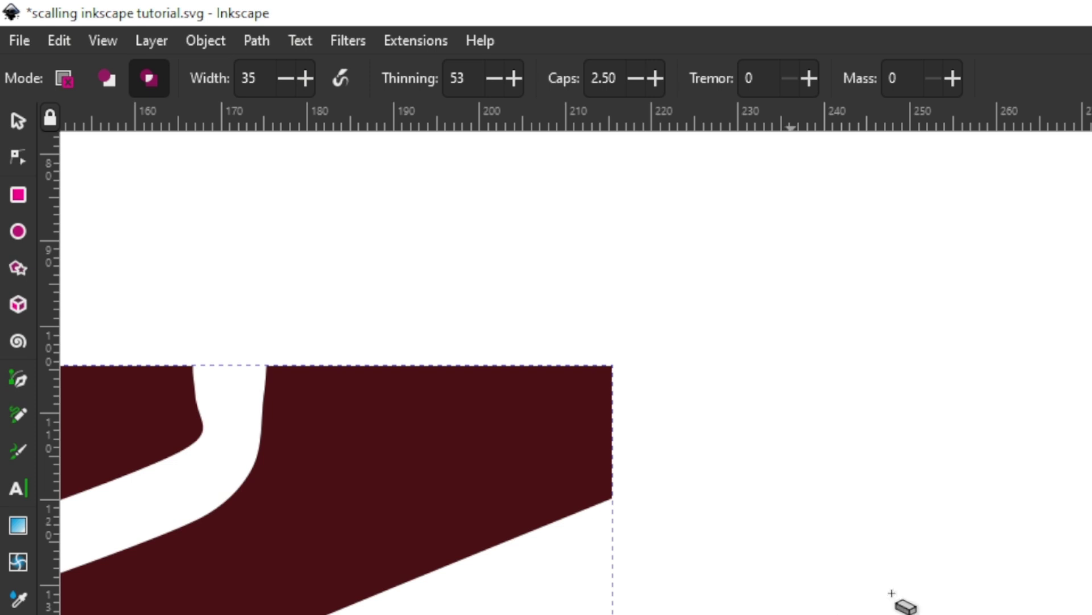
{"action": "scroll", "coordinate": [963, 541], "scroll_direction": "down", "scroll_amount": 2}
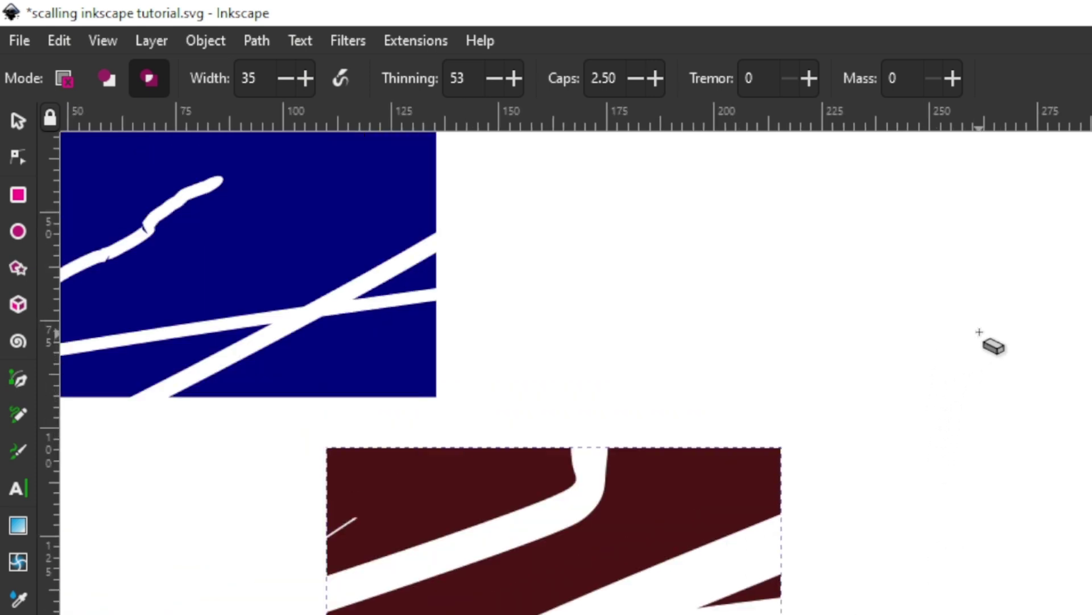
{"action": "mouse_move", "coordinate": [615, 362]}
{"action": "left_mouse_down"}
{"action": "mouse_move", "coordinate": [742, 322]}
{"action": "mouse_move", "coordinate": [1091, 253]}
{"action": "left_mouse_up"}
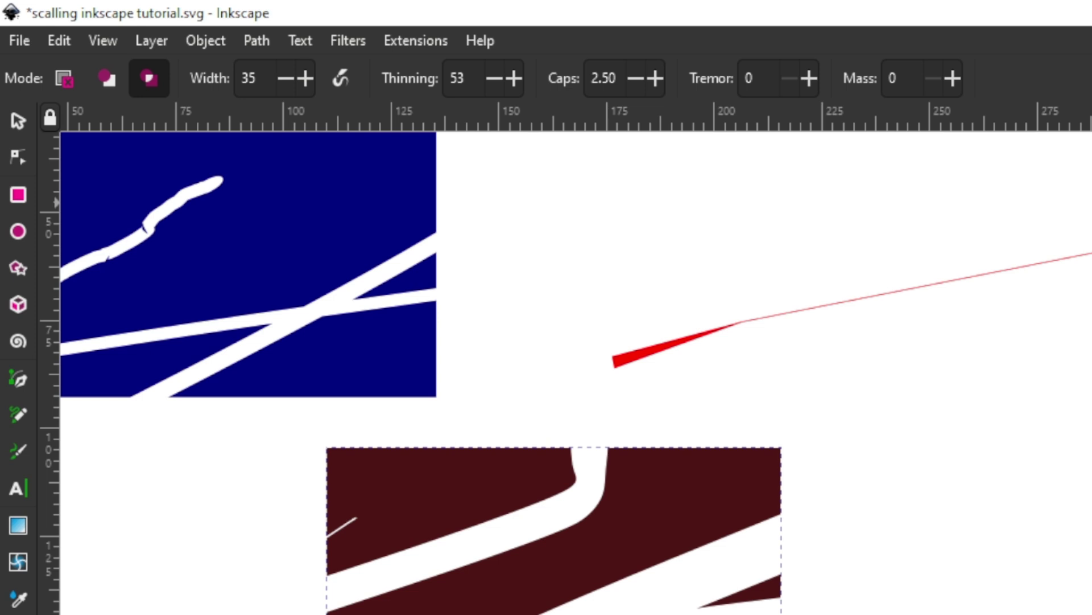
Undo the last stroke, and try an Eraser stroke at thinning -20 across the empty page beside the blue rectangle
{"action": "key", "text": "ctrl+z"}
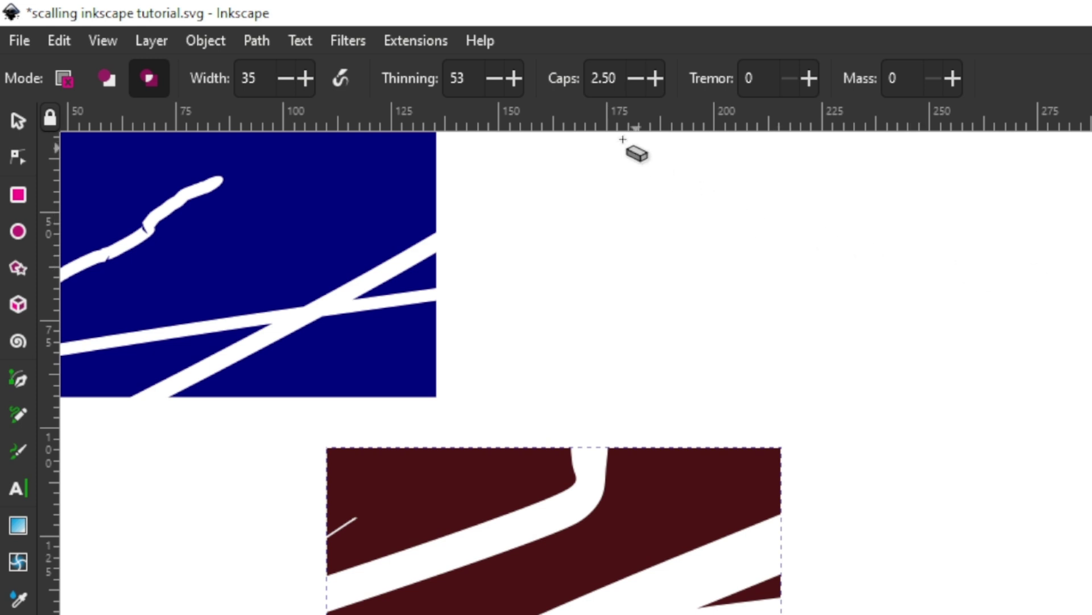
{"action": "left_click_drag", "start_coordinate": [494, 79], "coordinate": [498, 79]}
{"action": "left_click", "coordinate": [513, 79]}
{"action": "left_click", "coordinate": [514, 80]}
{"action": "left_click", "coordinate": [514, 80]}
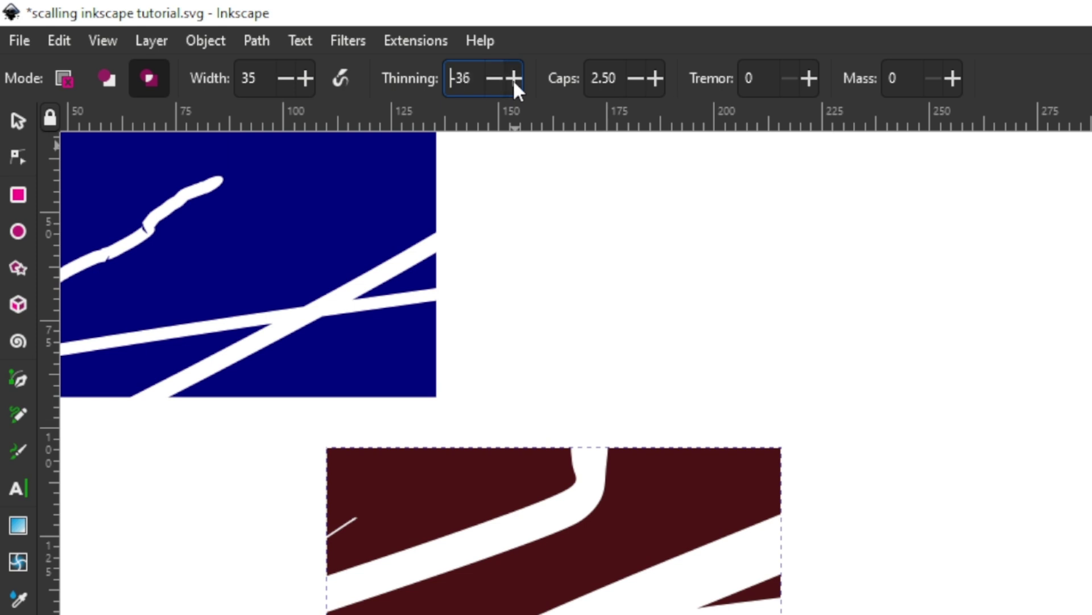
{"action": "left_click", "coordinate": [514, 80]}
{"action": "left_click", "coordinate": [514, 80]}
{"action": "left_click", "coordinate": [513, 80]}
{"action": "left_click", "coordinate": [514, 79]}
{"action": "left_click", "coordinate": [514, 80]}
{"action": "left_click", "coordinate": [513, 80]}
{"action": "left_click", "coordinate": [514, 79]}
{"action": "left_click", "coordinate": [514, 80]}
{"action": "left_click", "coordinate": [514, 80]}
{"action": "left_click", "coordinate": [513, 80]}
{"action": "left_click", "coordinate": [513, 79]}
{"action": "left_click", "coordinate": [514, 80]}
{"action": "left_click", "coordinate": [513, 79]}
{"action": "left_click", "coordinate": [513, 79]}
{"action": "left_click", "coordinate": [513, 80]}
{"action": "left_click", "coordinate": [513, 80]}
{"action": "left_click_drag", "start_coordinate": [485, 405], "coordinate": [926, 226]}
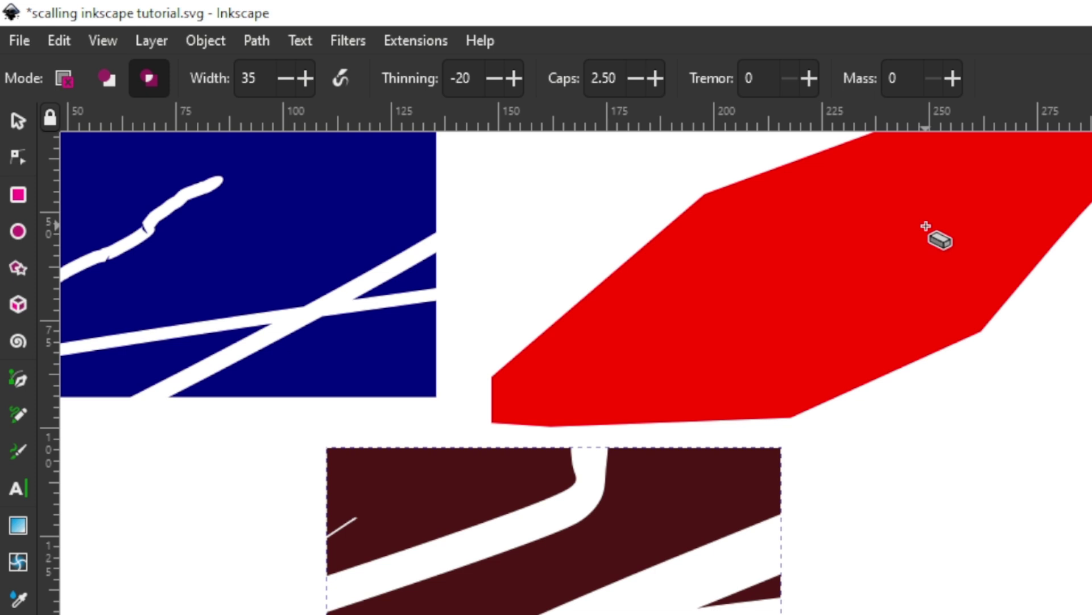
{"action": "key", "text": "ctrl+z"}
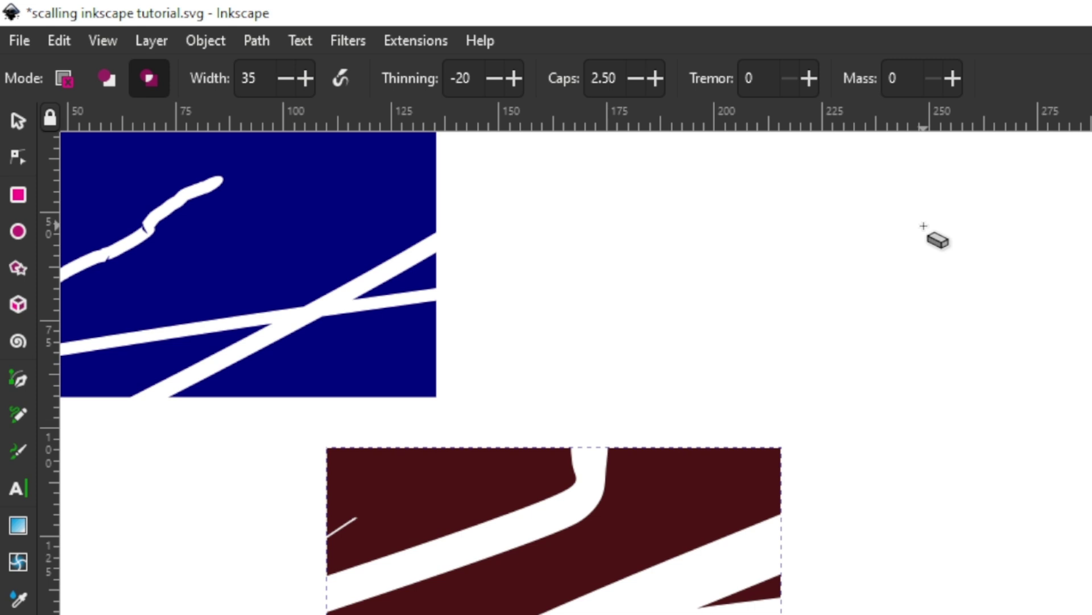
Set the Eraser's thinning to 0
{"action": "left_click", "coordinate": [466, 78]}
{"action": "left_click_drag", "start_coordinate": [485, 78], "coordinate": [448, 75]}
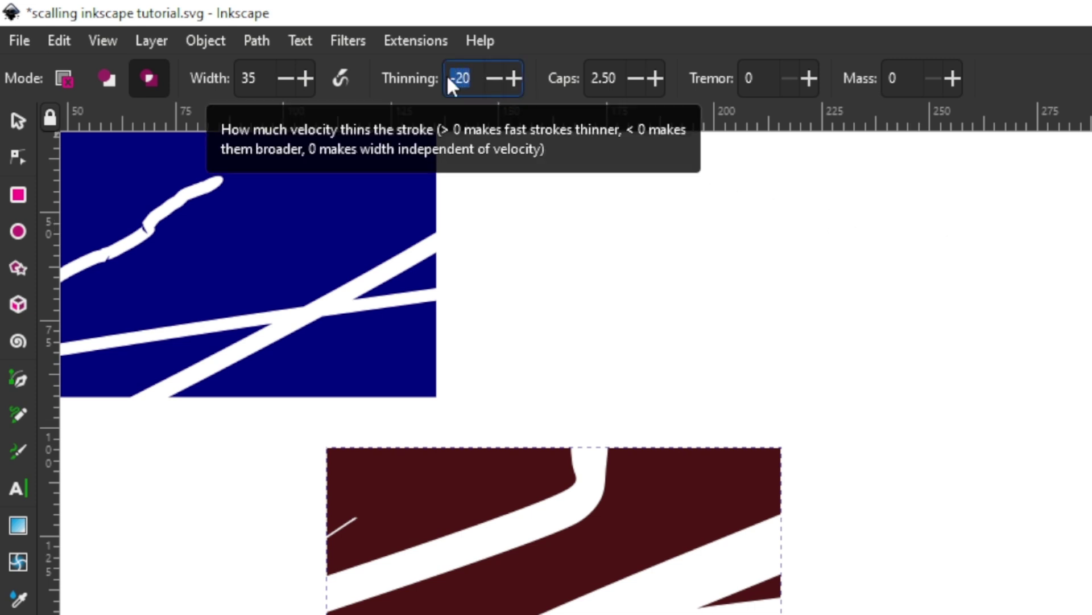
{"action": "type", "text": "0"}
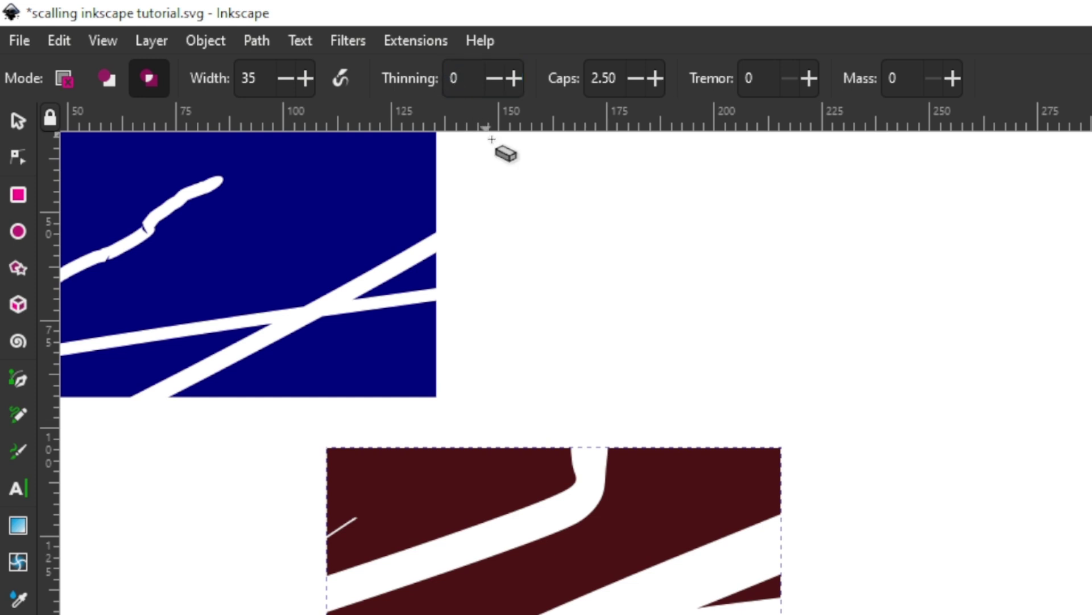
Make a trial Eraser stroke with caps at 2.50 on the empty page beside the blue rectangle, and undo it
{"action": "scroll", "coordinate": [501, 162], "scroll_direction": "up", "scroll_amount": 5}
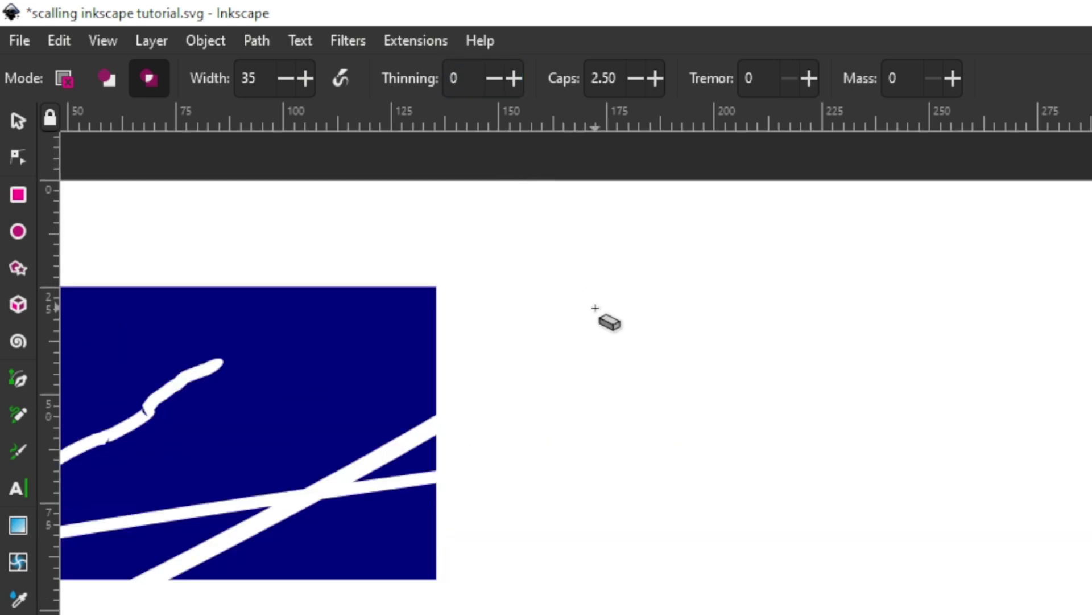
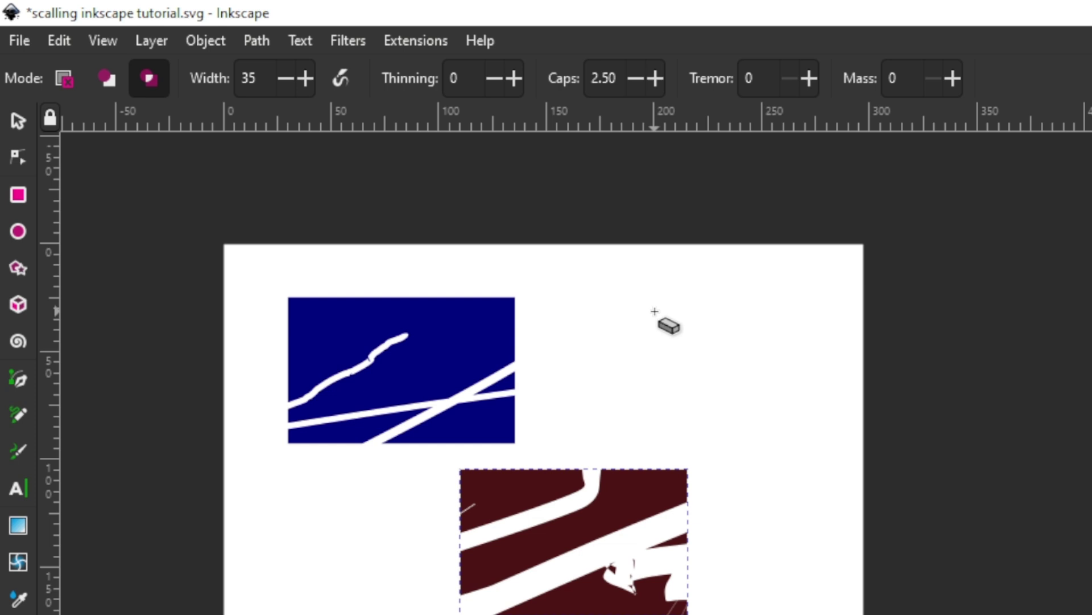
{"action": "scroll", "coordinate": [655, 336], "scroll_direction": "up", "scroll_amount": 4}
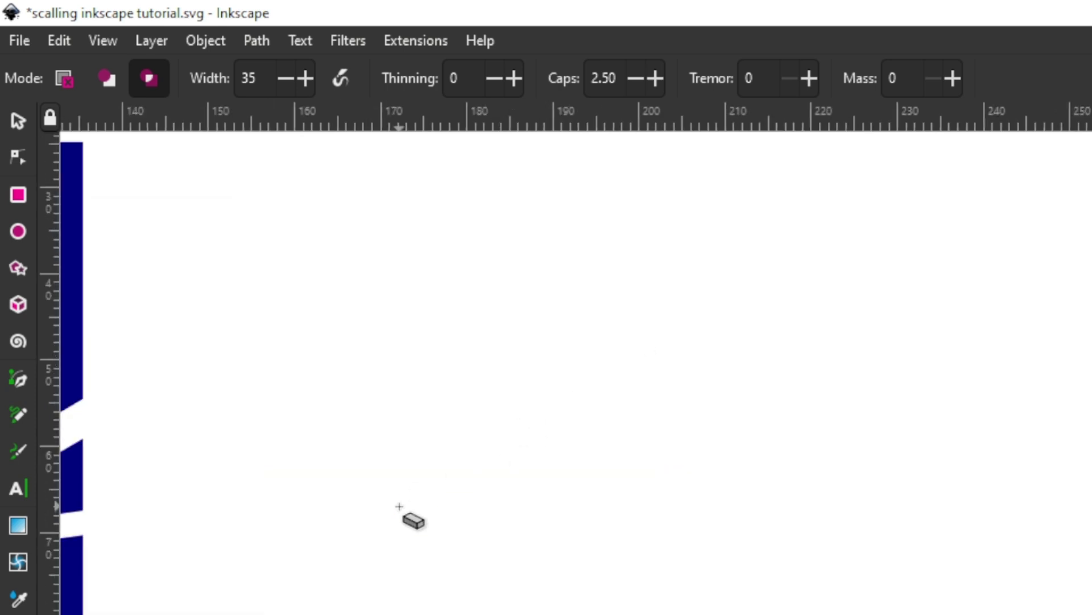
{"action": "scroll", "coordinate": [428, 484], "scroll_direction": "down", "scroll_amount": 1}
{"action": "left_click_drag", "start_coordinate": [370, 539], "coordinate": [921, 261]}
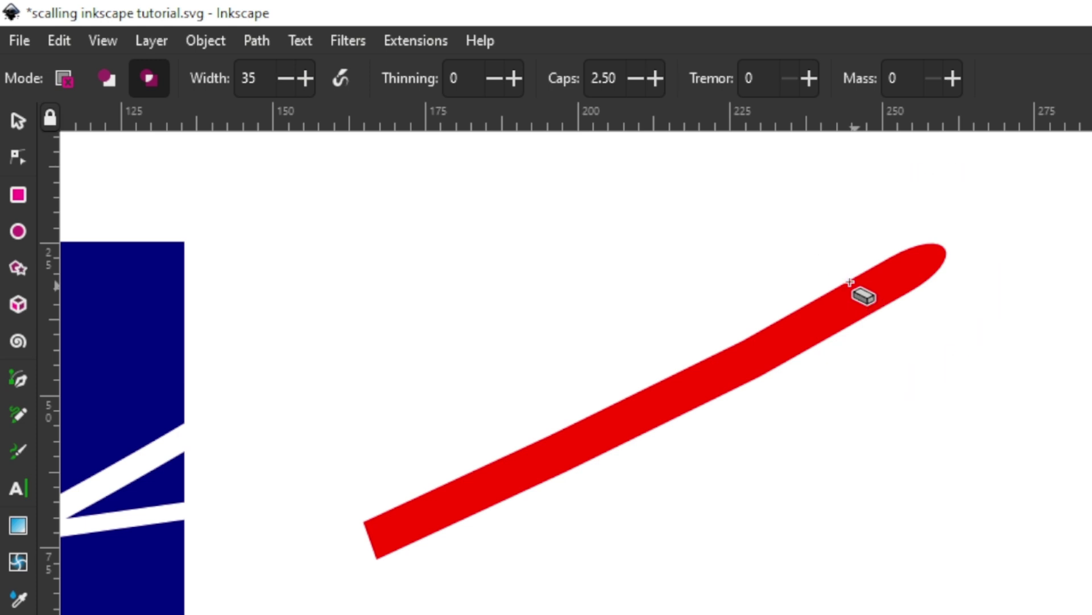
{"action": "key", "text": "ctrl+z"}
Set the Eraser's caps to 5.00, and make and undo a trial stroke beside the blue rectangle
{"action": "left_click", "coordinate": [662, 73]}
{"action": "left_click", "coordinate": [661, 72]}
{"action": "left_click", "coordinate": [662, 73]}
{"action": "left_click", "coordinate": [662, 72]}
{"action": "left_click", "coordinate": [662, 73]}
{"action": "left_click", "coordinate": [661, 73]}
{"action": "left_click_drag", "start_coordinate": [662, 73], "coordinate": [662, 73]}
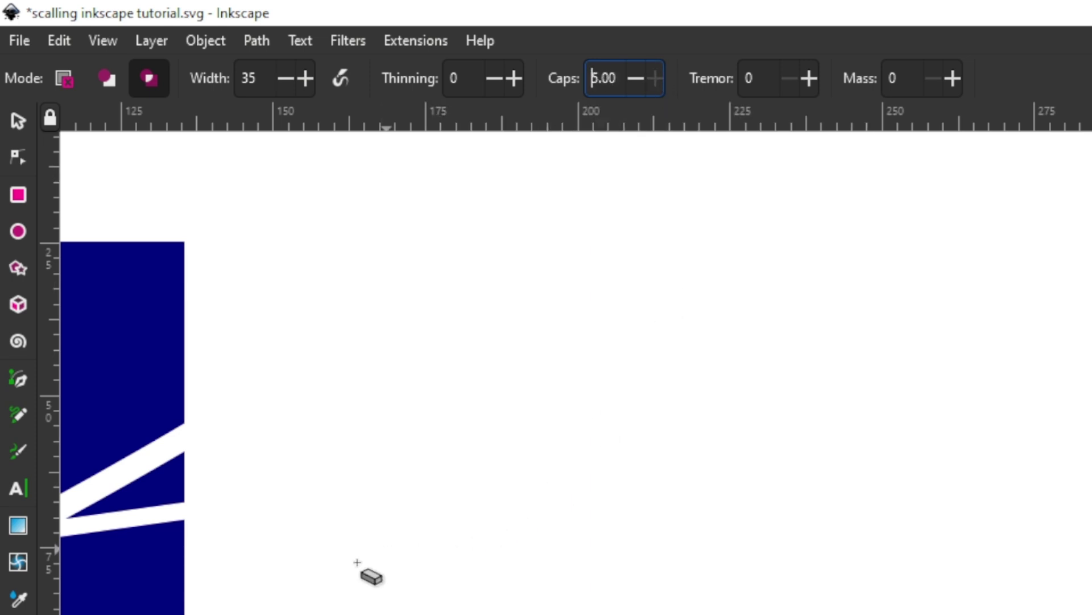
{"action": "left_click_drag", "start_coordinate": [398, 544], "coordinate": [828, 321]}
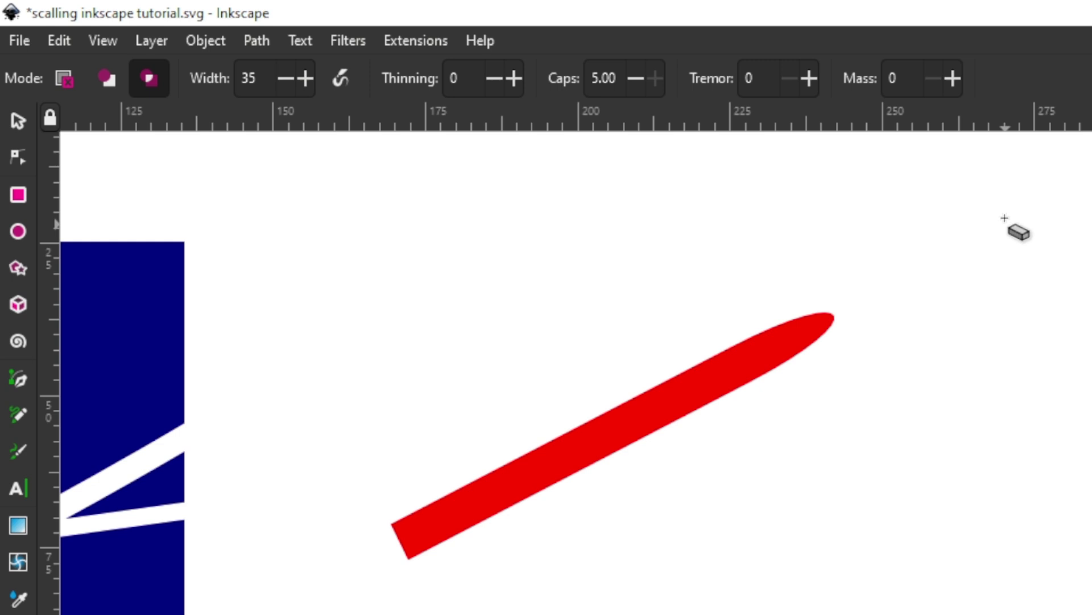
{"action": "key", "text": "ctrl+z"}
Set the Eraser's caps to 0
{"action": "left_click", "coordinate": [634, 78]}
{"action": "left_click_drag", "start_coordinate": [634, 78], "coordinate": [634, 78]}
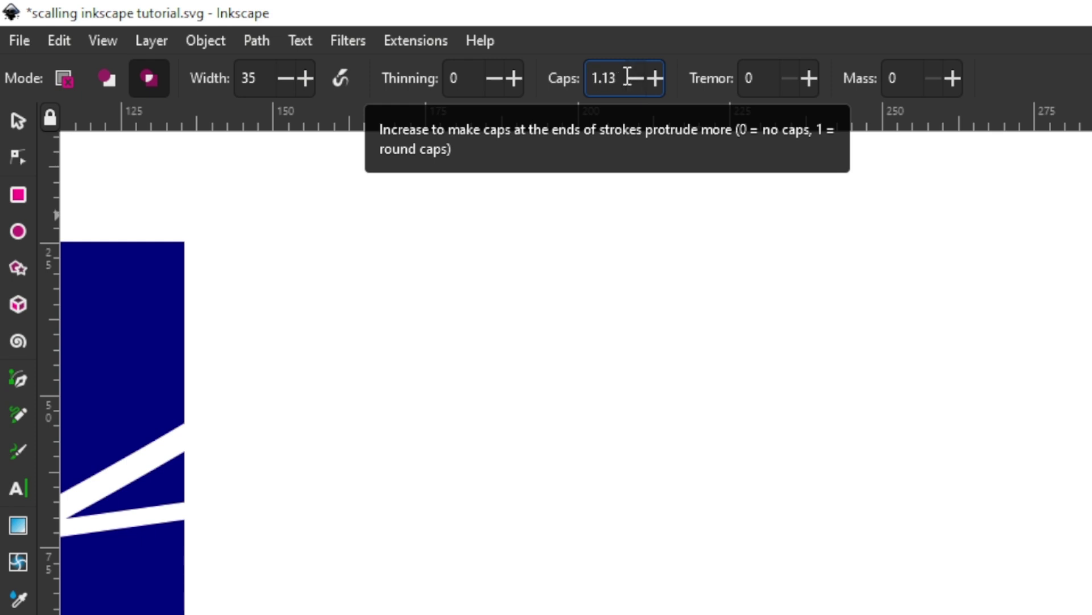
{"action": "left_click", "coordinate": [616, 78]}
{"action": "key", "text": "ctrl+a"}
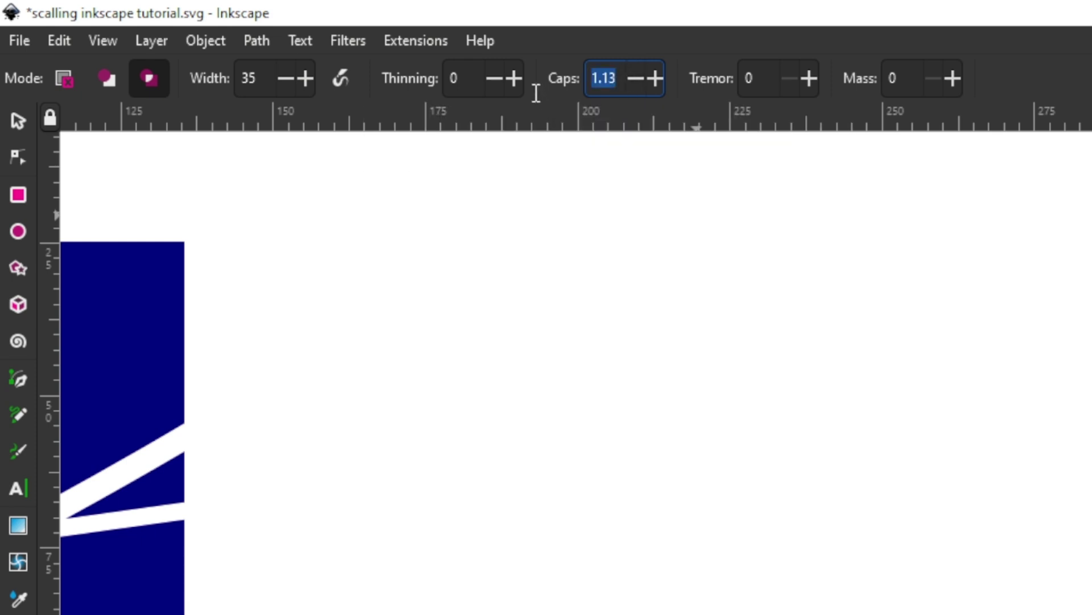
{"action": "type", "text": "0"}
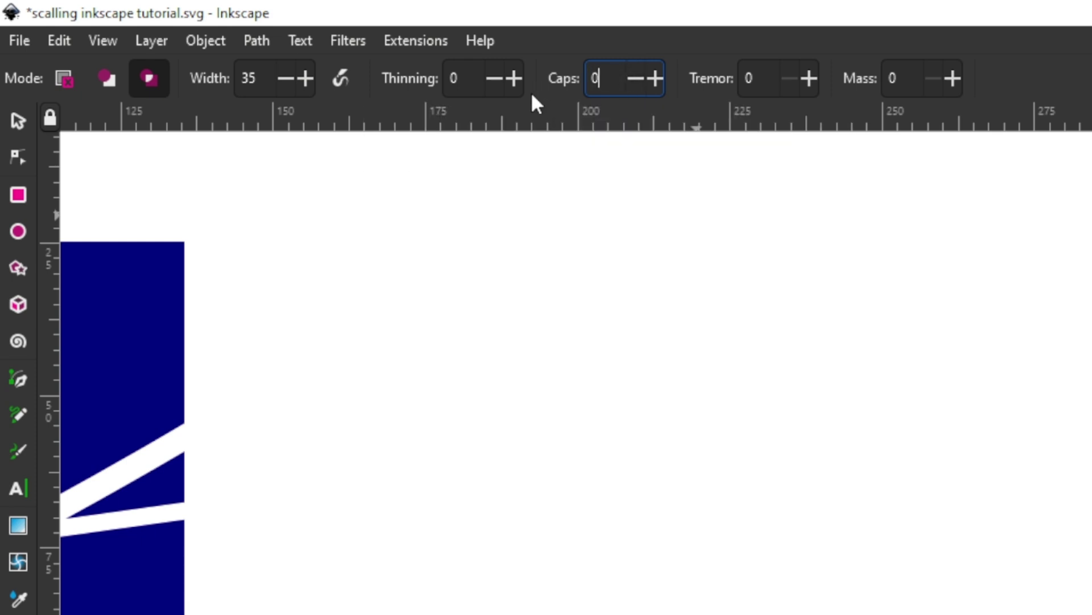
{"action": "key", "text": "Return"}
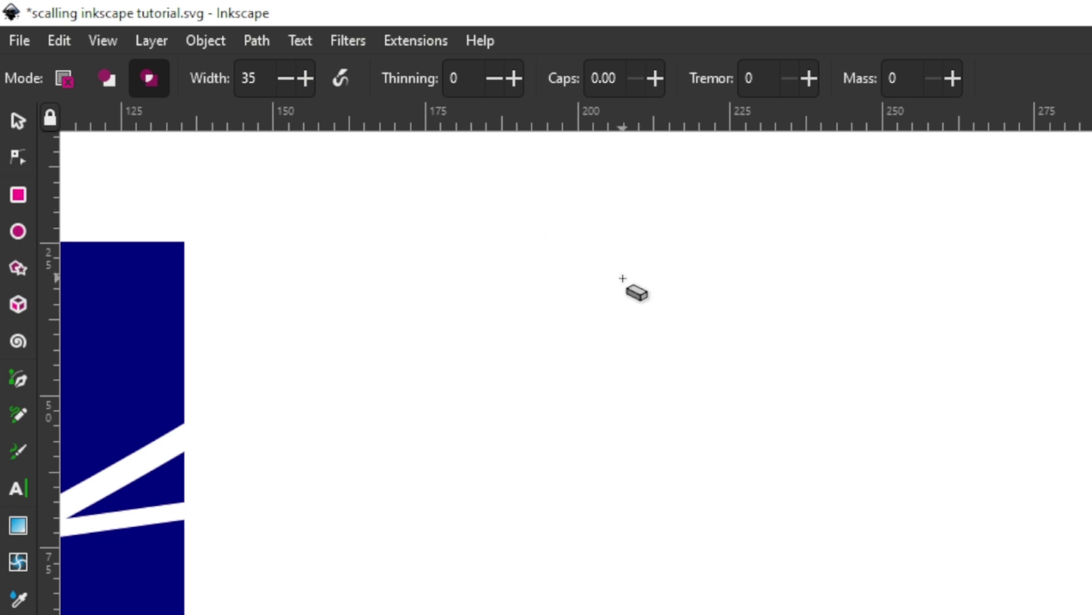
Make trial Eraser strokes without caps across the empty page beside the blue rectangle
{"action": "left_click_drag", "start_coordinate": [340, 553], "coordinate": [948, 221]}
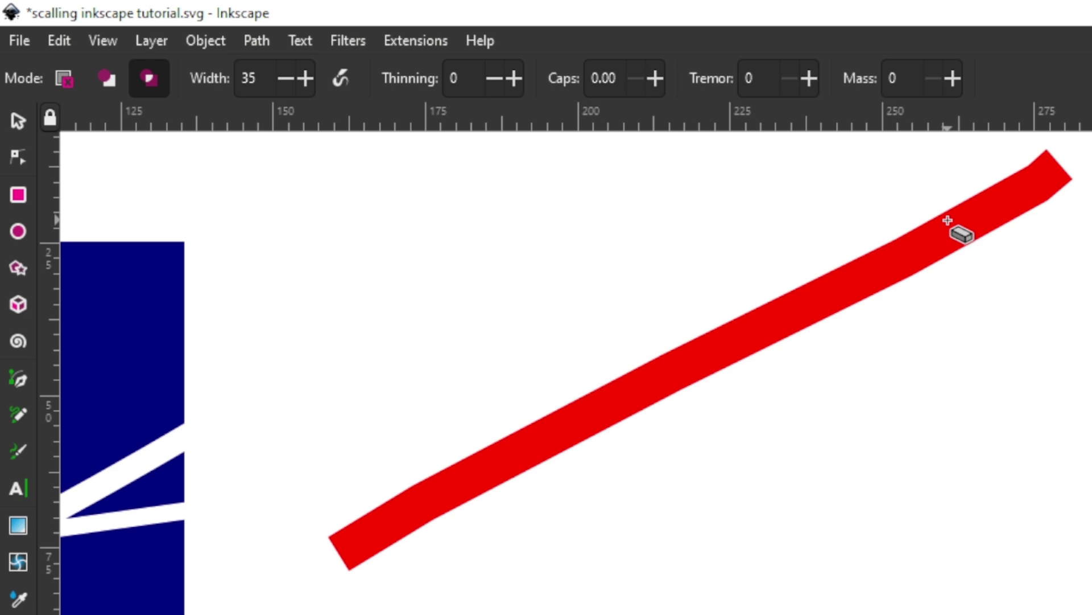
{"action": "left_click_drag", "start_coordinate": [948, 221], "coordinate": [948, 226]}
{"action": "mouse_move", "coordinate": [507, 312]}
{"action": "left_mouse_down"}
{"action": "mouse_move", "coordinate": [521, 365]}
{"action": "mouse_move", "coordinate": [569, 360]}
{"action": "left_mouse_up"}
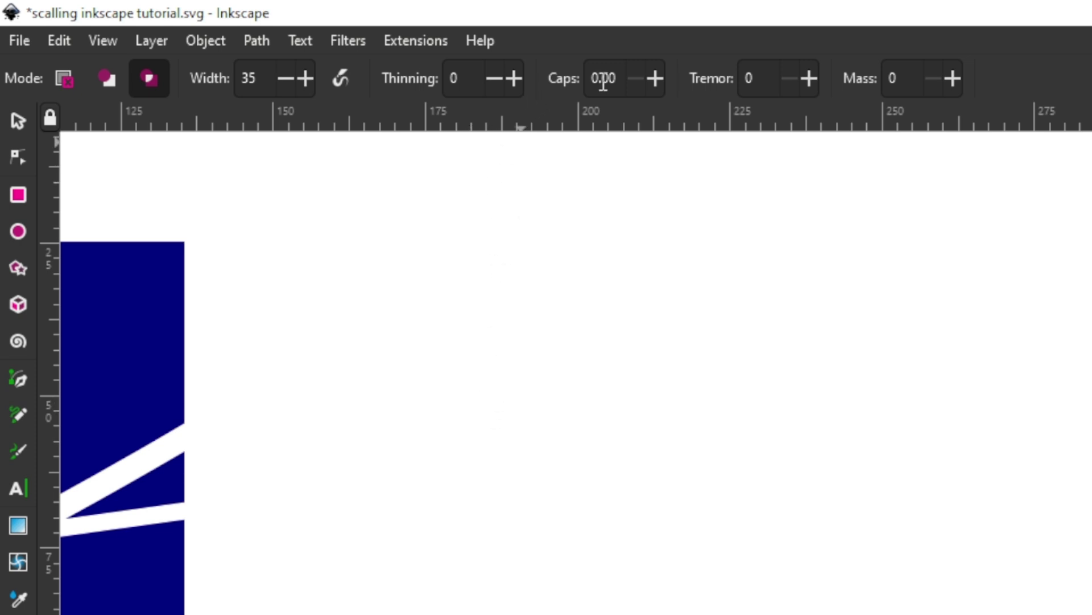
{"action": "left_click_drag", "start_coordinate": [648, 401], "coordinate": [615, 539]}
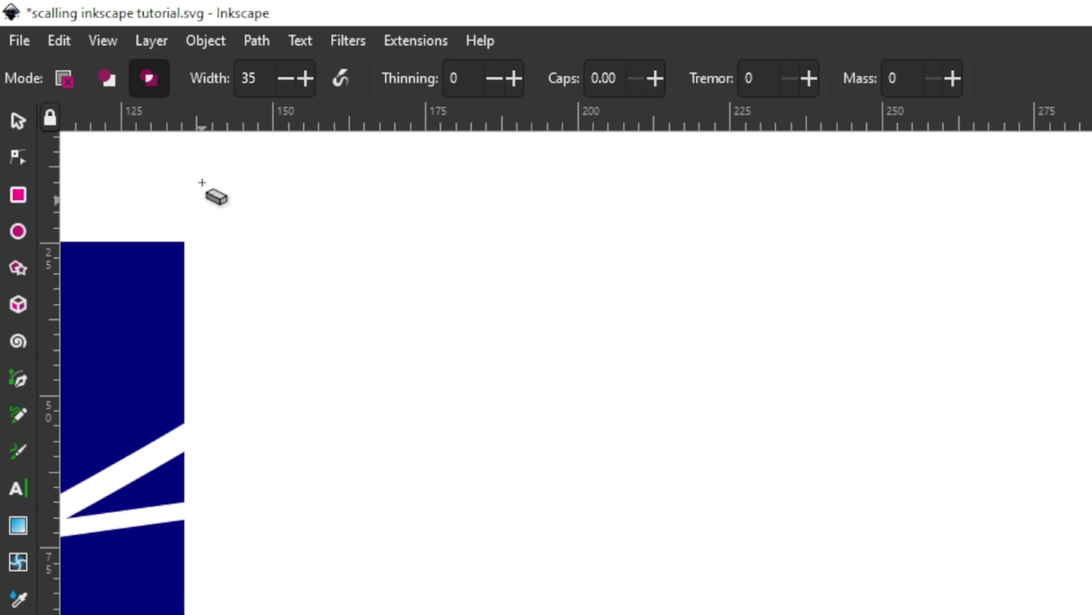
Set the Eraser's width to 73 and make trial strokes on the empty page beside the blue rectangle
{"action": "left_click", "coordinate": [307, 78]}
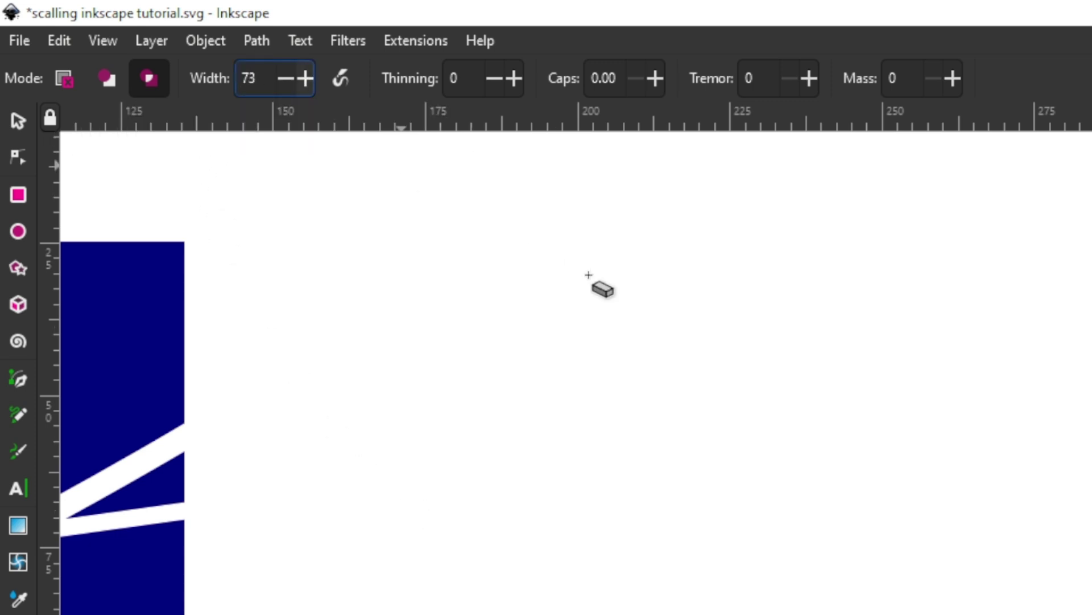
{"action": "left_click_drag", "start_coordinate": [615, 302], "coordinate": [583, 405]}
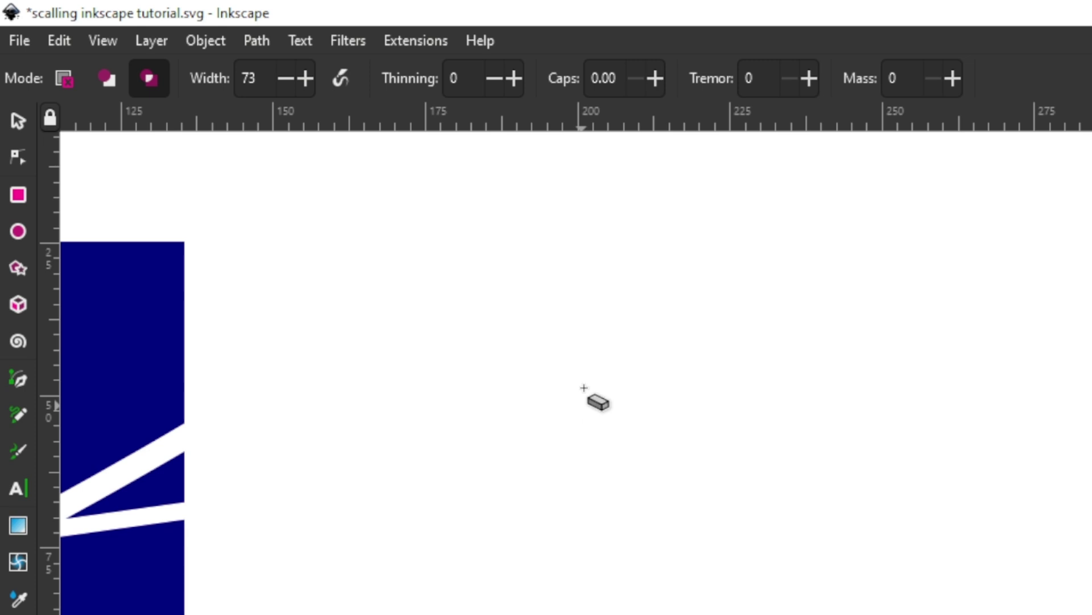
{"action": "left_click_drag", "start_coordinate": [509, 293], "coordinate": [521, 497]}
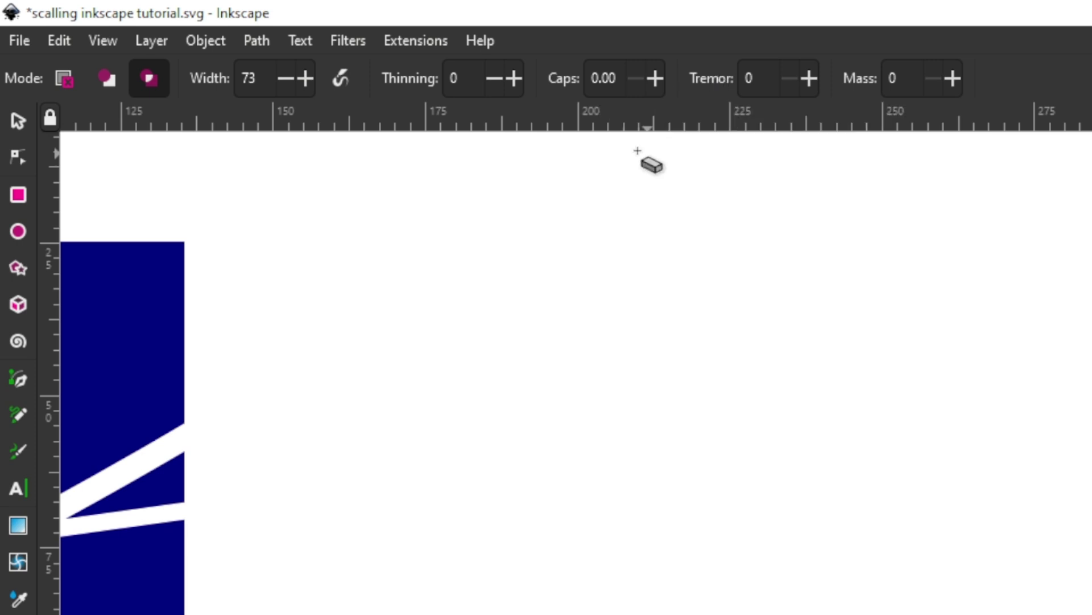
Draw a circle with a radius of about 37 mm on the empty page area beside the blue rectangle
{"action": "scroll", "coordinate": [646, 295], "scroll_direction": "down", "scroll_amount": 2}
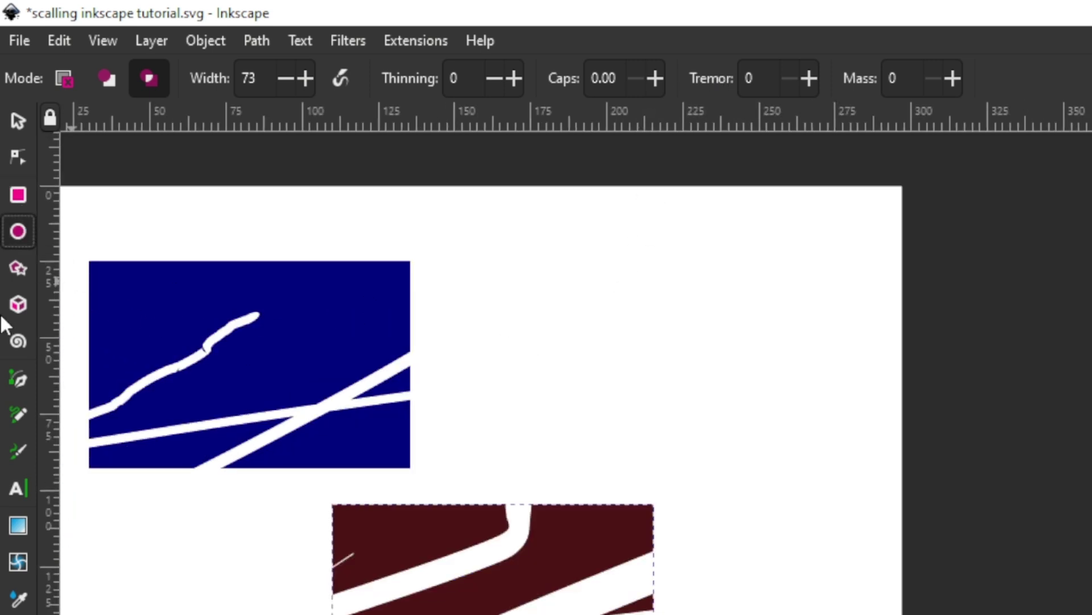
{"action": "left_click_drag", "start_coordinate": [637, 290], "coordinate": [661, 364]}
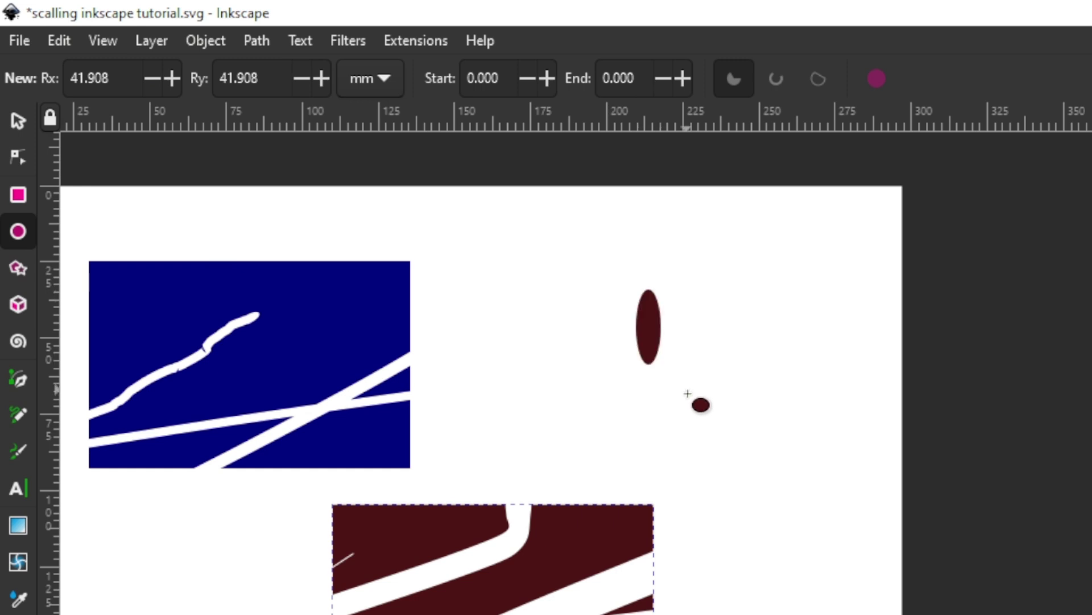
{"action": "left_click_drag", "start_coordinate": [832, 479], "coordinate": [910, 526]}
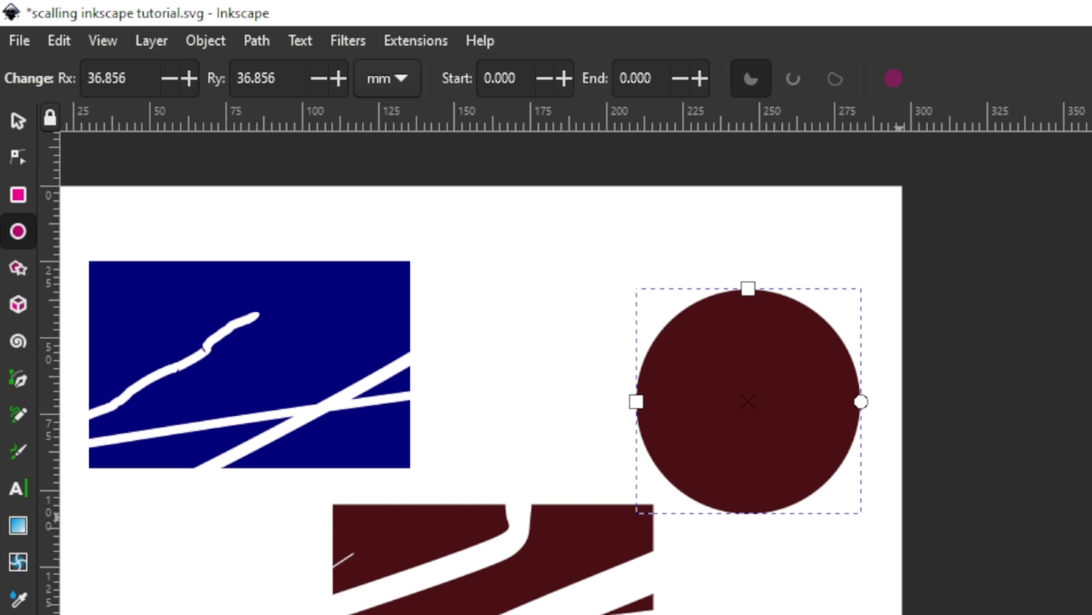
Fill the new circle with orange and move it to about X 188.6 mm, Y 12 mm
{"action": "key", "text": "s"}
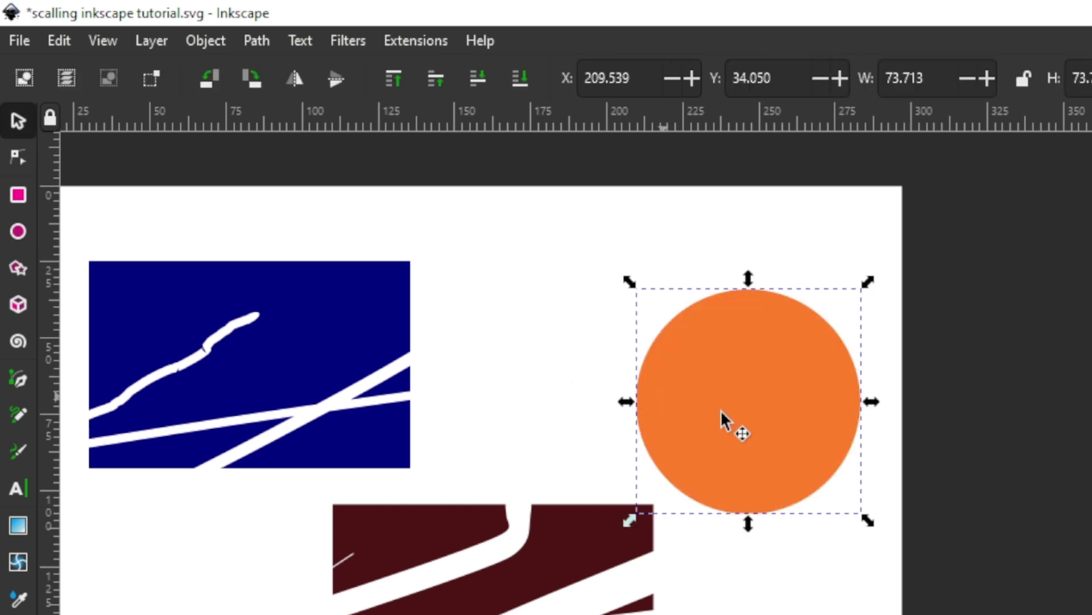
{"action": "left_click_drag", "start_coordinate": [677, 380], "coordinate": [665, 320]}
{"action": "scroll", "coordinate": [665, 322], "scroll_direction": "up", "scroll_amount": 1}
{"action": "scroll", "coordinate": [666, 320], "scroll_direction": "up", "scroll_amount": 2}
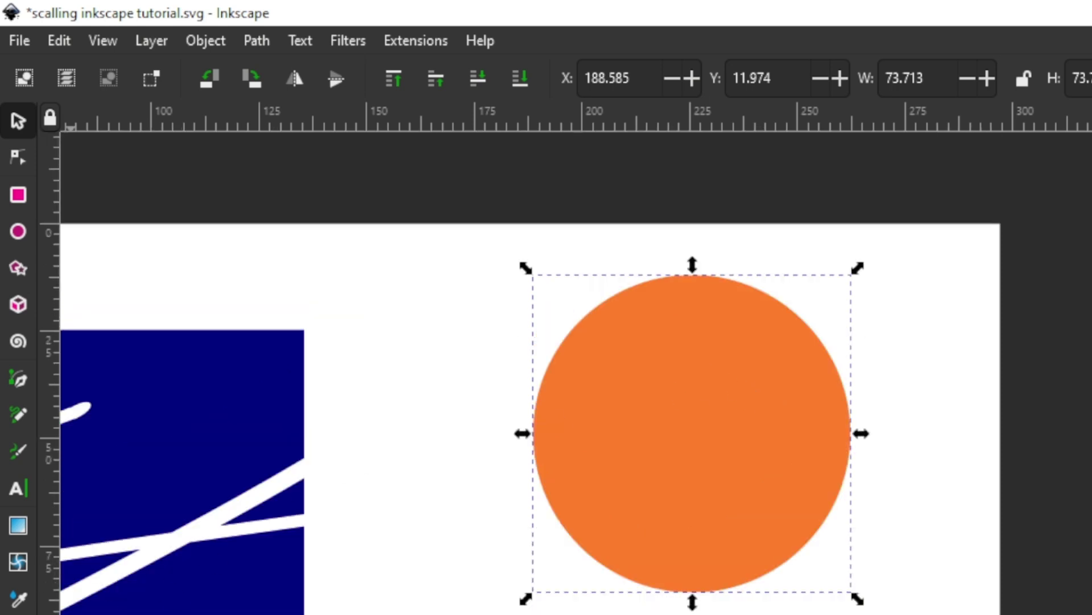
Set the Eraser's tremor to 42, and make and undo a trial stroke beside the orange circle
{"action": "key", "text": "c"}
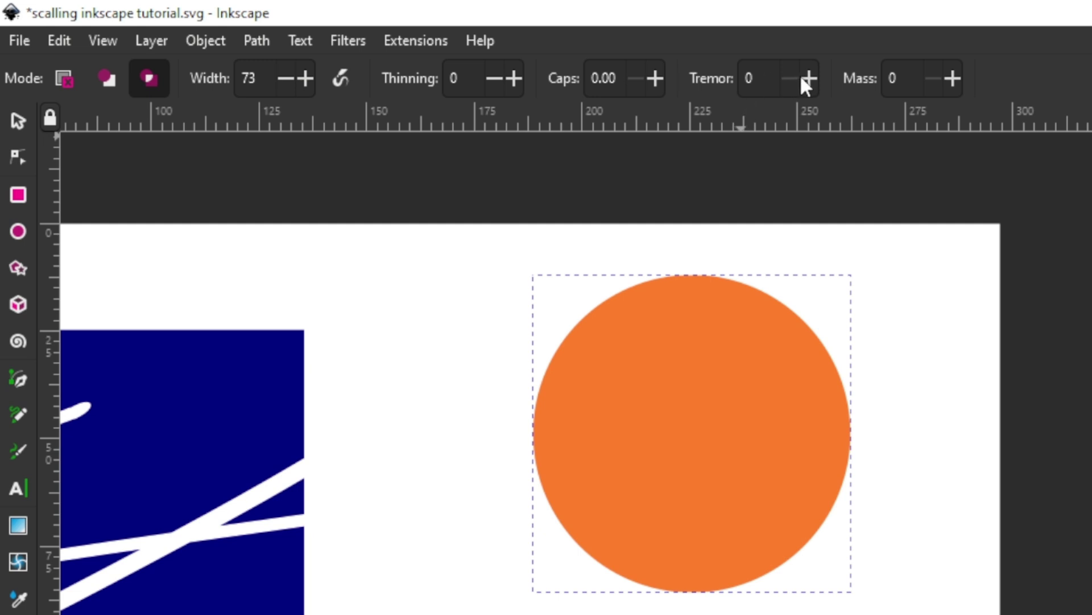
{"action": "left_click_drag", "start_coordinate": [811, 76], "coordinate": [792, 76]}
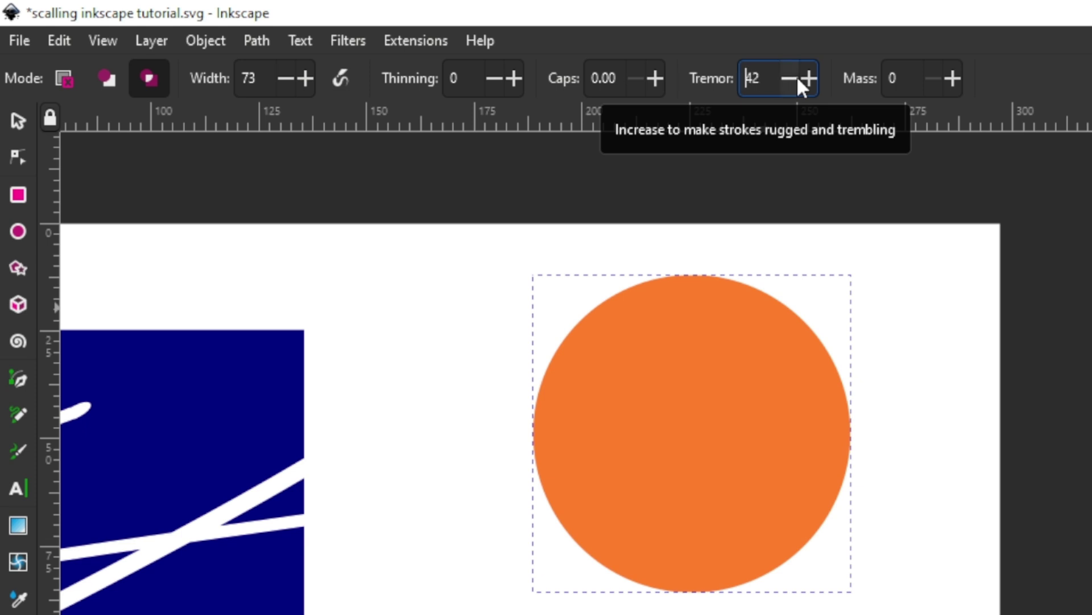
{"action": "scroll", "coordinate": [936, 348], "scroll_direction": "down", "scroll_amount": 4}
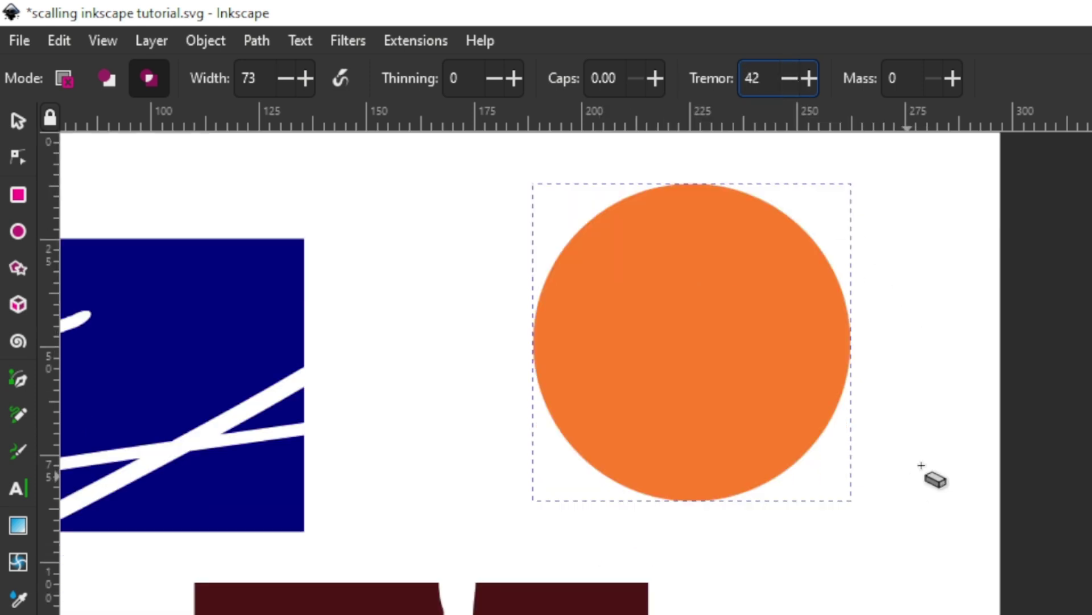
{"action": "left_click_drag", "start_coordinate": [924, 477], "coordinate": [888, 612]}
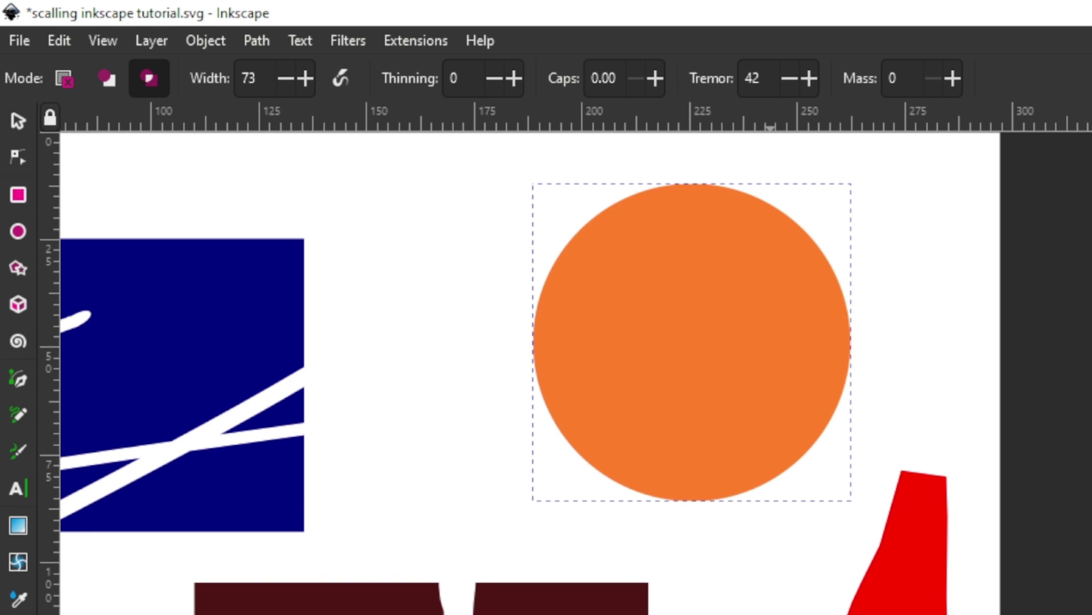
{"action": "key", "text": "ctrl+z"}
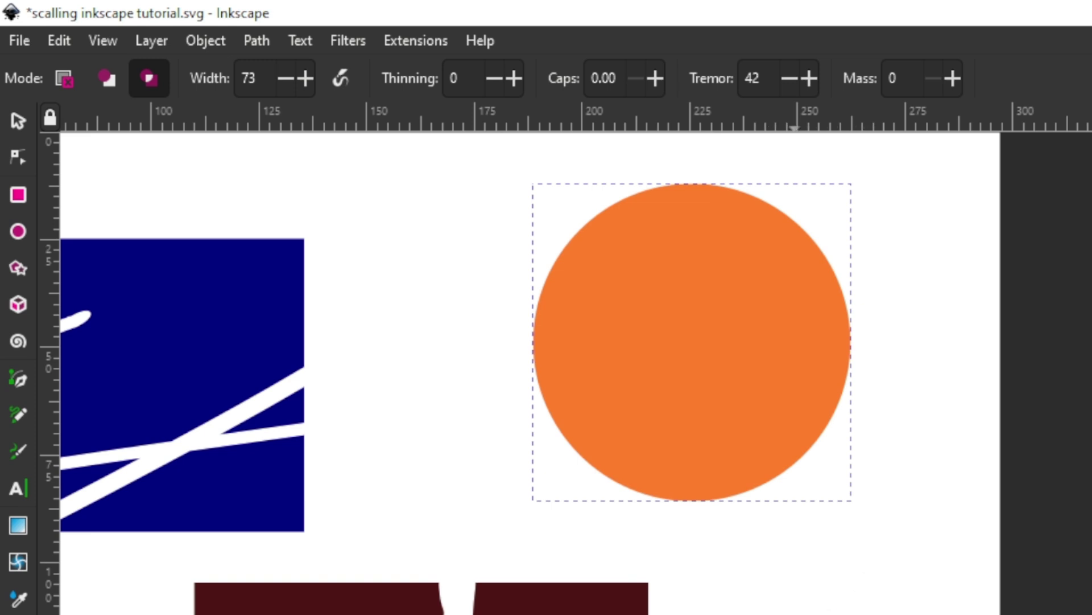
Set the Eraser's width to 20
{"action": "left_click", "coordinate": [281, 74]}
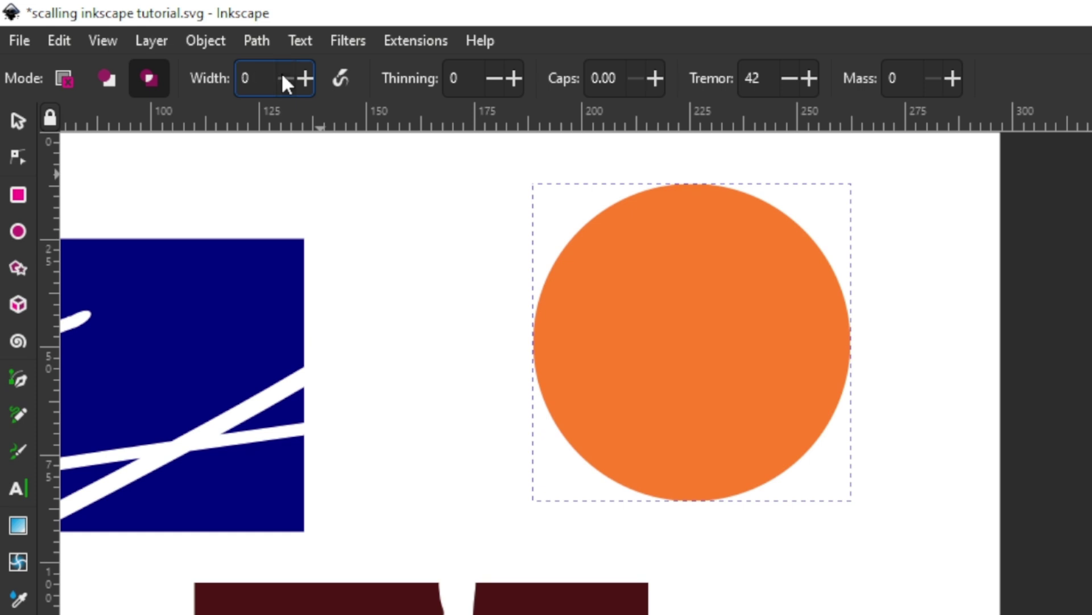
{"action": "left_click", "coordinate": [305, 78]}
{"action": "left_click", "coordinate": [306, 78]}
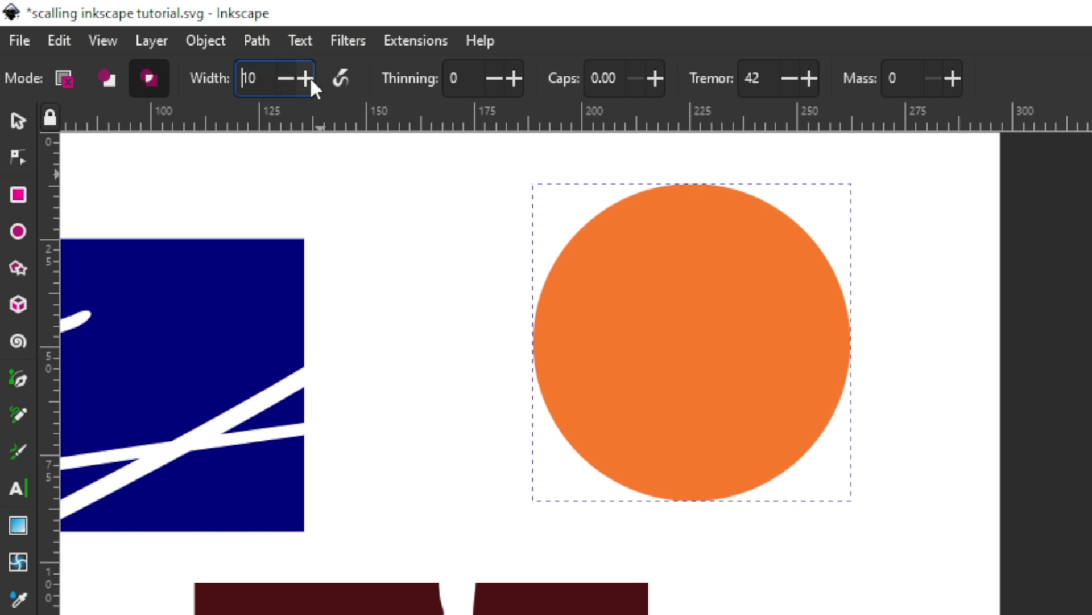
{"action": "left_click", "coordinate": [306, 78]}
{"action": "left_click", "coordinate": [306, 78]}
{"action": "left_click", "coordinate": [306, 78]}
{"action": "left_click", "coordinate": [306, 77]}
{"action": "left_click", "coordinate": [305, 78]}
{"action": "left_click", "coordinate": [306, 78]}
{"action": "left_click", "coordinate": [306, 78]}
{"action": "left_click", "coordinate": [306, 77]}
{"action": "left_click", "coordinate": [306, 78]}
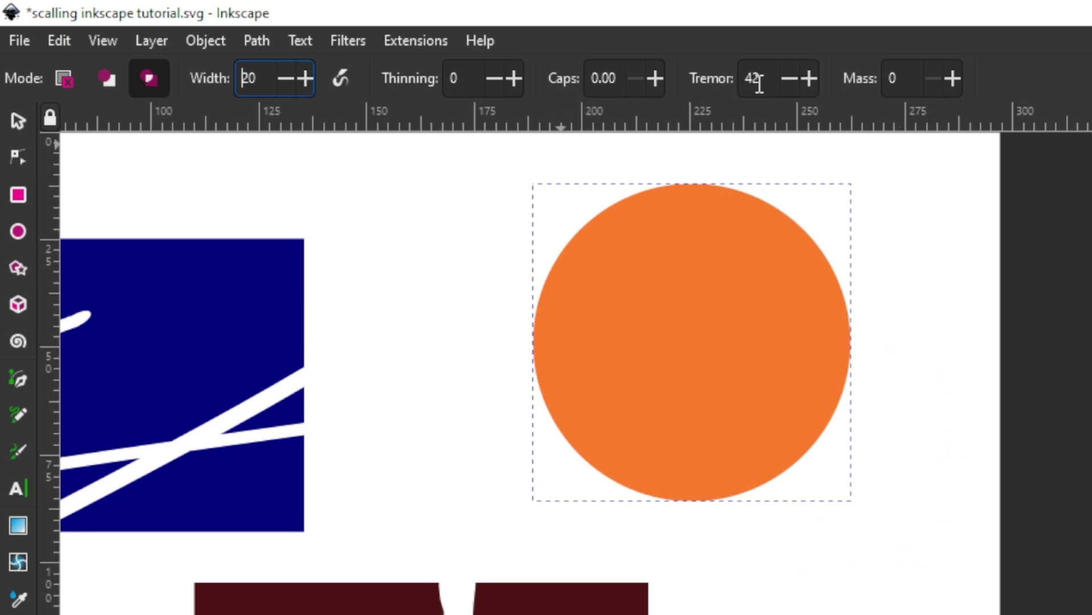
Make trial Eraser strokes on the empty area beside the orange circle and raise the tremor to 71
{"action": "left_click_drag", "start_coordinate": [907, 586], "coordinate": [948, 424]}
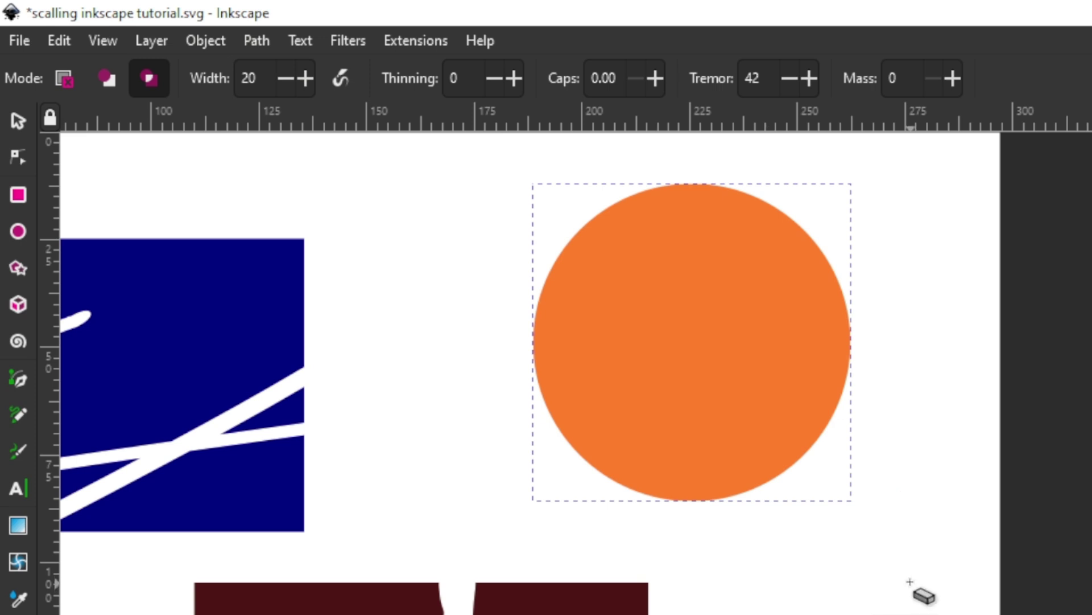
{"action": "mouse_move", "coordinate": [845, 614]}
{"action": "left_mouse_down"}
{"action": "mouse_move", "coordinate": [906, 569]}
{"action": "mouse_move", "coordinate": [1090, 356]}
{"action": "left_mouse_up"}
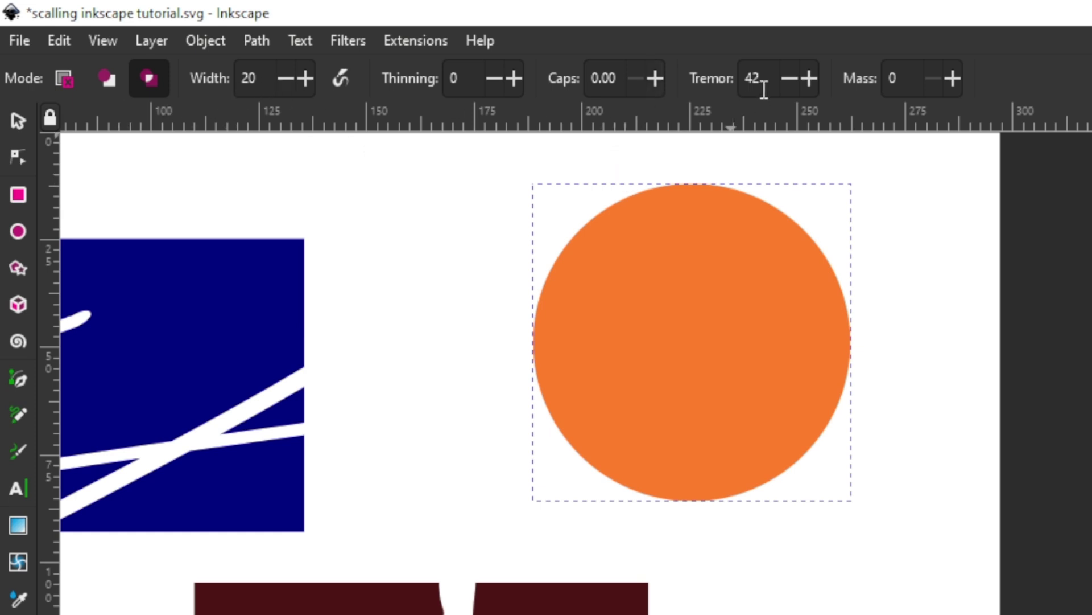
{"action": "left_click", "coordinate": [808, 78]}
{"action": "scroll", "coordinate": [808, 79], "scroll_direction": "up", "scroll_amount": 19}
{"action": "scroll", "coordinate": [808, 78], "scroll_direction": "up", "scroll_amount": 9}
Make three trial Eraser strokes beside the orange circle at tremor 71, undoing each one
{"action": "left_click_drag", "start_coordinate": [936, 551], "coordinate": [1058, 401]}
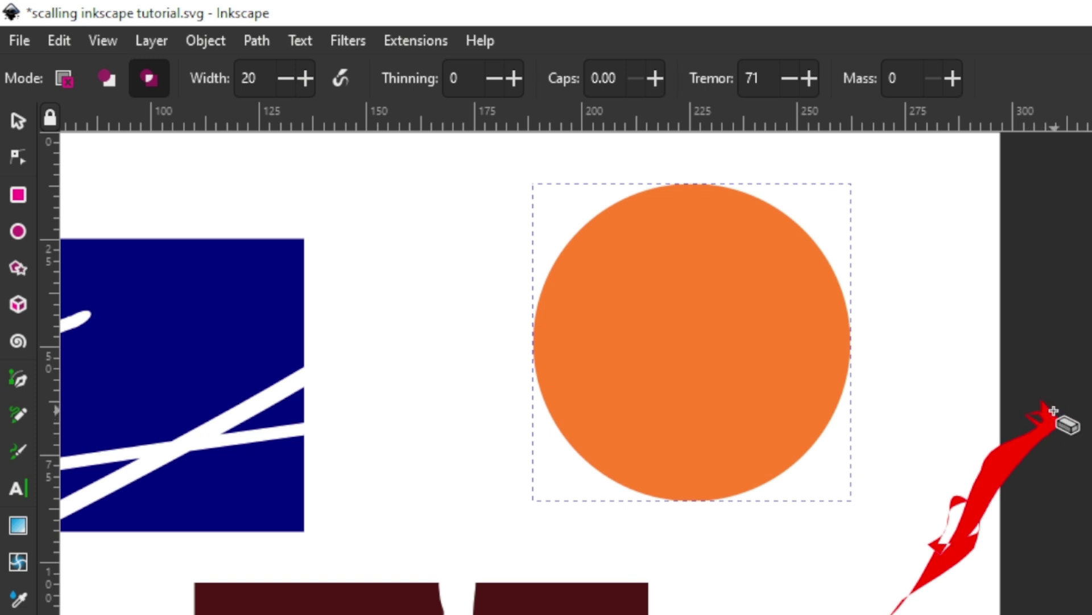
{"action": "key", "text": "ctrl+z"}
{"action": "mouse_move", "coordinate": [807, 612]}
{"action": "left_mouse_down"}
{"action": "mouse_move", "coordinate": [915, 500]}
{"action": "mouse_move", "coordinate": [1044, 322]}
{"action": "left_mouse_up"}
{"action": "key", "text": "ctrl+z"}
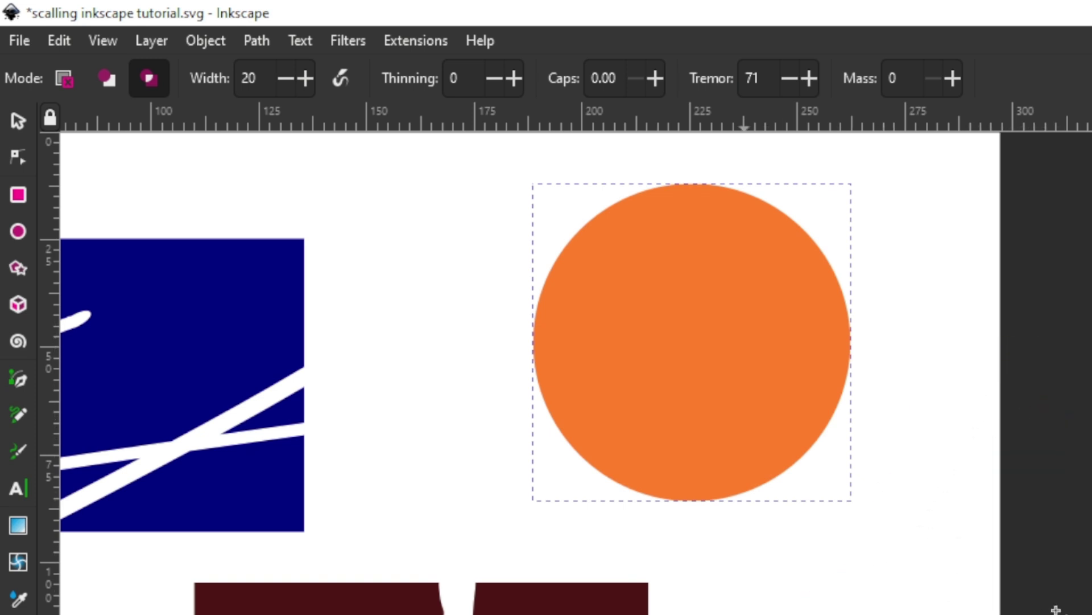
{"action": "mouse_move", "coordinate": [928, 581]}
{"action": "left_mouse_down"}
{"action": "mouse_move", "coordinate": [751, 613]}
{"action": "mouse_move", "coordinate": [915, 520]}
{"action": "mouse_move", "coordinate": [854, 475]}
{"action": "mouse_move", "coordinate": [865, 611]}
{"action": "left_mouse_up"}
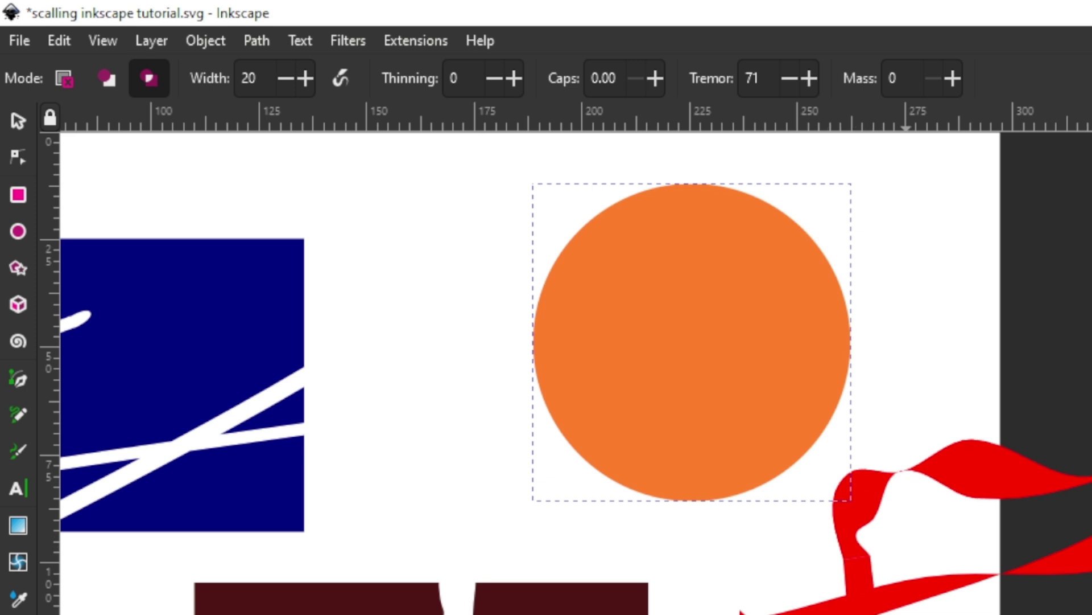
{"action": "key", "text": "ctrl+z"}
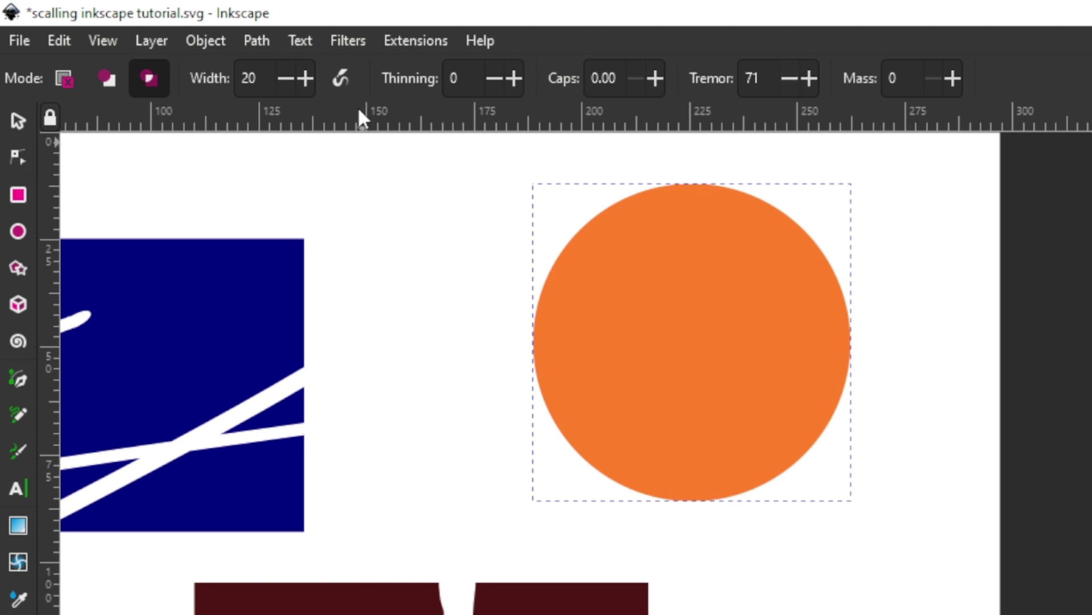
Set the Eraser's width to 10, and make and undo trial strokes below and beside the orange circle
{"action": "left_click_drag", "start_coordinate": [283, 73], "coordinate": [305, 78]}
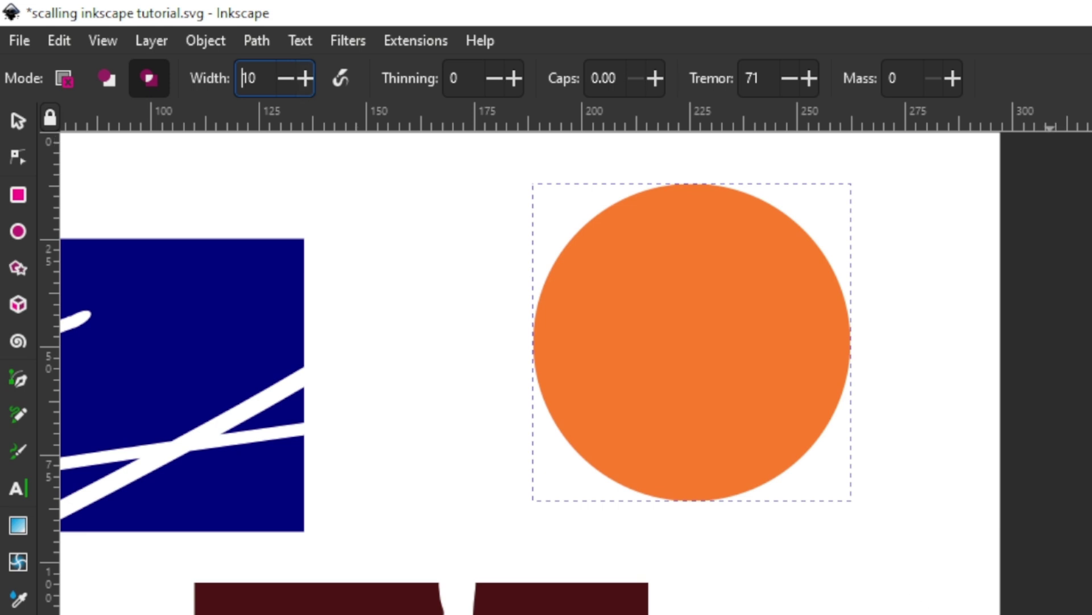
{"action": "mouse_move", "coordinate": [857, 597]}
{"action": "left_mouse_down"}
{"action": "mouse_move", "coordinate": [998, 485]}
{"action": "mouse_move", "coordinate": [995, 458]}
{"action": "left_mouse_up"}
{"action": "key", "text": "ctrl+z"}
{"action": "key", "text": "ctrl+z"}
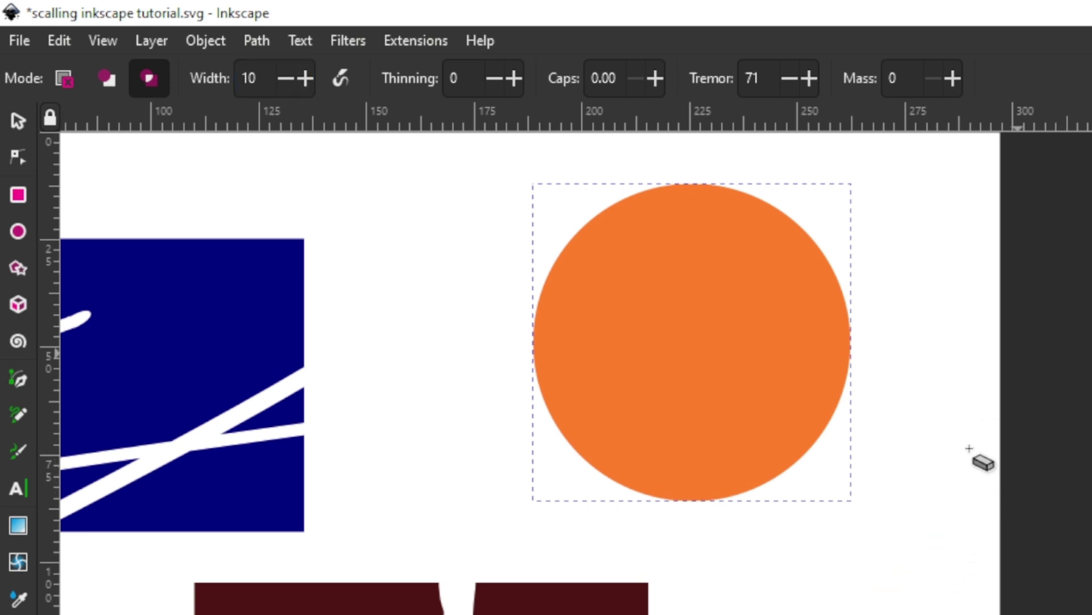
{"action": "left_click_drag", "start_coordinate": [999, 398], "coordinate": [891, 612]}
{"action": "key", "text": "ctrl+z"}
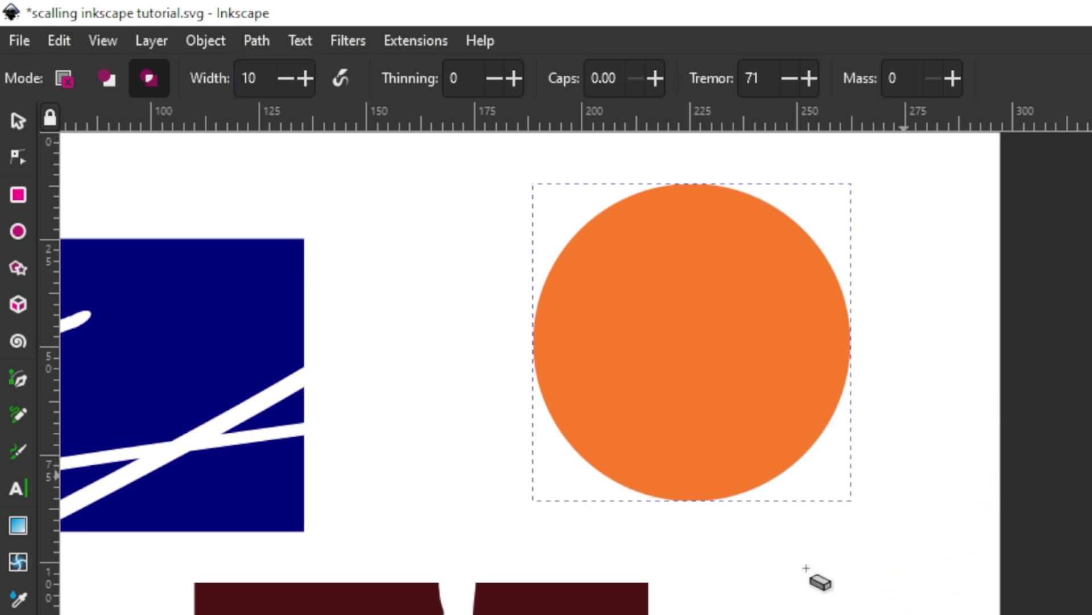
Switch the Eraser to cut-out mode and set its tremor to 100
{"action": "left_click", "coordinate": [105, 76]}
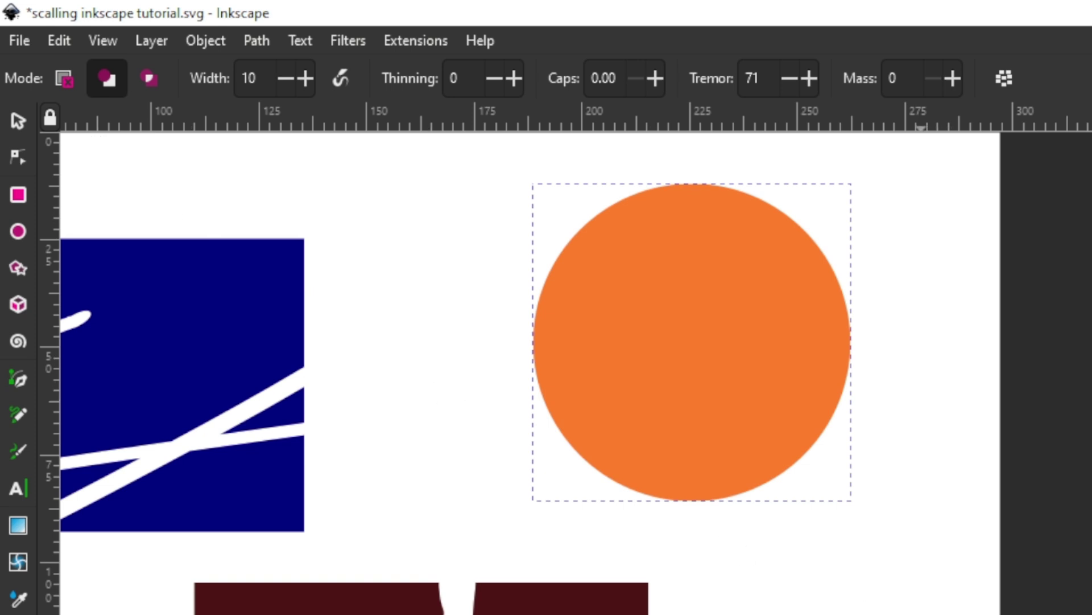
{"action": "left_click_drag", "start_coordinate": [995, 484], "coordinate": [999, 434]}
{"action": "left_click", "coordinate": [808, 78]}
{"action": "left_click", "coordinate": [808, 78]}
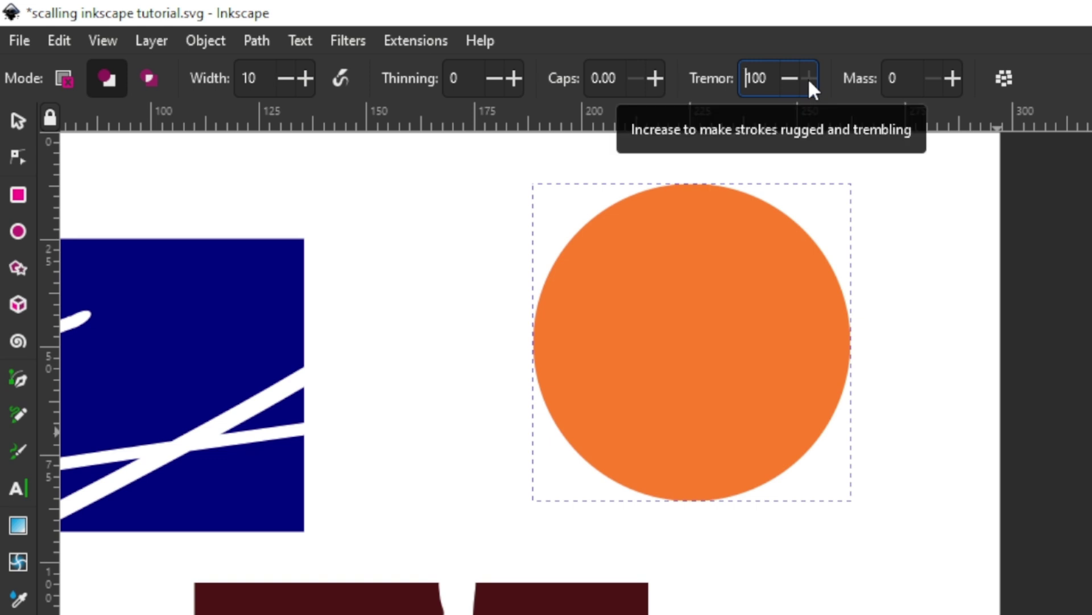
Cut five rugged Eraser strokes through the orange circle, across its middle, upper part and lower edges
{"action": "mouse_move", "coordinate": [940, 302]}
{"action": "left_mouse_down"}
{"action": "mouse_move", "coordinate": [722, 469]}
{"action": "mouse_move", "coordinate": [723, 503]}
{"action": "mouse_move", "coordinate": [773, 504]}
{"action": "mouse_move", "coordinate": [795, 485]}
{"action": "left_mouse_up"}
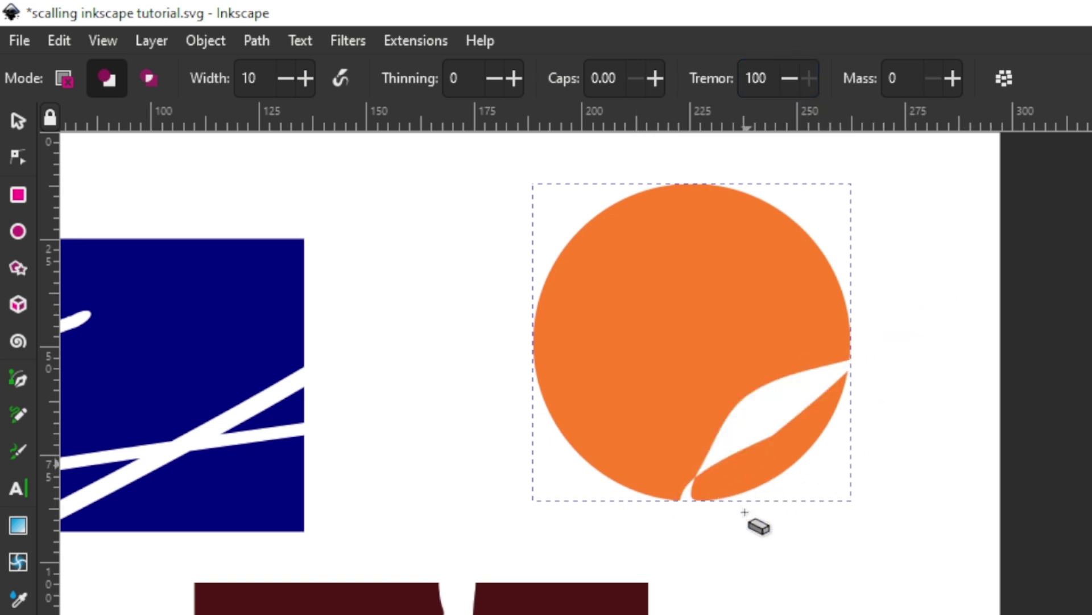
{"action": "mouse_move", "coordinate": [556, 337]}
{"action": "left_mouse_down"}
{"action": "mouse_move", "coordinate": [732, 325]}
{"action": "mouse_move", "coordinate": [814, 301]}
{"action": "mouse_move", "coordinate": [1002, 367]}
{"action": "left_mouse_up"}
{"action": "left_click_drag", "start_coordinate": [464, 414], "coordinate": [709, 419]}
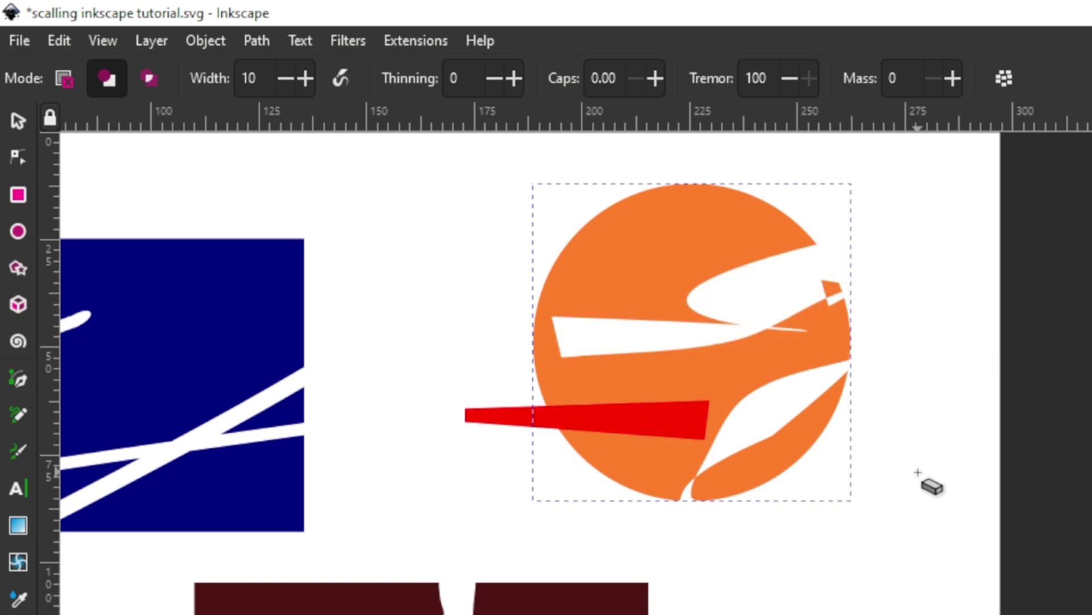
{"action": "mouse_move", "coordinate": [493, 225]}
{"action": "left_mouse_down"}
{"action": "mouse_move", "coordinate": [754, 244]}
{"action": "mouse_move", "coordinate": [739, 237]}
{"action": "left_mouse_up"}
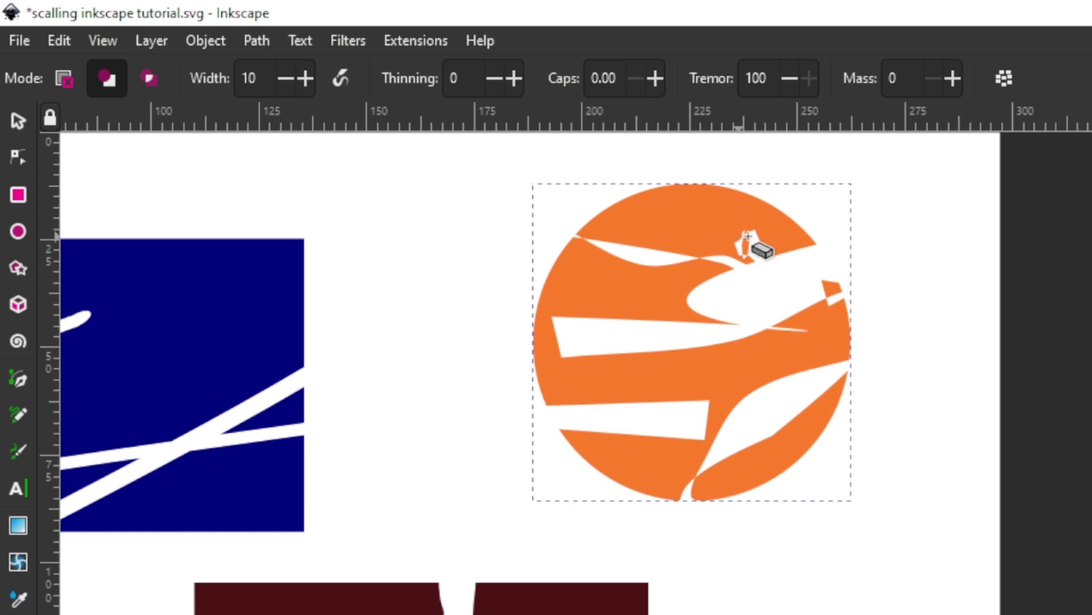
{"action": "left_click_drag", "start_coordinate": [508, 364], "coordinate": [611, 488]}
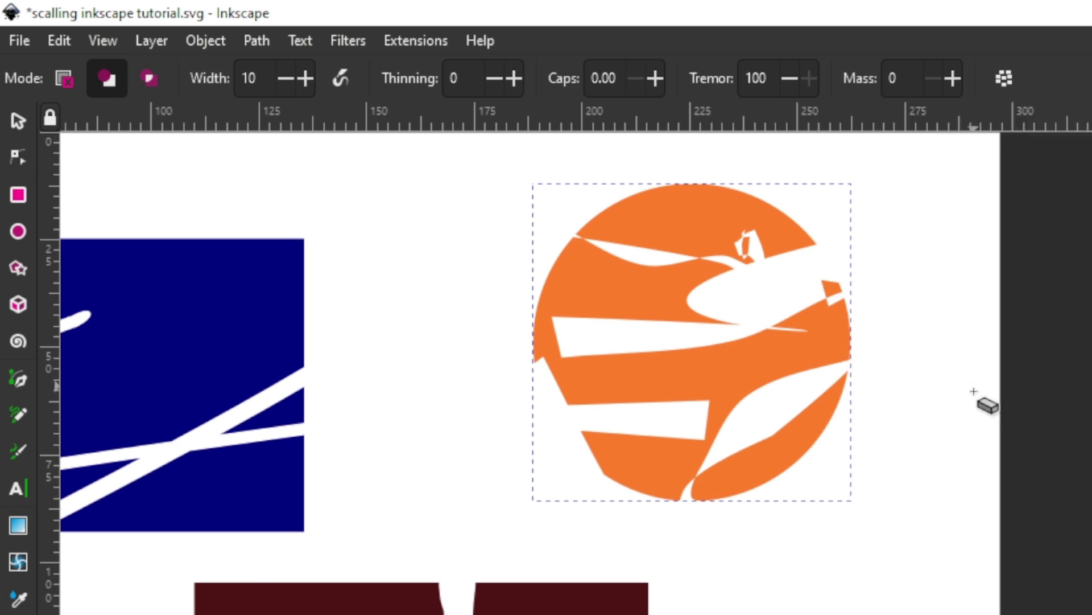
Sweep fast Eraser strokes across the page between the shapes, cutting away the lower part of the orange circle
{"action": "scroll", "coordinate": [987, 405], "scroll_direction": "down", "scroll_amount": 3}
{"action": "scroll", "coordinate": [971, 447], "scroll_direction": "up", "scroll_amount": 1}
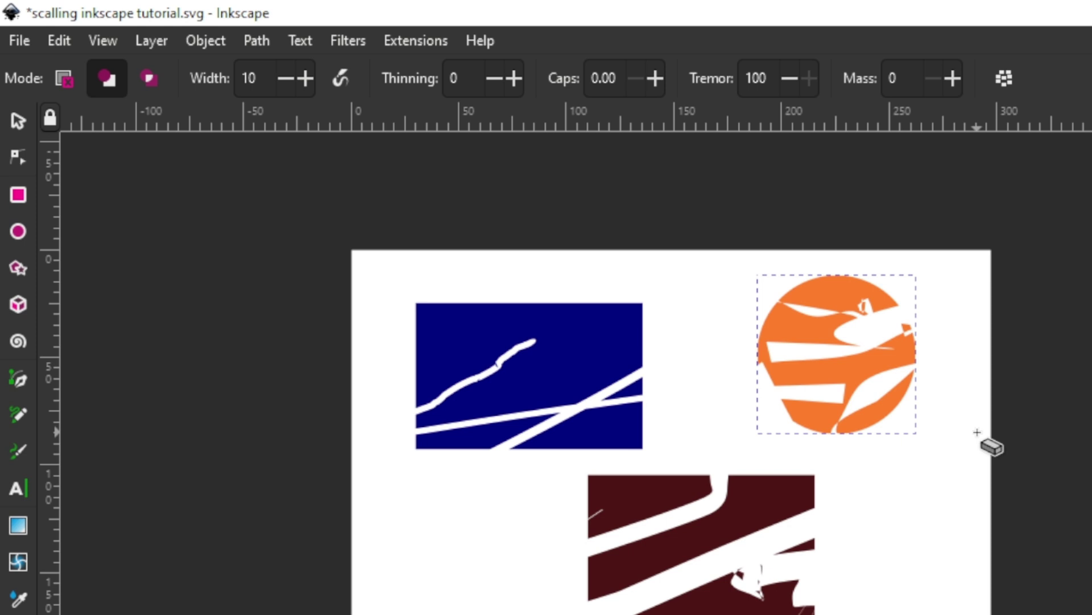
{"action": "left_click_drag", "start_coordinate": [955, 444], "coordinate": [823, 614]}
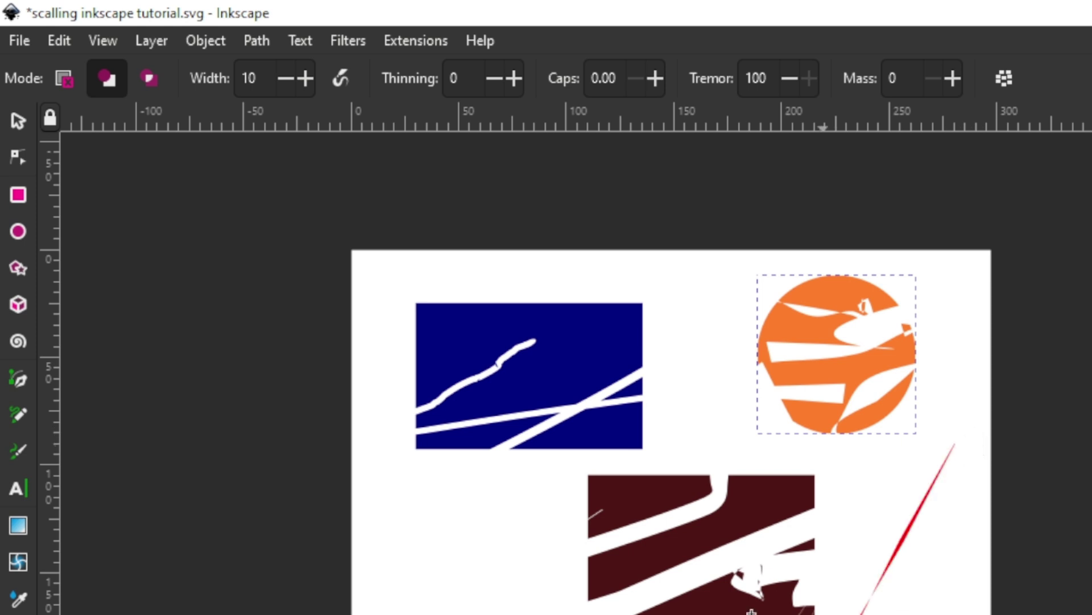
{"action": "mouse_move", "coordinate": [751, 612]}
{"action": "left_mouse_down"}
{"action": "mouse_move", "coordinate": [740, 591]}
{"action": "mouse_move", "coordinate": [819, 588]}
{"action": "mouse_move", "coordinate": [364, 495]}
{"action": "left_mouse_up"}
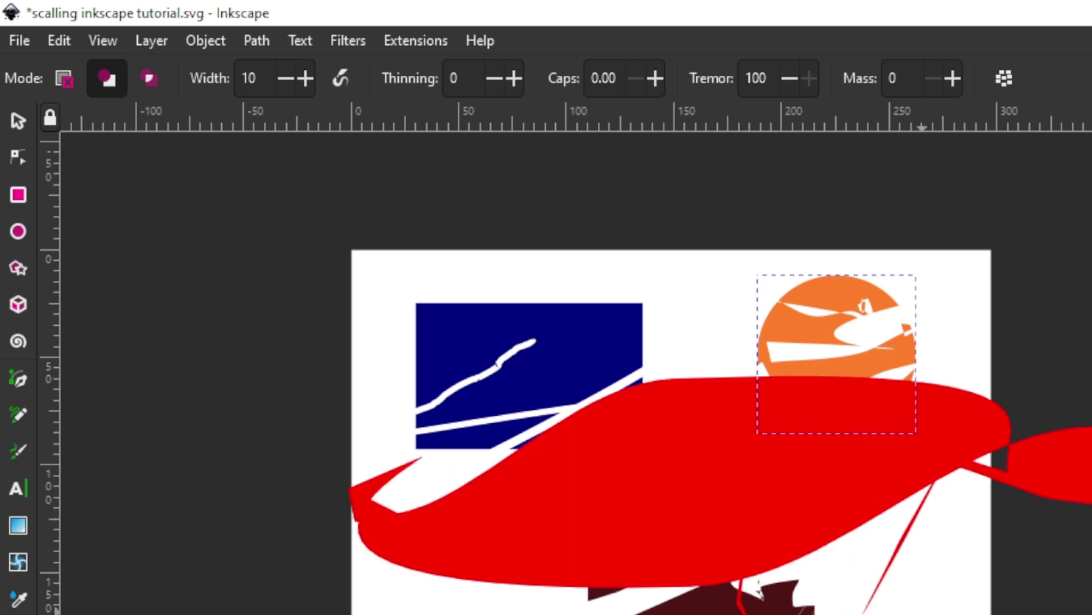
{"action": "left_click_drag", "start_coordinate": [922, 609], "coordinate": [1081, 606]}
{"action": "mouse_move", "coordinate": [854, 547]}
{"action": "left_mouse_down"}
{"action": "mouse_move", "coordinate": [1058, 486]}
{"action": "mouse_move", "coordinate": [847, 600]}
{"action": "mouse_move", "coordinate": [779, 603]}
{"action": "left_mouse_up"}
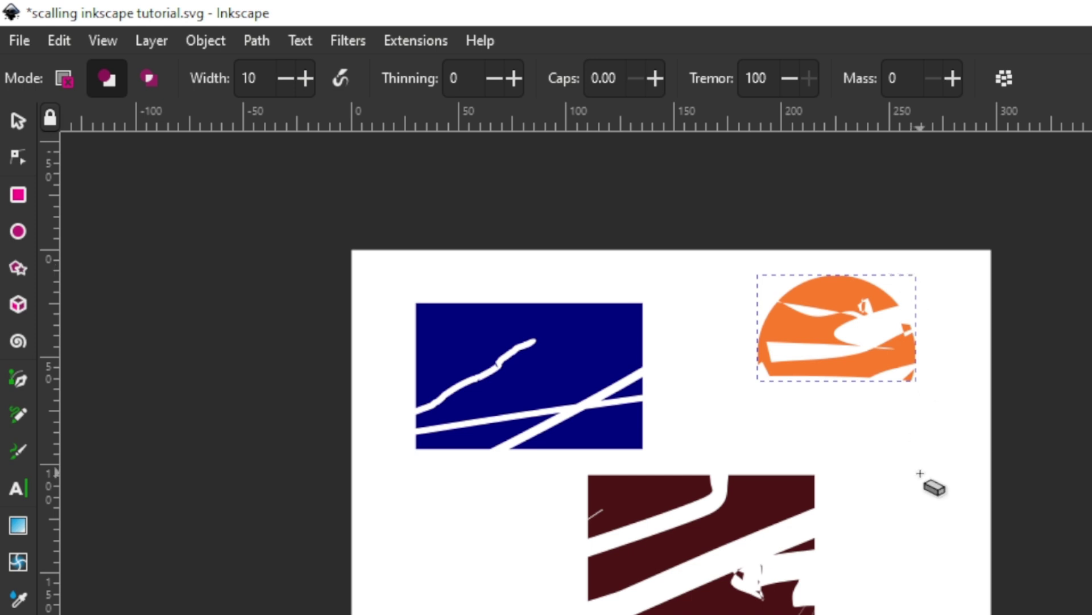
Draw an orange square about 40.5 mm wide on the empty area beside the dark red rectangle
{"action": "scroll", "coordinate": [919, 474], "scroll_direction": "up", "scroll_amount": 2}
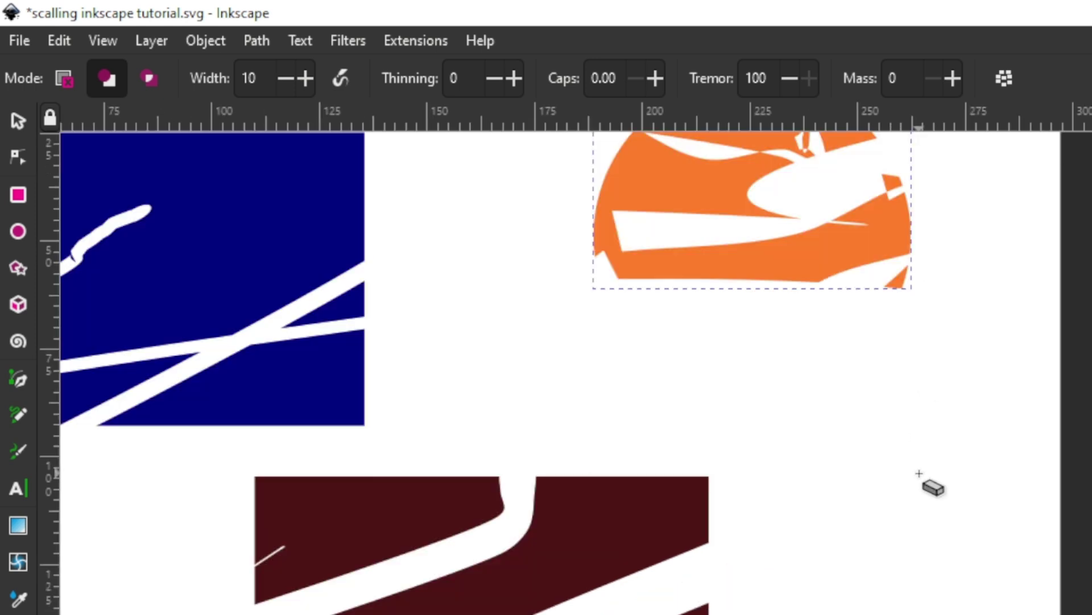
{"action": "left_click", "coordinate": [19, 194]}
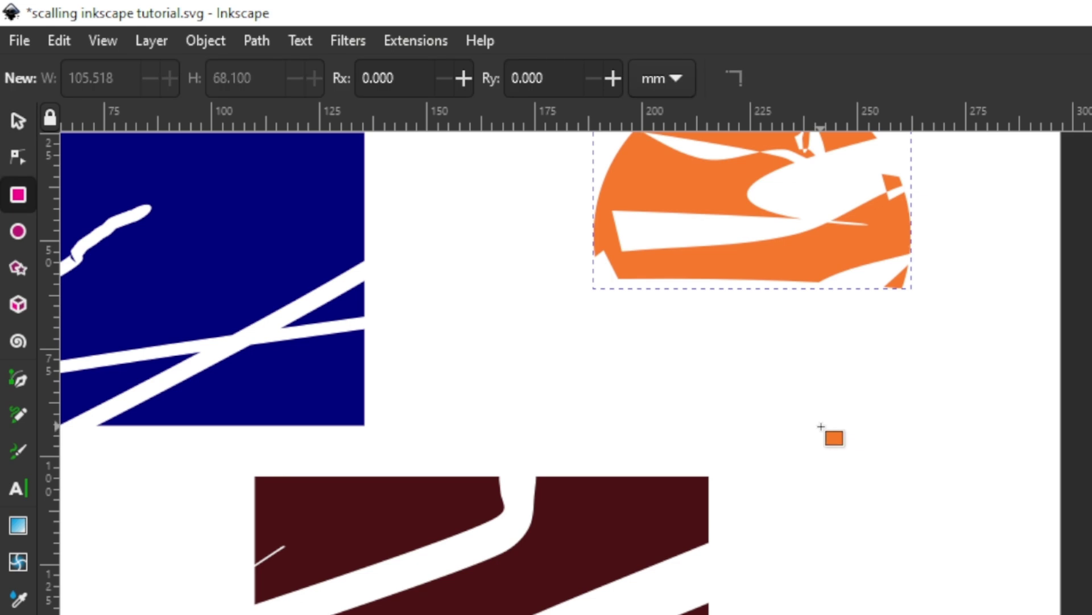
{"action": "left_click_drag", "start_coordinate": [821, 426], "coordinate": [1034, 596]}
Delete the erased orange circle and the blue rectangle
{"action": "key", "text": "s"}
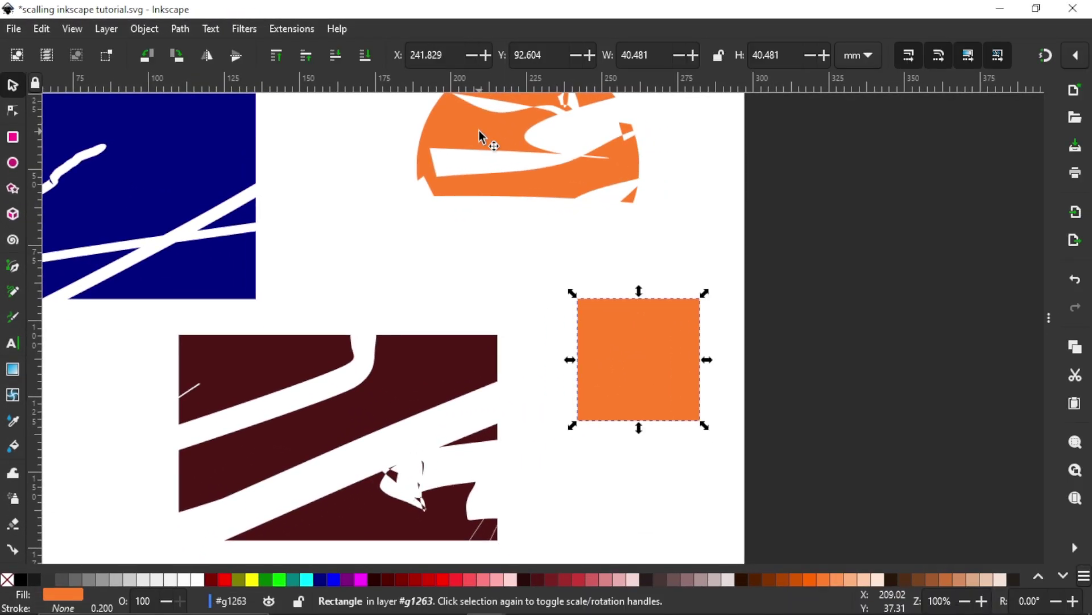
{"action": "left_click", "coordinate": [479, 131]}
{"action": "key", "text": "Delete"}
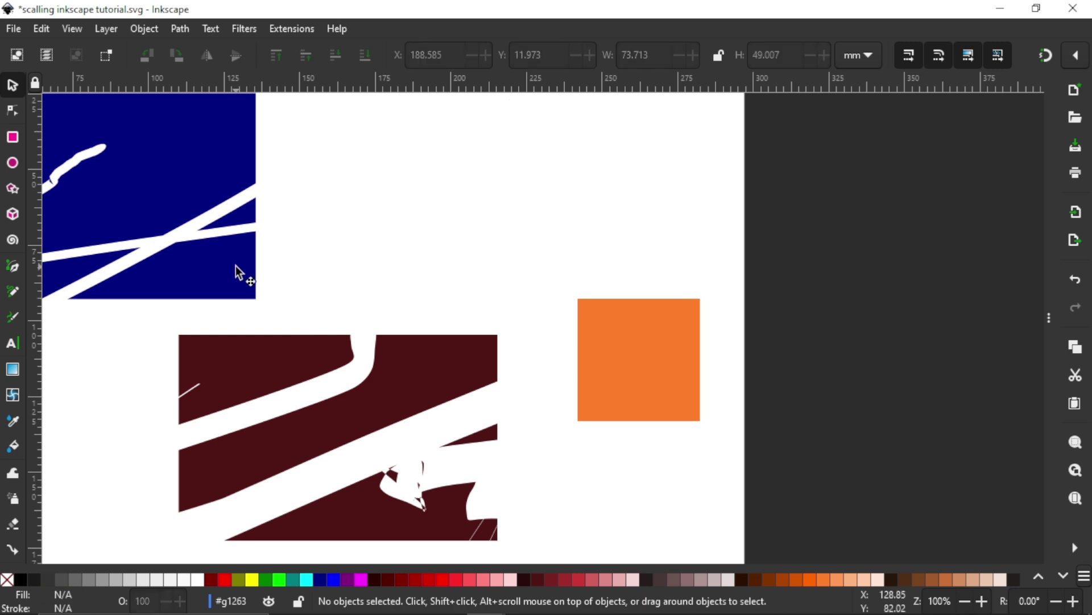
{"action": "left_click", "coordinate": [235, 265]}
{"action": "key", "text": "Delete"}
Move the orange square to about X 24 mm, Y 25 mm, near the page's upper-left corner
{"action": "scroll", "coordinate": [372, 285], "scroll_direction": "down", "scroll_amount": 3}
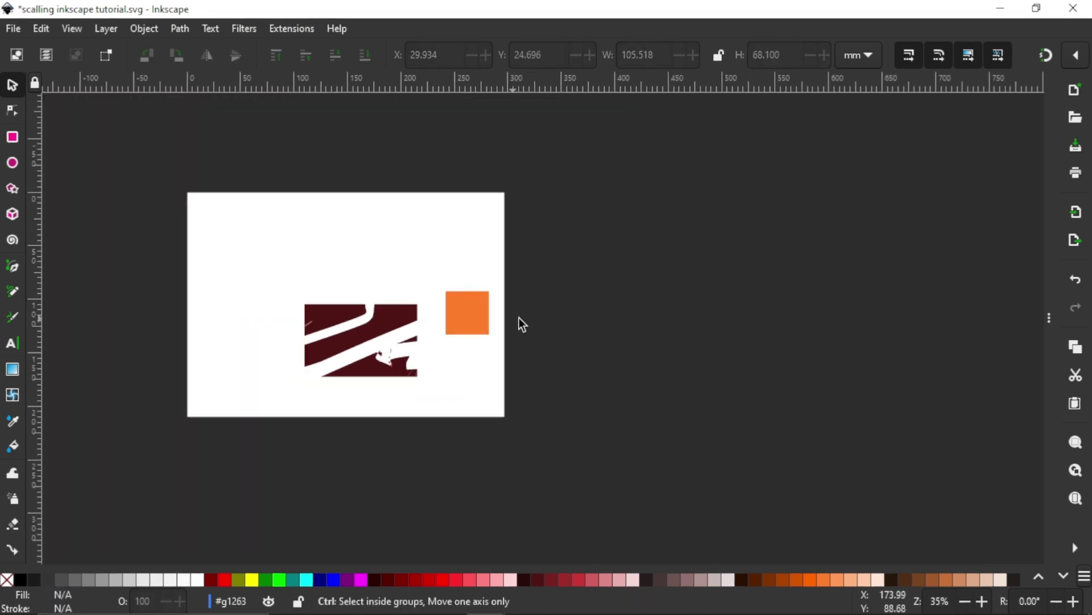
{"action": "left_click_drag", "start_coordinate": [456, 305], "coordinate": [223, 241]}
{"action": "scroll", "coordinate": [223, 241], "scroll_direction": "up", "scroll_amount": 2}
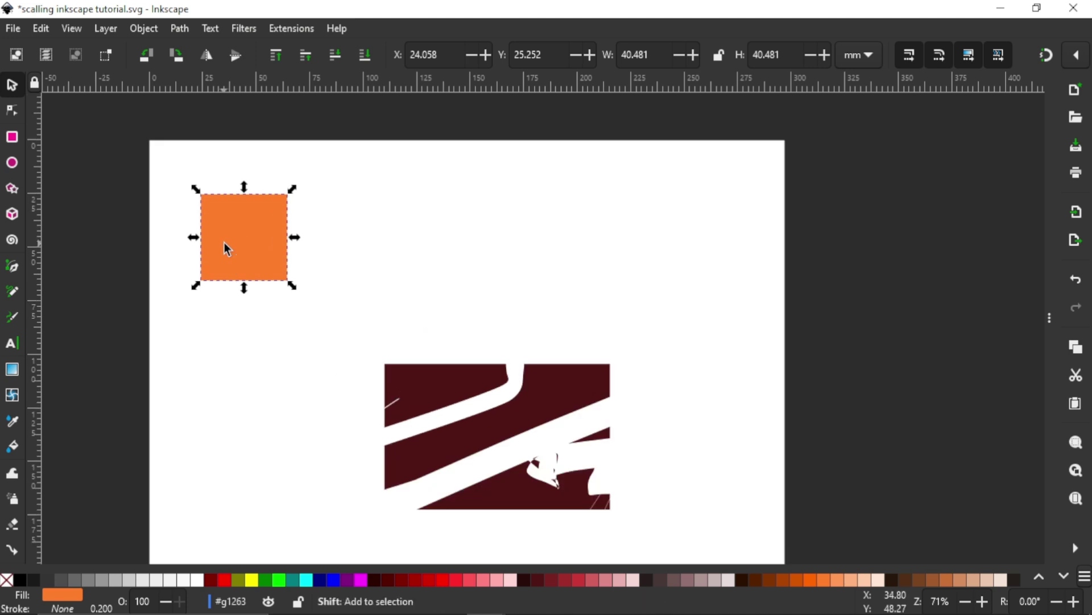
{"action": "scroll", "coordinate": [224, 241], "scroll_direction": "left", "scroll_amount": 5}
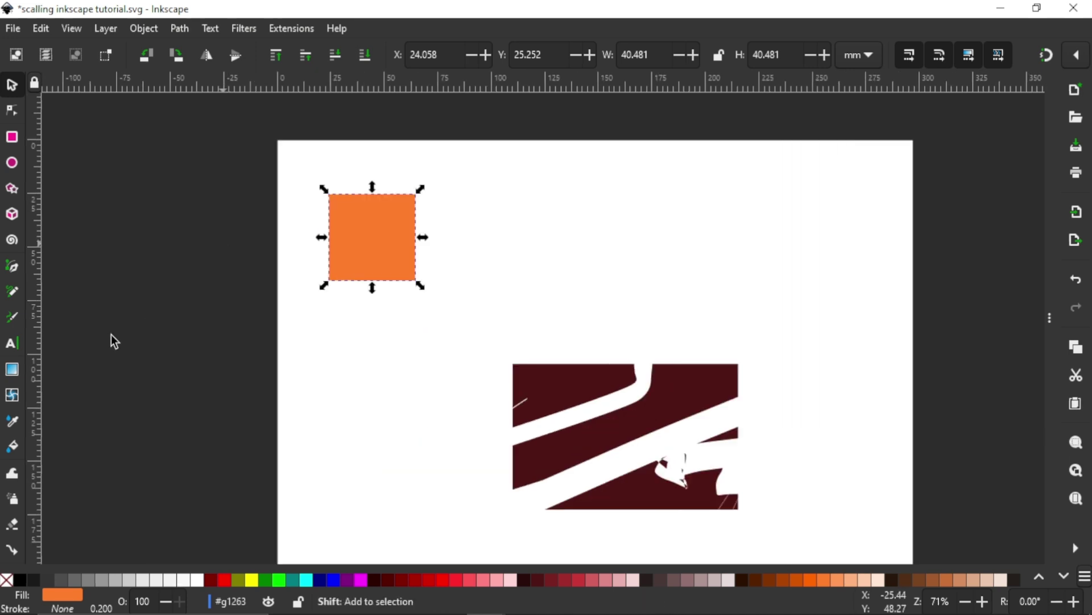
Set the Eraser's mass to 44 and make two long diagonal trial strokes across the empty page area
{"action": "left_click", "coordinate": [13, 527]}
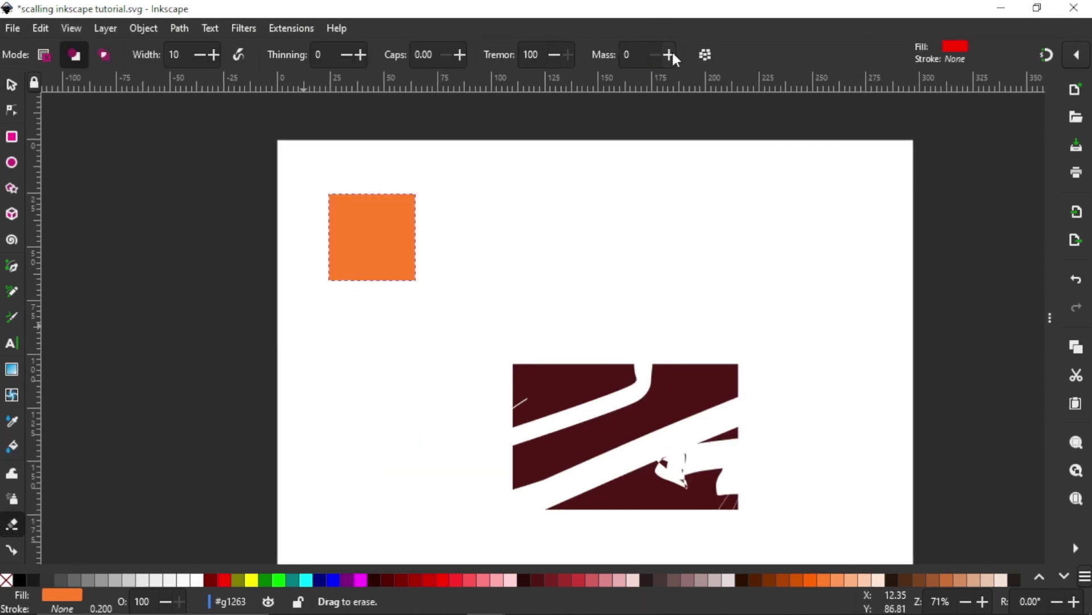
{"action": "left_click_drag", "start_coordinate": [672, 50], "coordinate": [672, 50]}
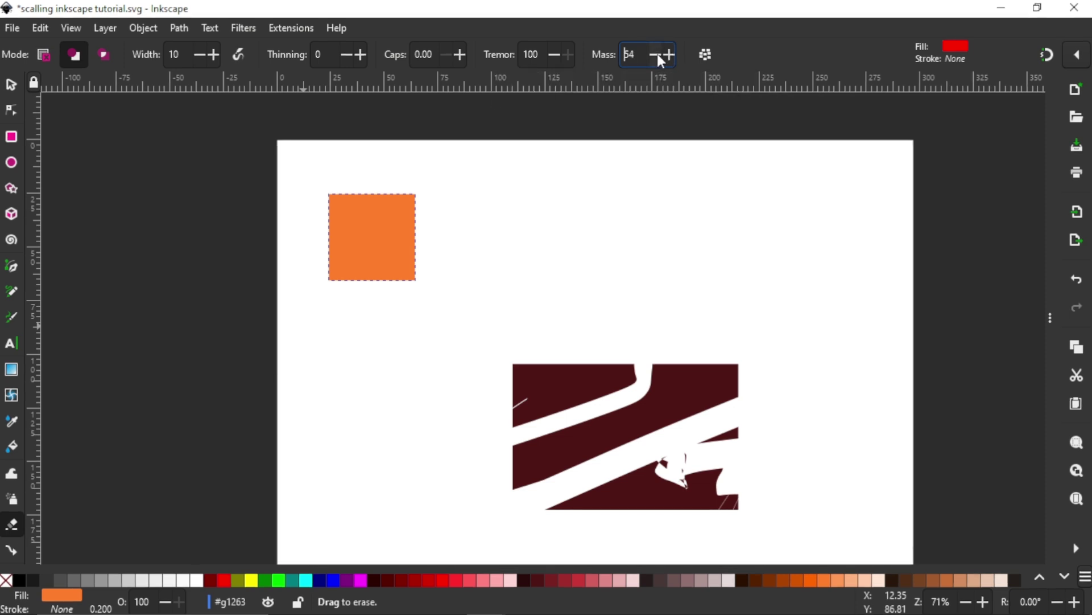
{"action": "left_click", "coordinate": [659, 57]}
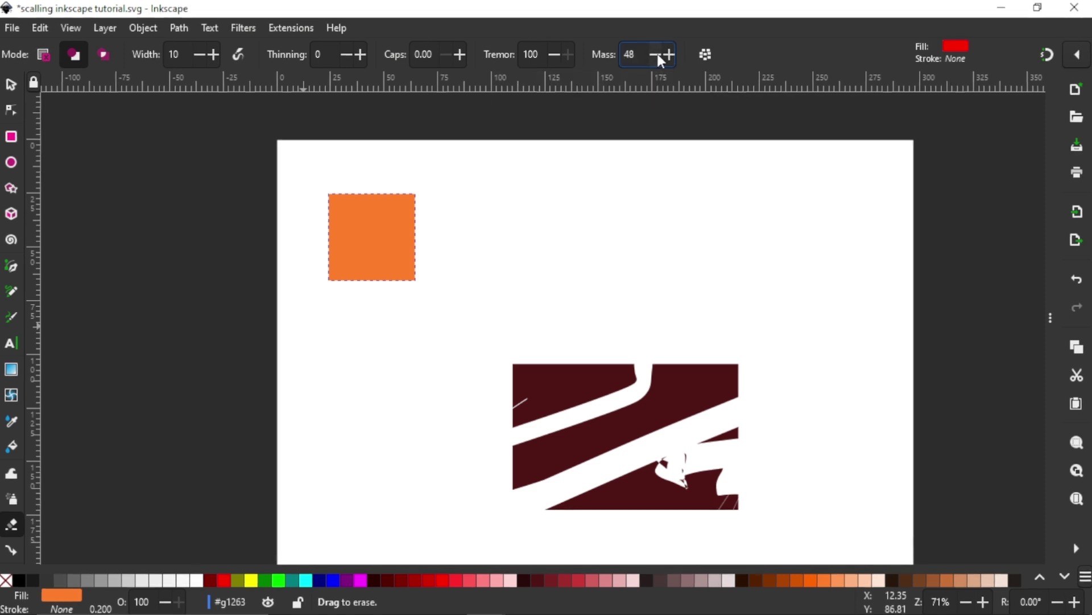
{"action": "left_click", "coordinate": [660, 60]}
{"action": "left_click", "coordinate": [660, 59]}
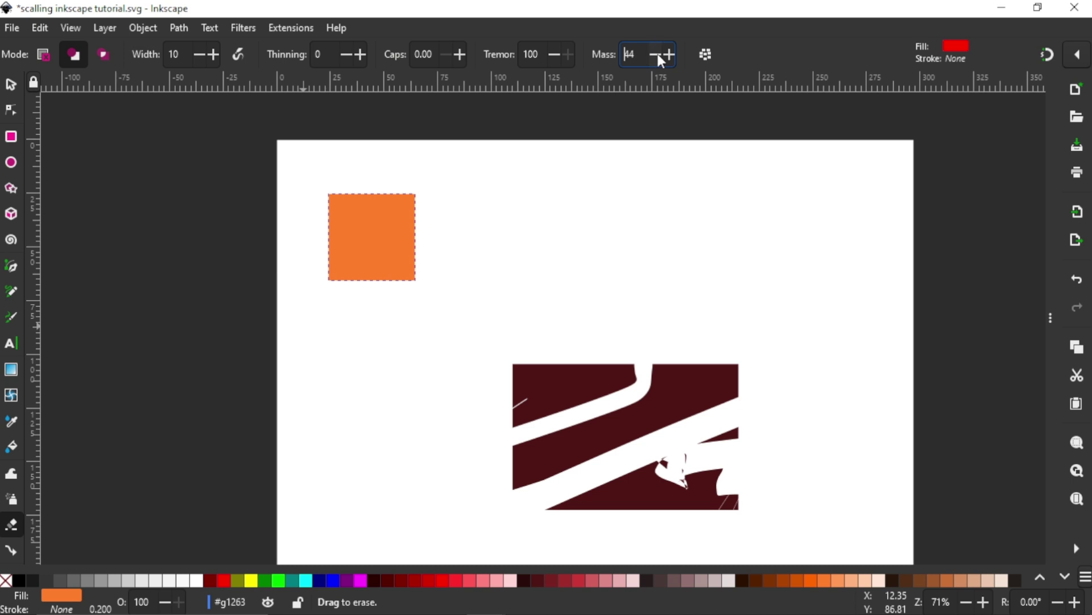
{"action": "mouse_move", "coordinate": [776, 220]}
{"action": "left_mouse_down"}
{"action": "mouse_move", "coordinate": [574, 305]}
{"action": "mouse_move", "coordinate": [369, 361]}
{"action": "mouse_move", "coordinate": [282, 400]}
{"action": "left_mouse_up"}
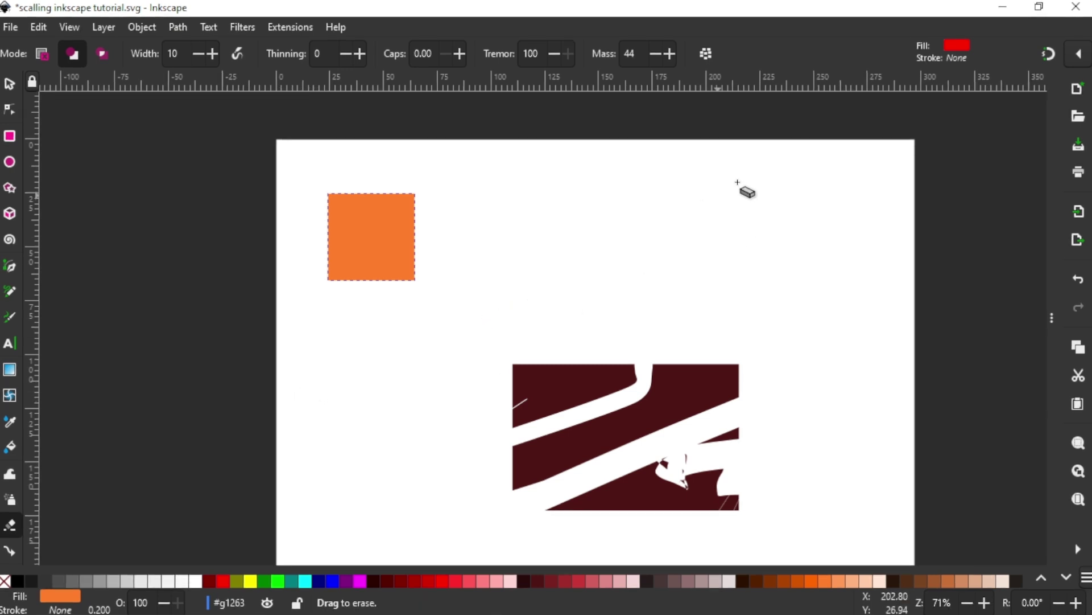
{"action": "mouse_move", "coordinate": [705, 219]}
{"action": "left_mouse_down"}
{"action": "mouse_move", "coordinate": [407, 350]}
{"action": "mouse_move", "coordinate": [290, 418]}
{"action": "left_mouse_up"}
Set the Eraser's mass to 79 and make a long diagonal trial stroke above the dark red rectangle
{"action": "left_click", "coordinate": [670, 53]}
{"action": "left_click", "coordinate": [670, 52]}
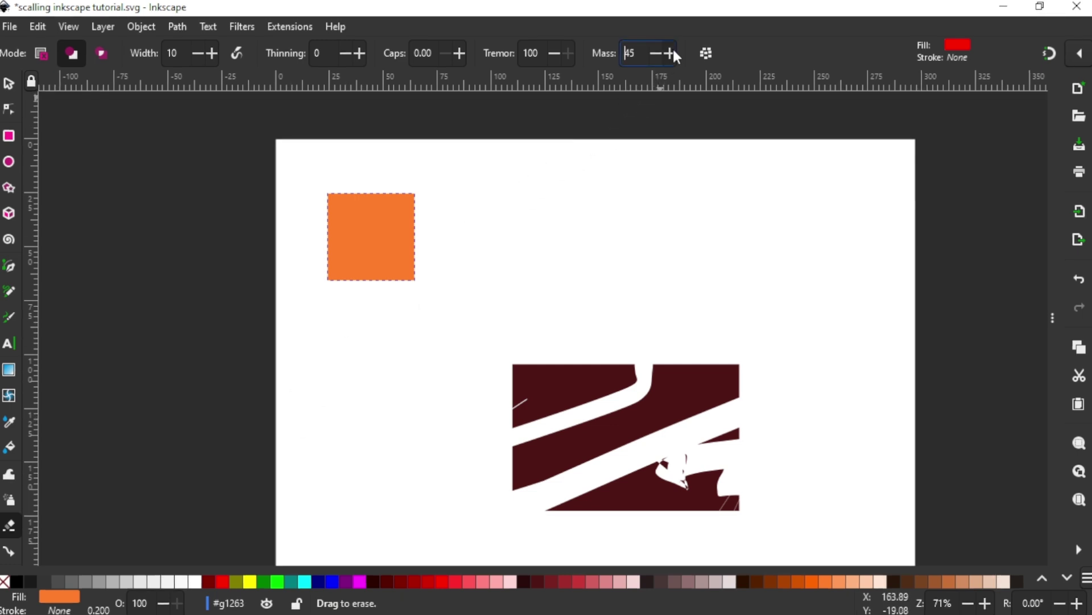
{"action": "left_click", "coordinate": [670, 53]}
{"action": "left_click", "coordinate": [671, 53]}
{"action": "key", "text": "Delete"}
{"action": "key", "text": "Delete"}
{"action": "type", "text": "79"}
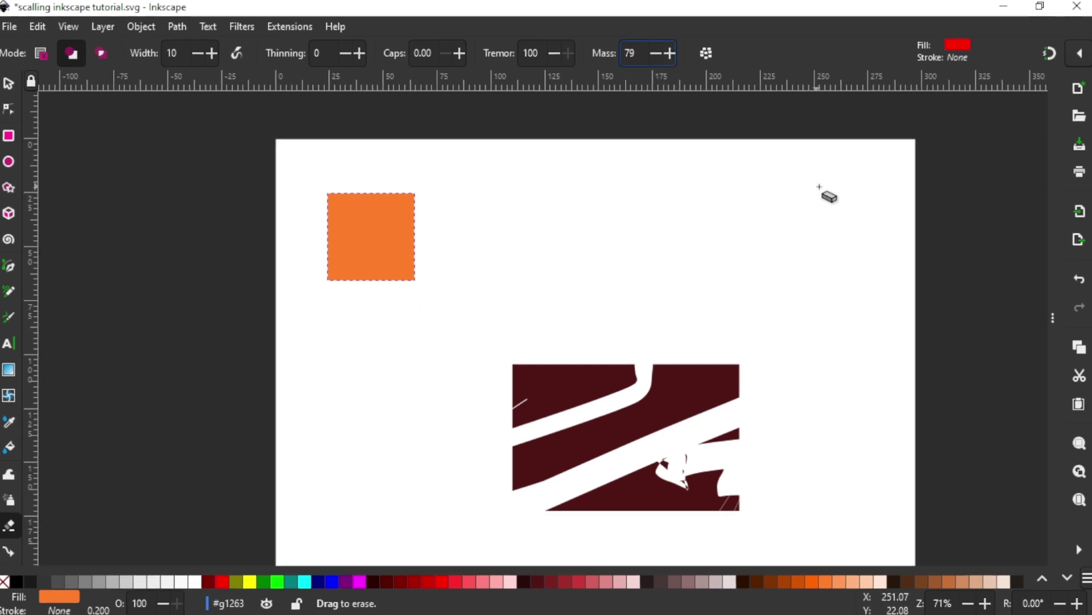
{"action": "mouse_move", "coordinate": [819, 188]}
{"action": "left_mouse_down"}
{"action": "mouse_move", "coordinate": [357, 393]}
{"action": "mouse_move", "coordinate": [50, 441]}
{"action": "left_mouse_up"}
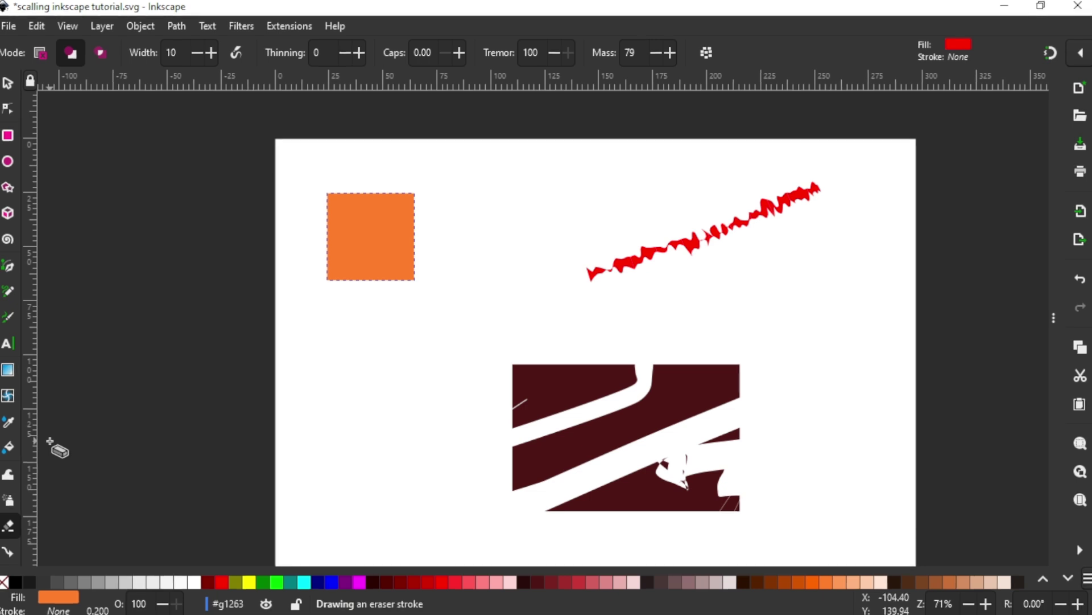
{"action": "left_click_drag", "start_coordinate": [50, 441], "coordinate": [49, 441]}
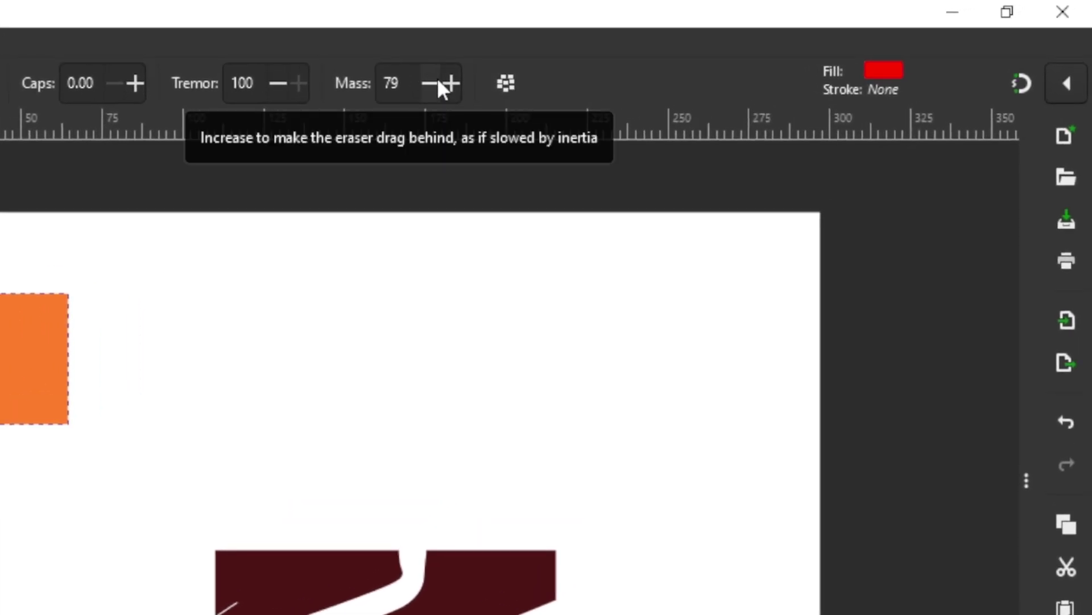
Reset the Eraser's mass and tremor to 0
{"action": "scroll", "coordinate": [439, 77], "scroll_direction": "down", "scroll_amount": 1}
{"action": "scroll", "coordinate": [439, 77], "scroll_direction": "up", "scroll_amount": 5}
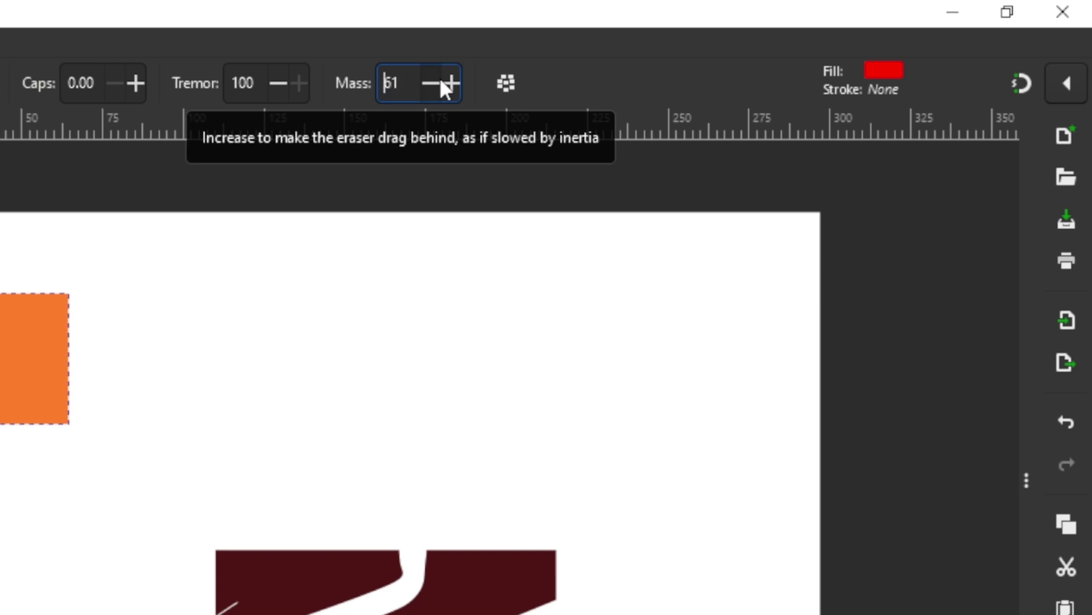
{"action": "scroll", "coordinate": [439, 77], "scroll_direction": "down", "scroll_amount": 10}
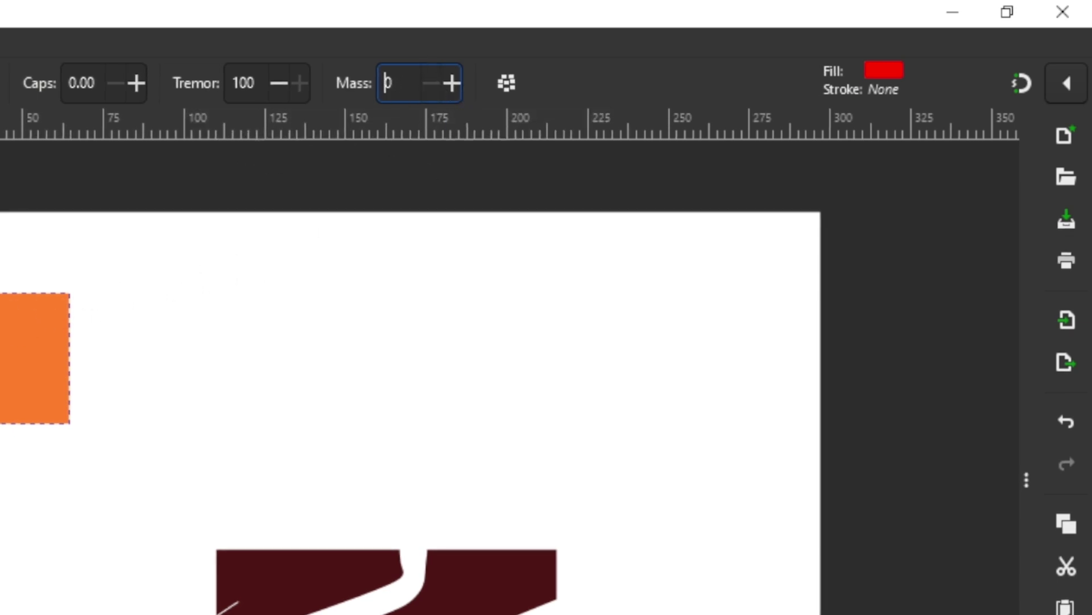
{"action": "scroll", "coordinate": [511, 361], "scroll_direction": "up", "scroll_amount": 2}
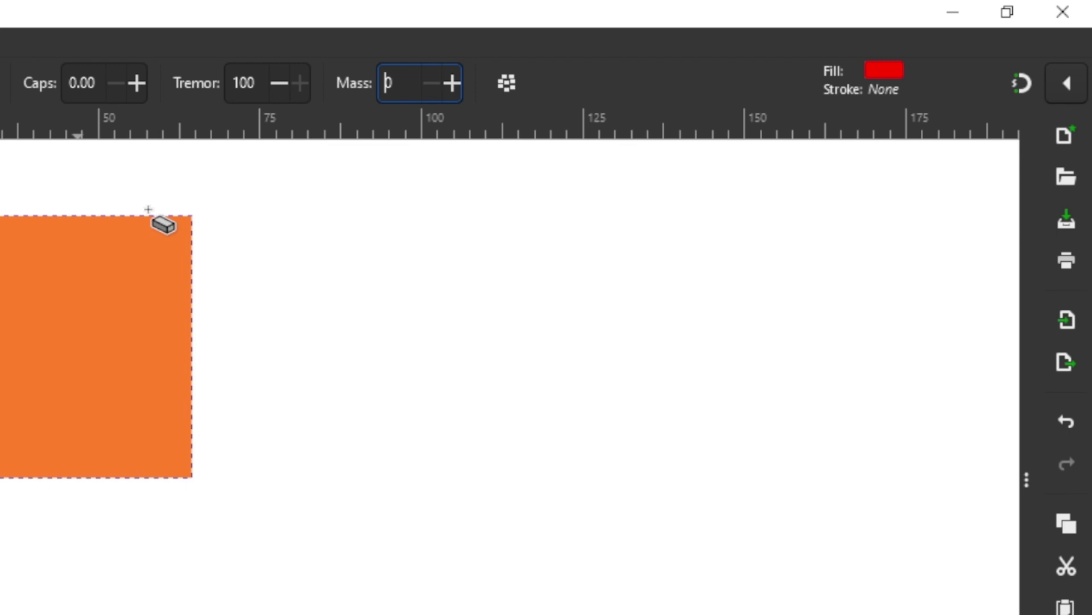
{"action": "left_click", "coordinate": [278, 83]}
{"action": "scroll", "coordinate": [280, 79], "scroll_direction": "down", "scroll_amount": 20}
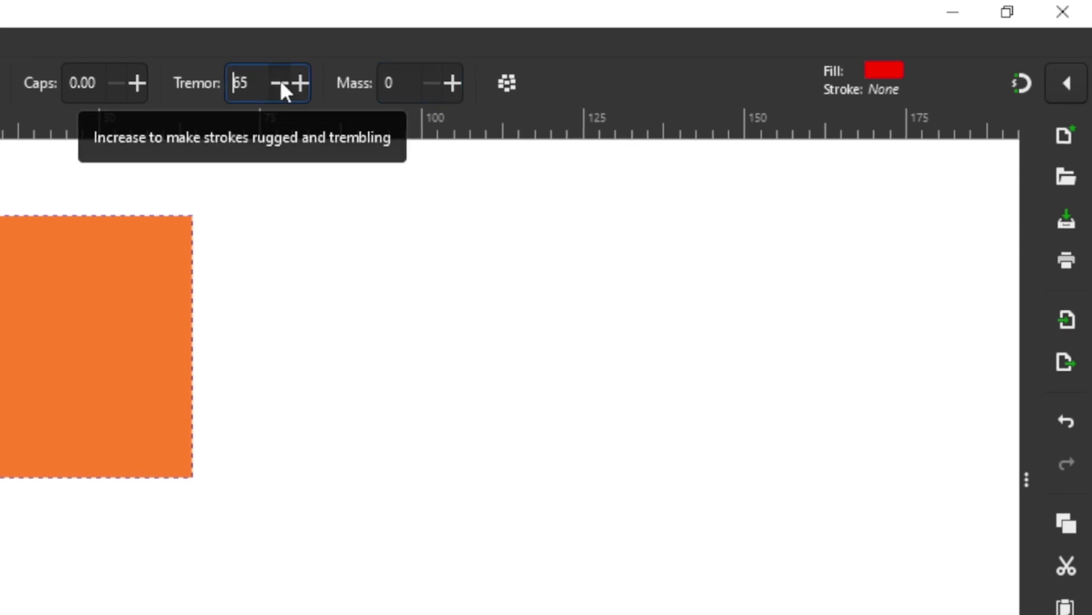
{"action": "scroll", "coordinate": [280, 80], "scroll_direction": "down", "scroll_amount": 20}
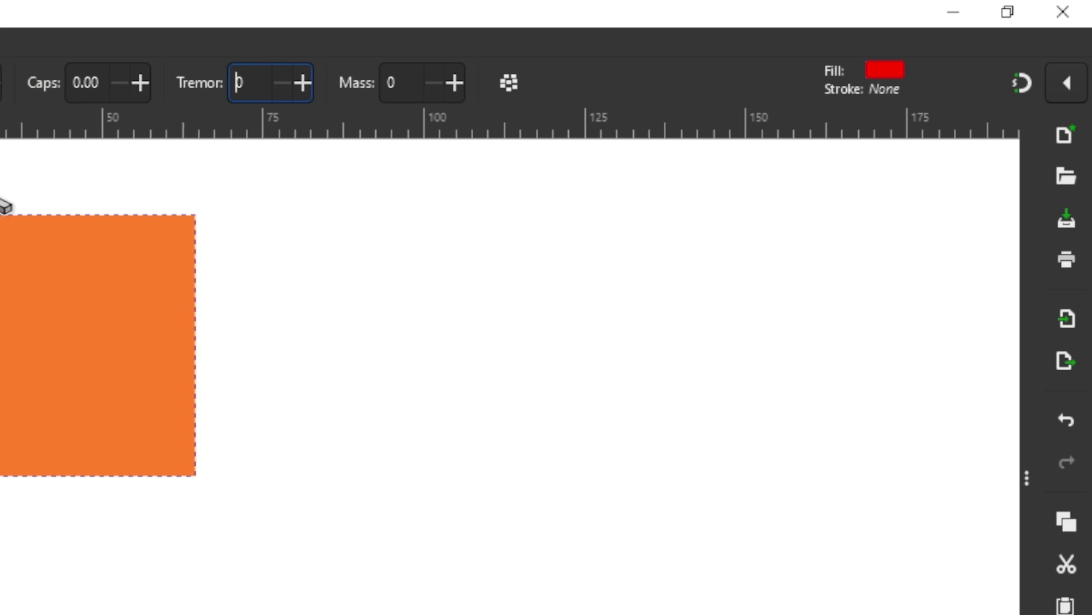
Try an eraser stroke outward from inside the orange square, undo it, and erase a rising curve across the whole square
{"action": "mouse_move", "coordinate": [161, 328]}
{"action": "left_mouse_down"}
{"action": "mouse_move", "coordinate": [481, 257]}
{"action": "mouse_move", "coordinate": [626, 245]}
{"action": "left_mouse_up"}
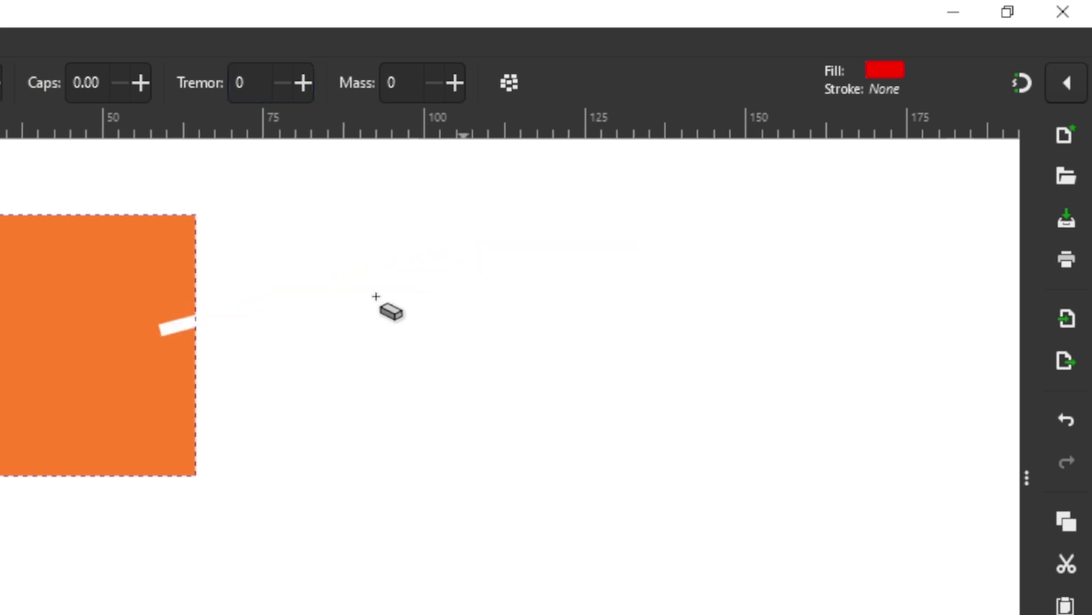
{"action": "key", "text": "ctrl+z"}
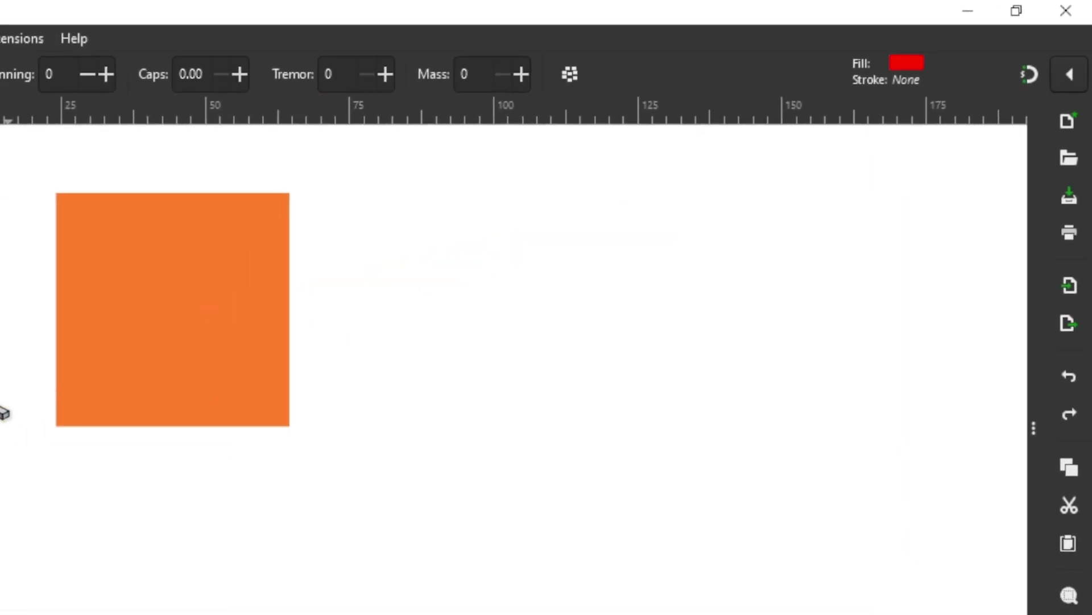
{"action": "left_click_drag", "start_coordinate": [0, 441], "coordinate": [328, 263]}
{"action": "left_click_drag", "start_coordinate": [584, 175], "coordinate": [586, 177]}
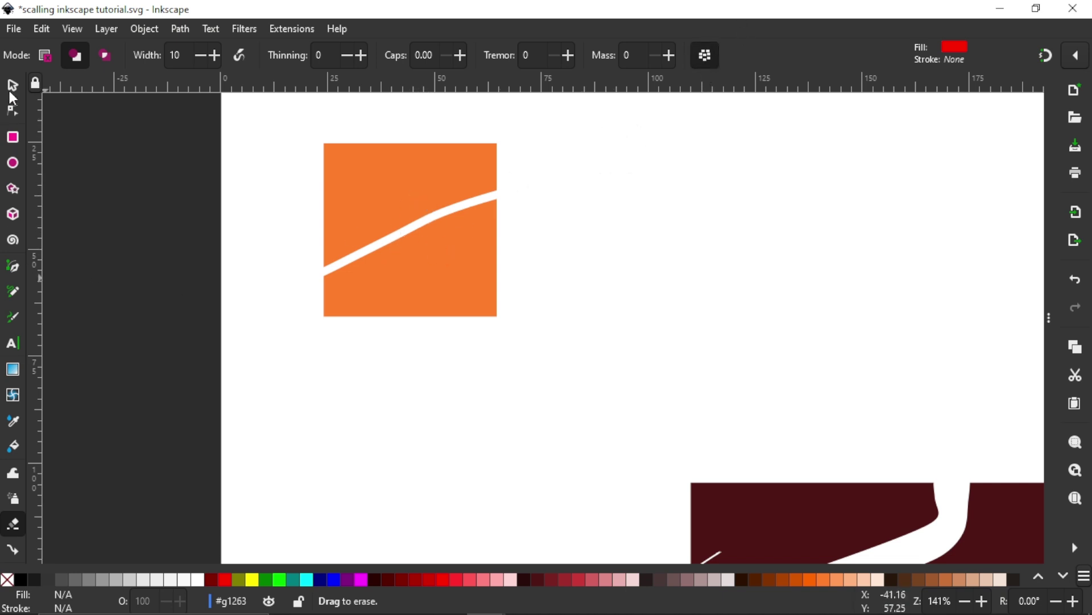
Move the cut orange square to about X 15 mm, Y 33 mm, and undo both the move and the cut
{"action": "key", "text": "s"}
{"action": "left_click", "coordinate": [416, 184]}
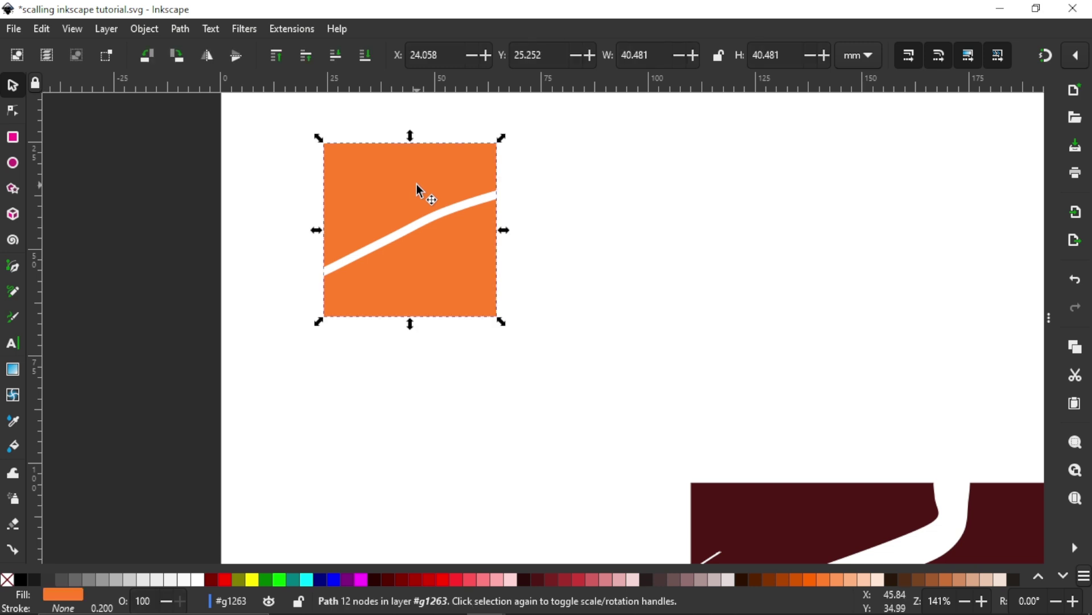
{"action": "mouse_move", "coordinate": [416, 183]}
{"action": "left_mouse_down"}
{"action": "mouse_move", "coordinate": [305, 199]}
{"action": "mouse_move", "coordinate": [353, 242]}
{"action": "left_mouse_up"}
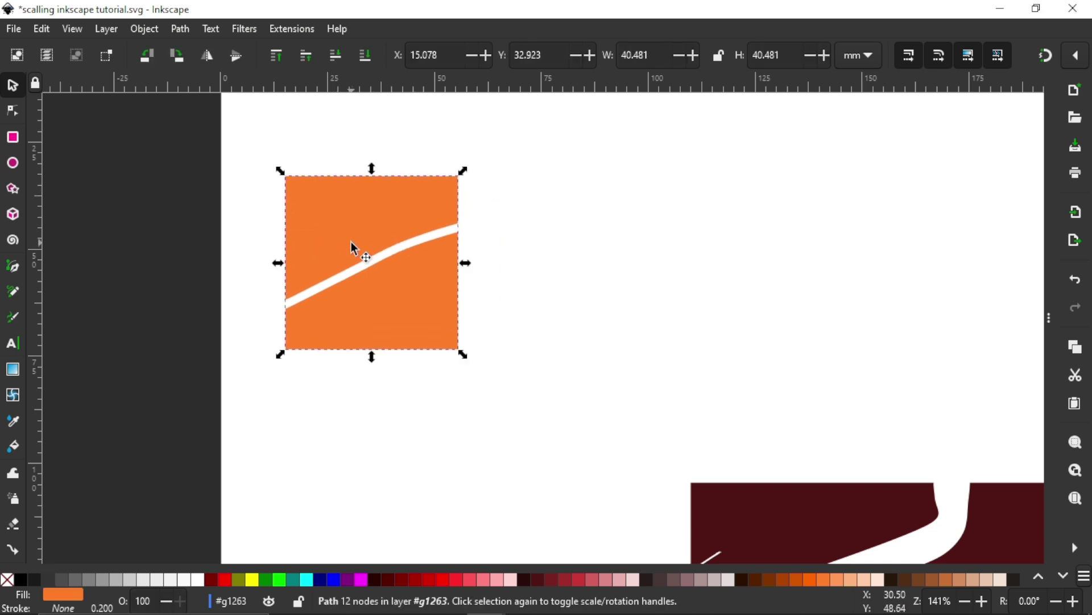
{"action": "key", "text": "ctrl+z"}
{"action": "key", "text": "ctrl+z"}
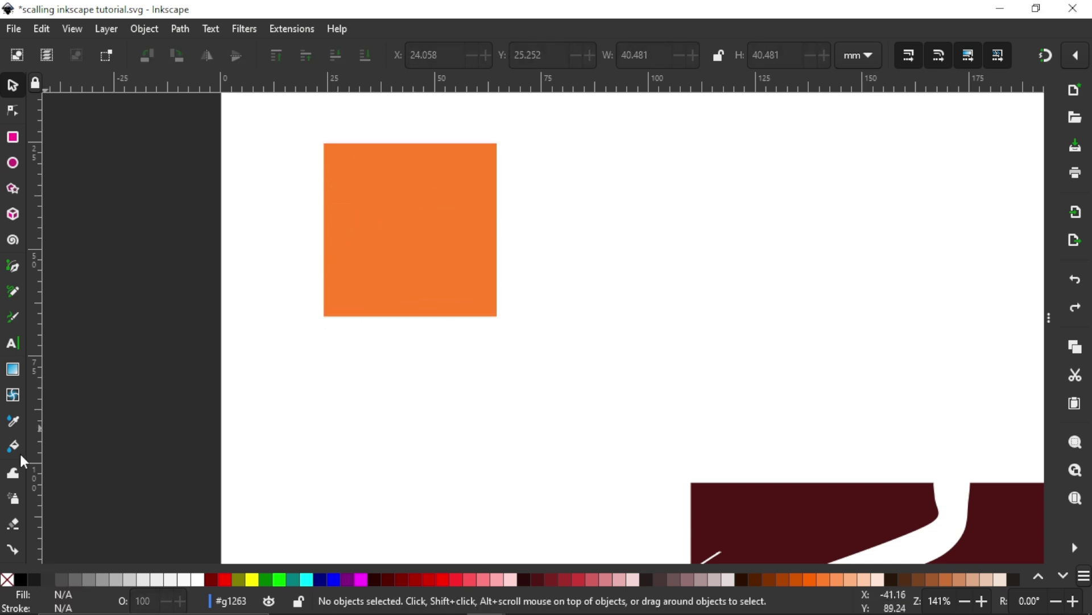
Select the orange square and cut it in two with a nearly horizontal eraser stroke across its middle
{"action": "left_click", "coordinate": [355, 204]}
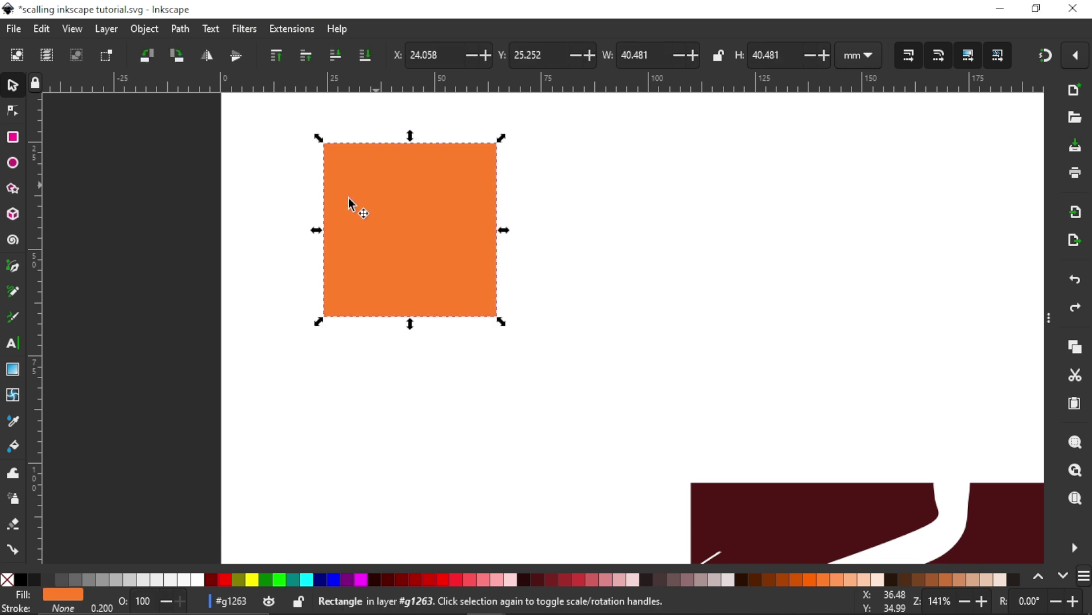
{"action": "left_click", "coordinate": [17, 528]}
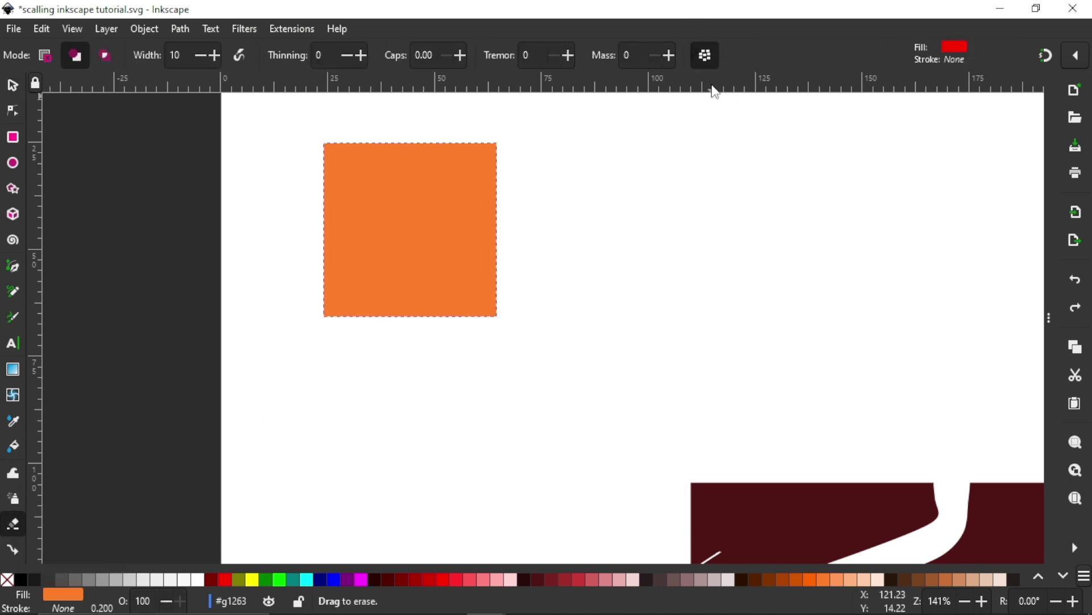
{"action": "left_click_drag", "start_coordinate": [834, 198], "coordinate": [834, 202]}
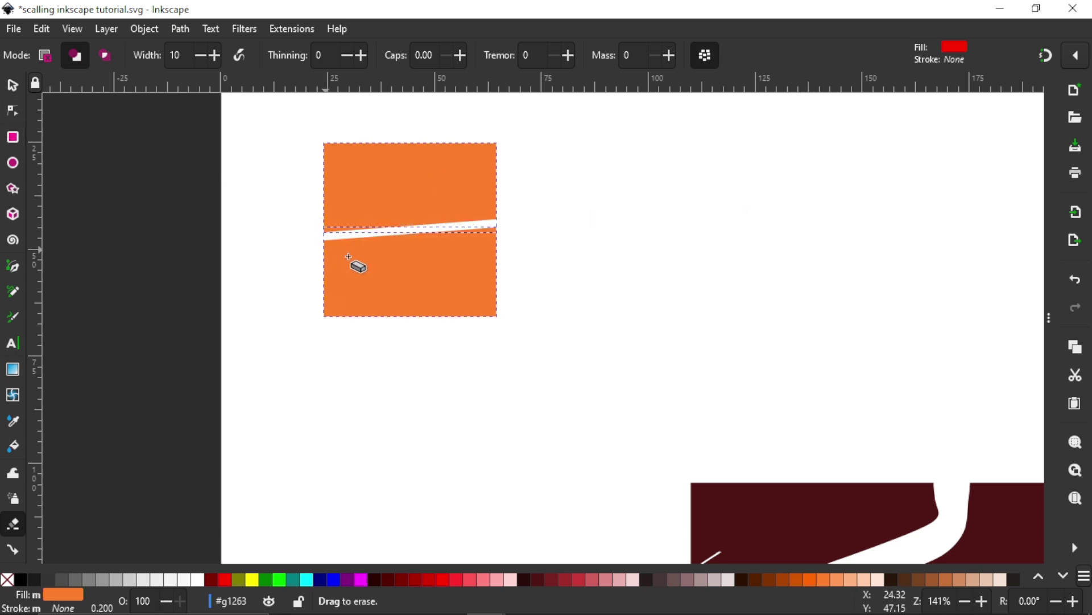
Shift the cut square's upper piece about 12 mm to the right and the lower piece slightly down to Y 46.049 mm
{"action": "scroll", "coordinate": [398, 215], "scroll_direction": "up", "scroll_amount": 1, "text": "ctrl"}
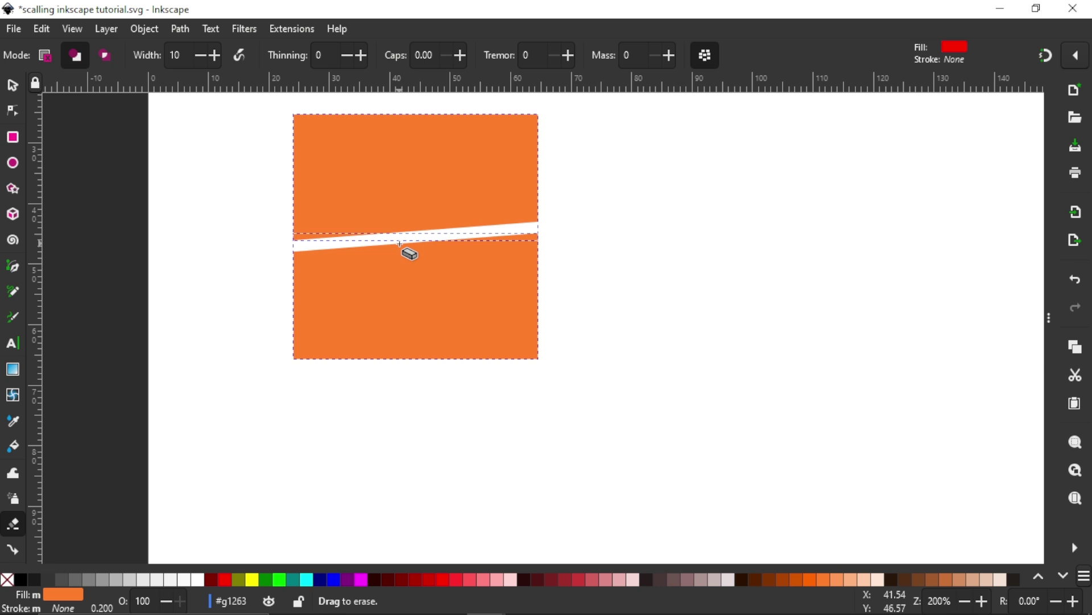
{"action": "left_click", "coordinate": [23, 85]}
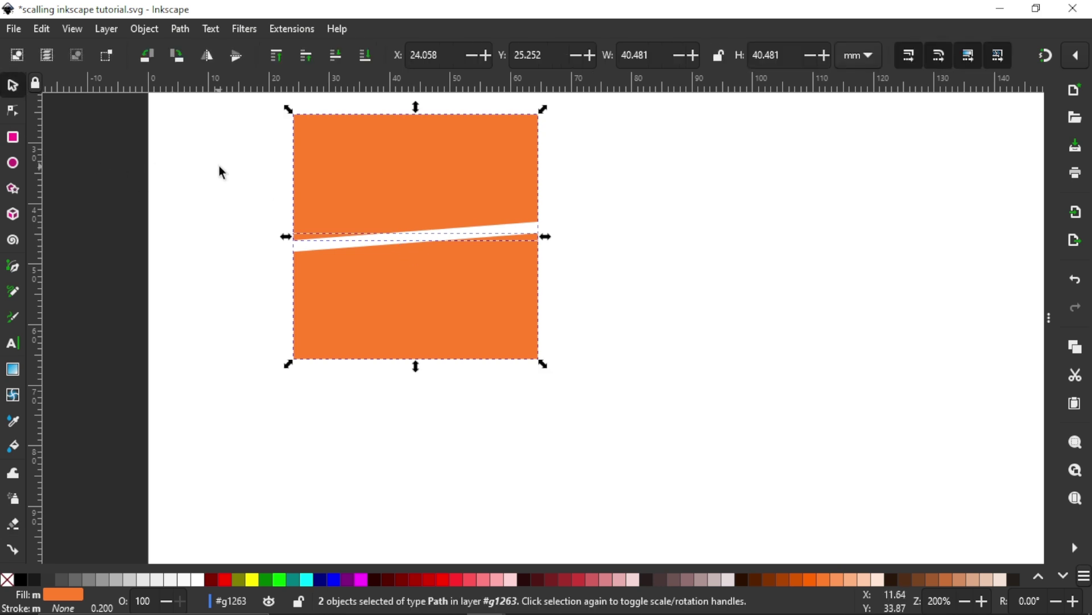
{"action": "key", "text": "Escape"}
{"action": "left_click", "coordinate": [367, 180]}
{"action": "left_click_drag", "start_coordinate": [367, 180], "coordinate": [467, 297]}
{"action": "left_click", "coordinate": [454, 292]}
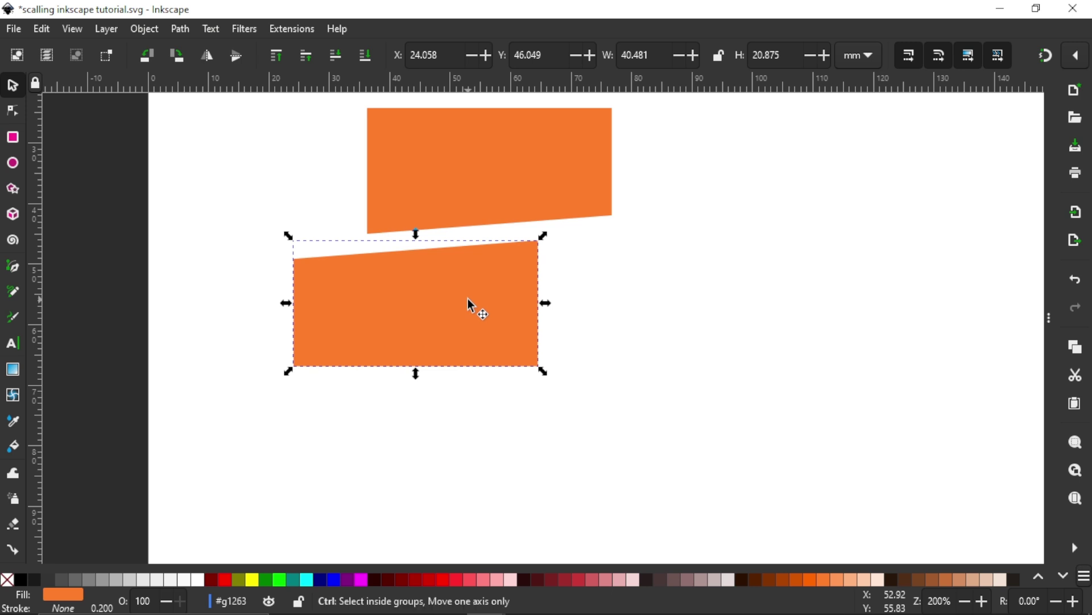
Switch to the Spray tool with the lower orange piece still selected
{"action": "scroll", "coordinate": [467, 298], "scroll_direction": "down", "scroll_amount": 1}
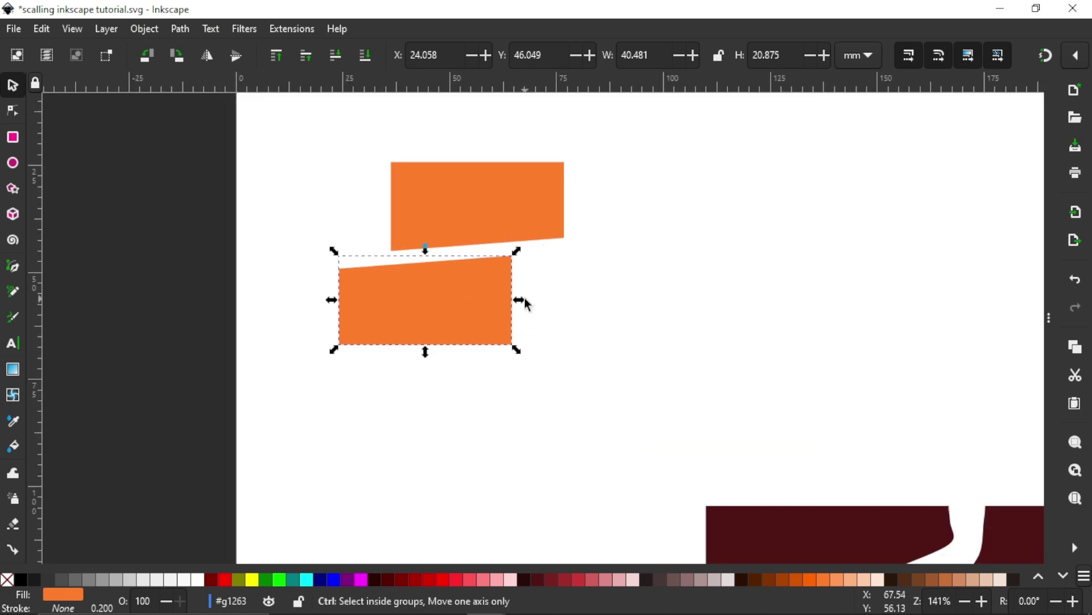
{"action": "scroll", "coordinate": [530, 313], "scroll_direction": "down", "scroll_amount": 4}
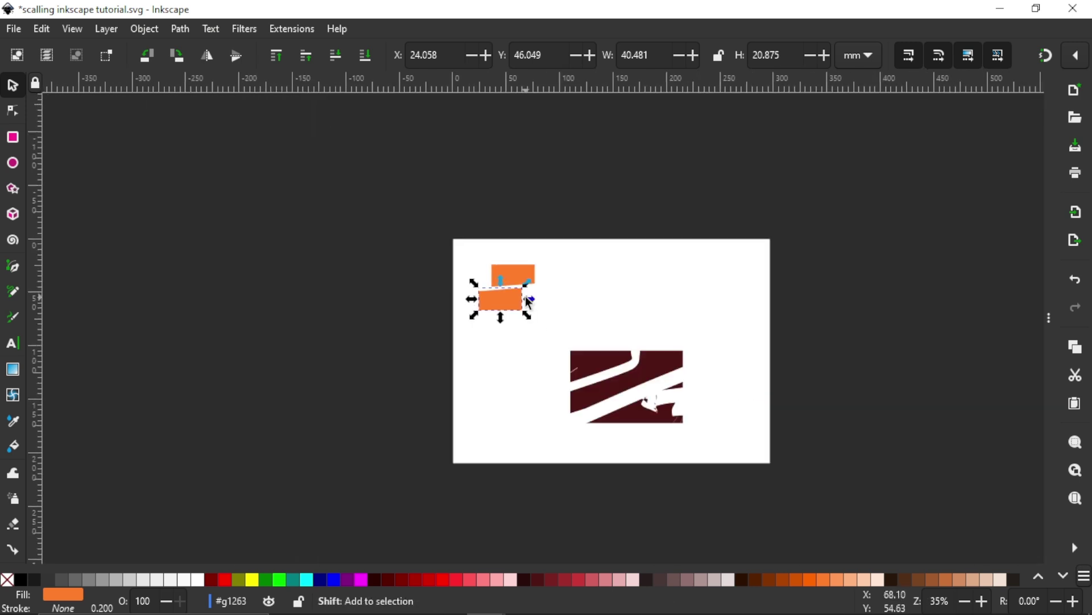
{"action": "scroll", "coordinate": [528, 302], "scroll_direction": "right", "scroll_amount": 2}
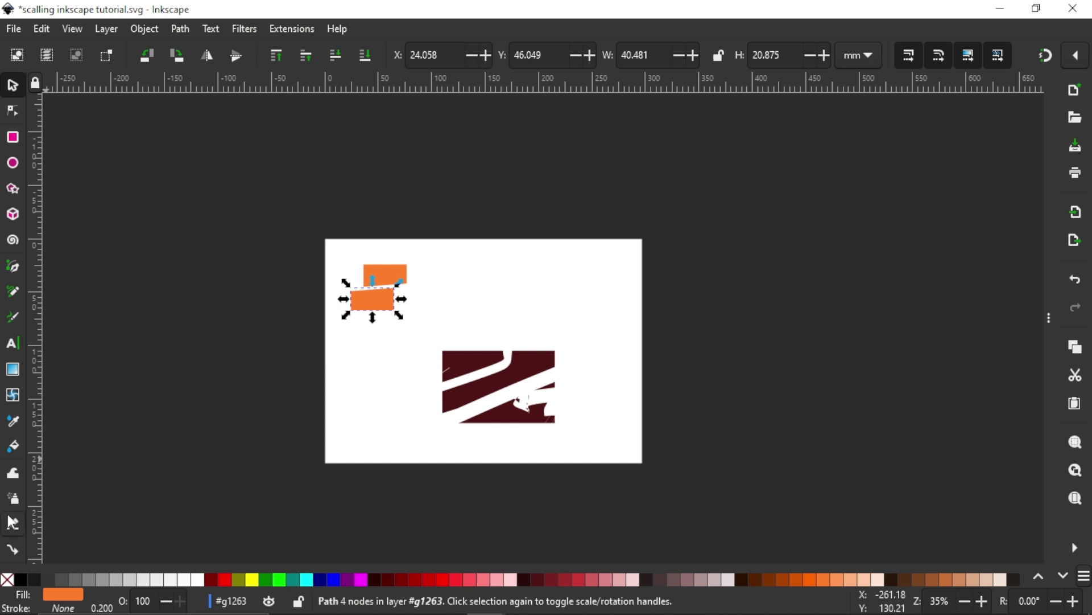
{"action": "left_click", "coordinate": [15, 499]}
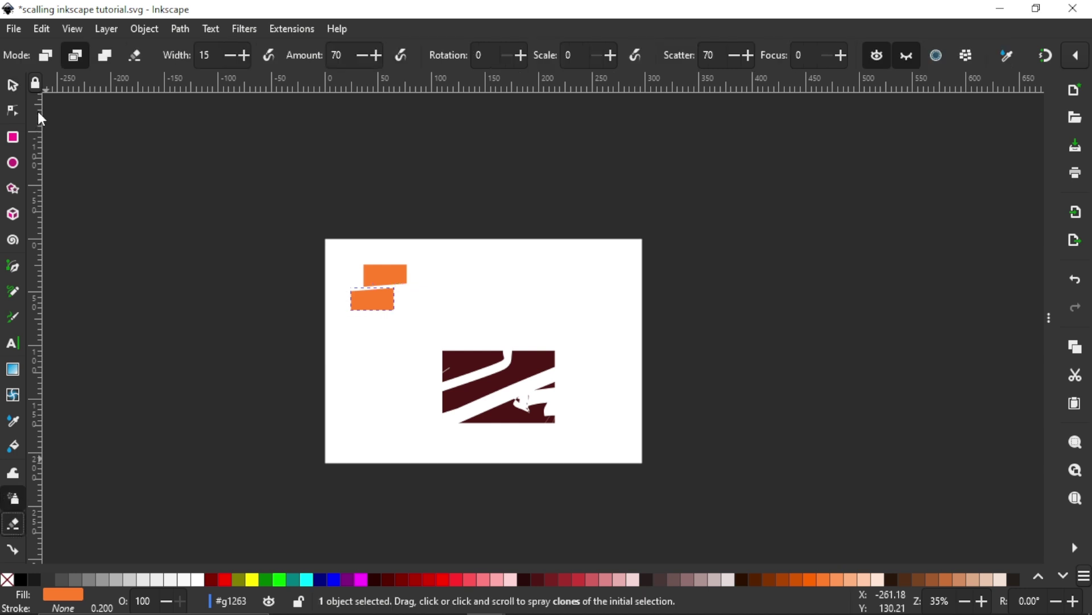